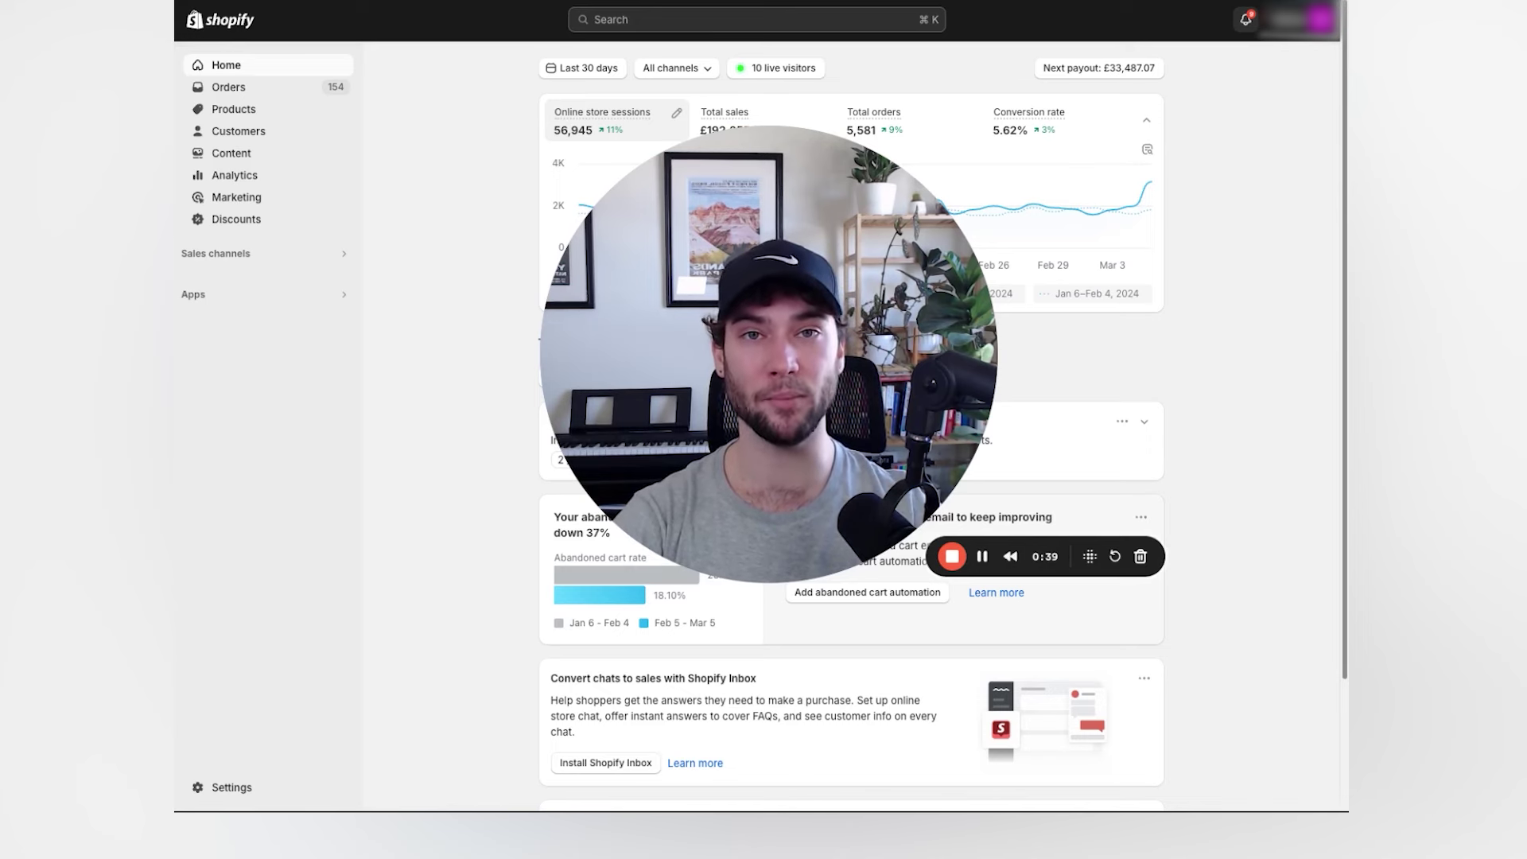
# - Open the Shopify Customers page listing 41,148 customers
pyautogui.moveTo(729, 320)
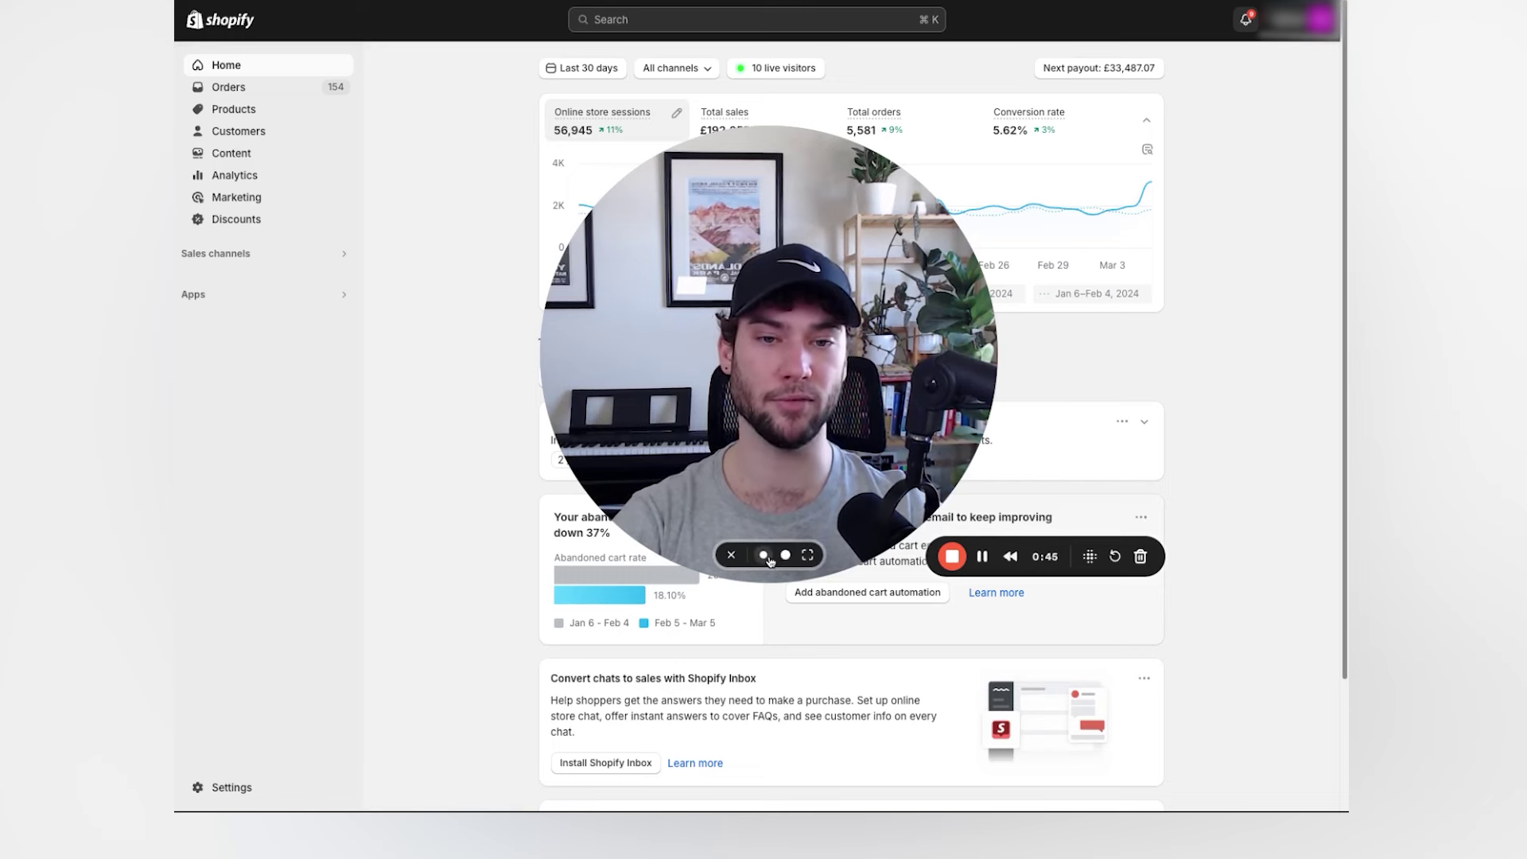
pyautogui.click(783, 555)
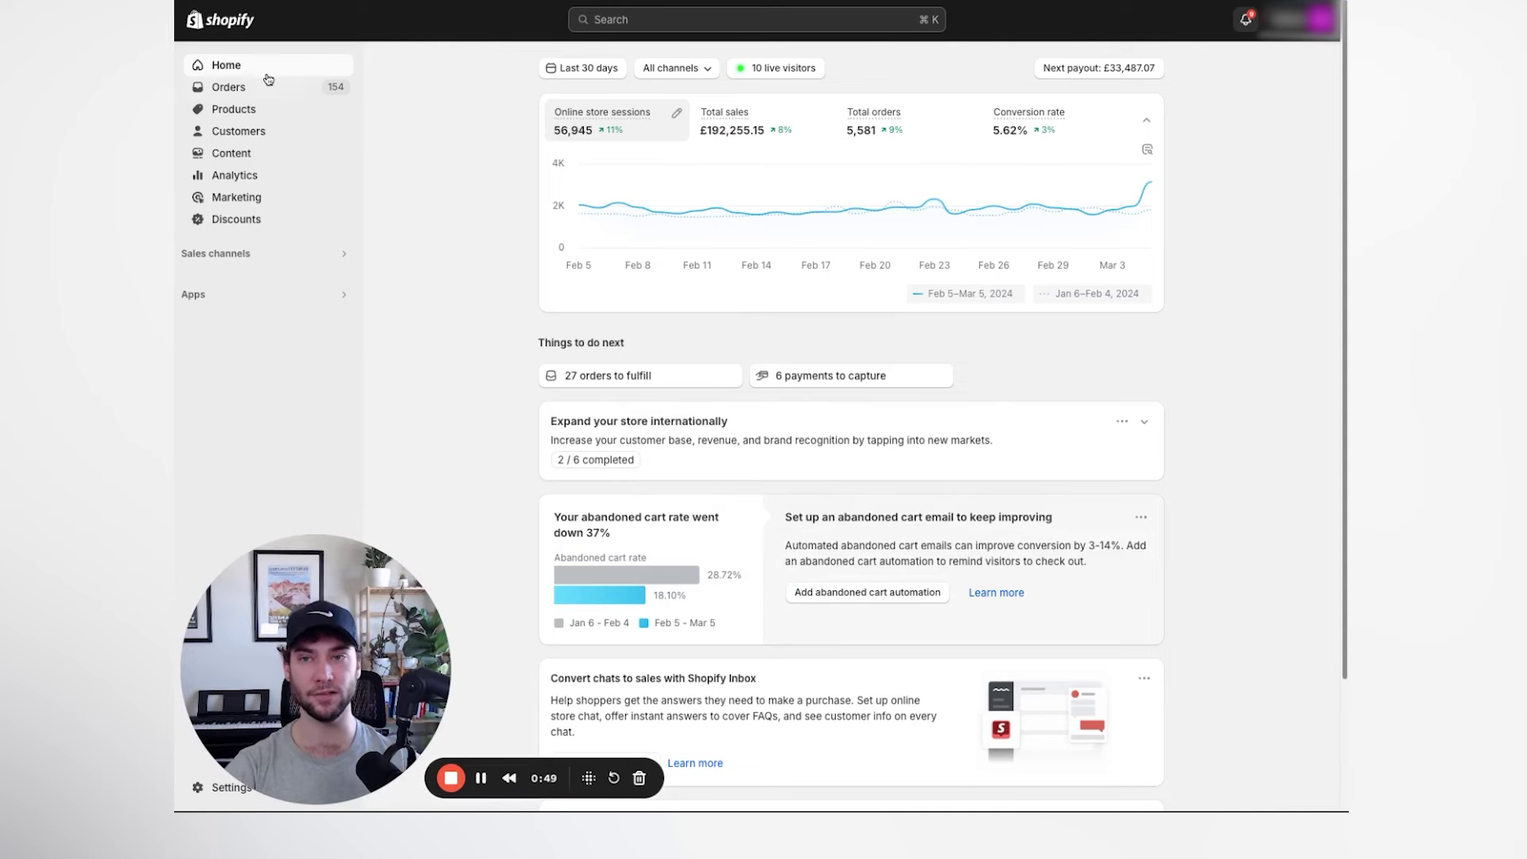
pyautogui.click(233, 137)
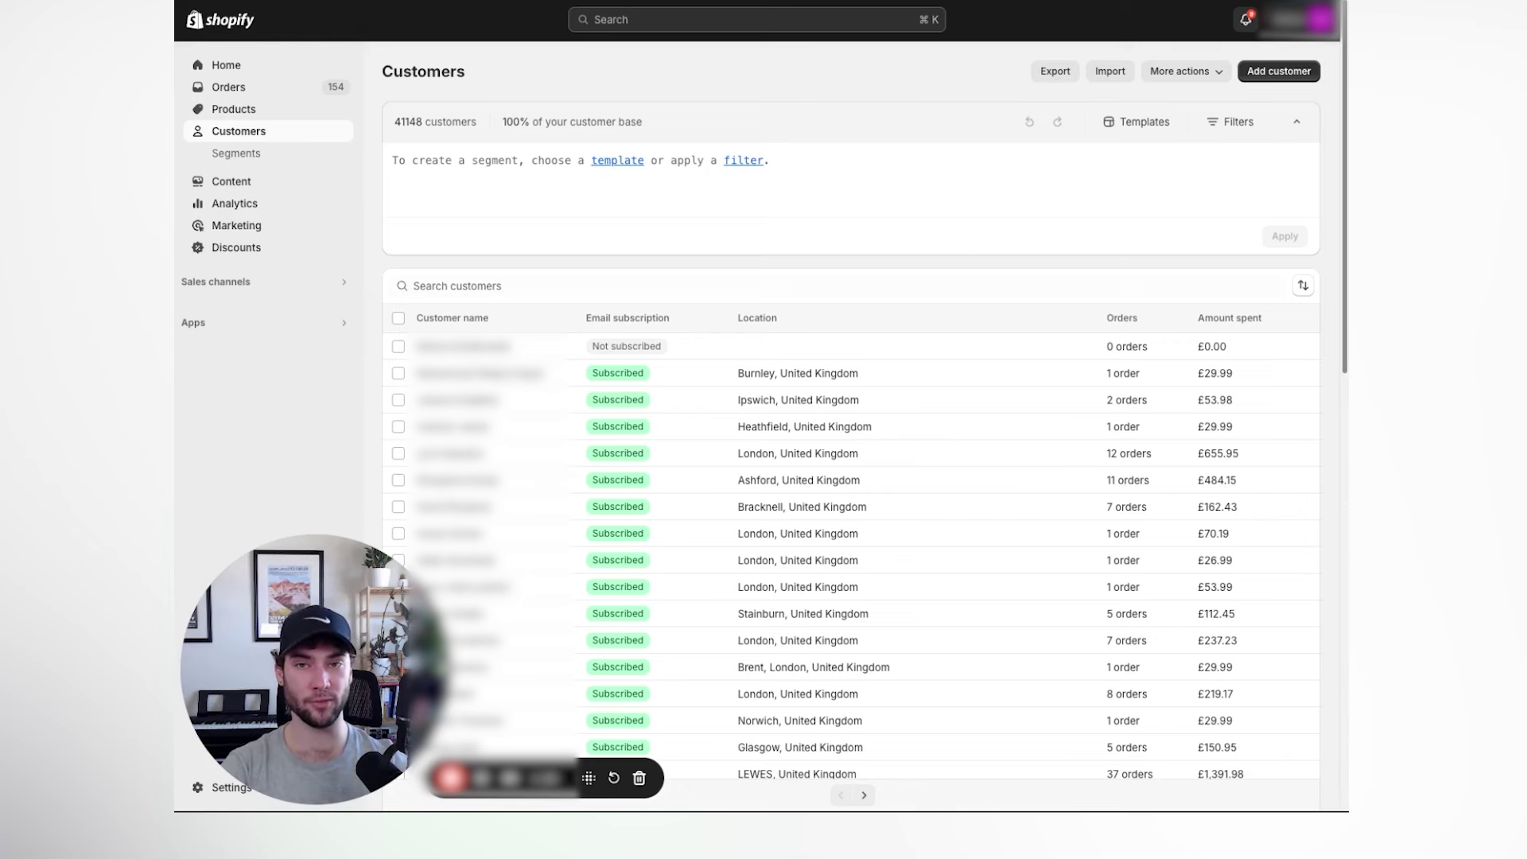
# - Start the segment with customer_countries CONTAINS 'GB' (United Kingdom)
pyautogui.click(439, 173)
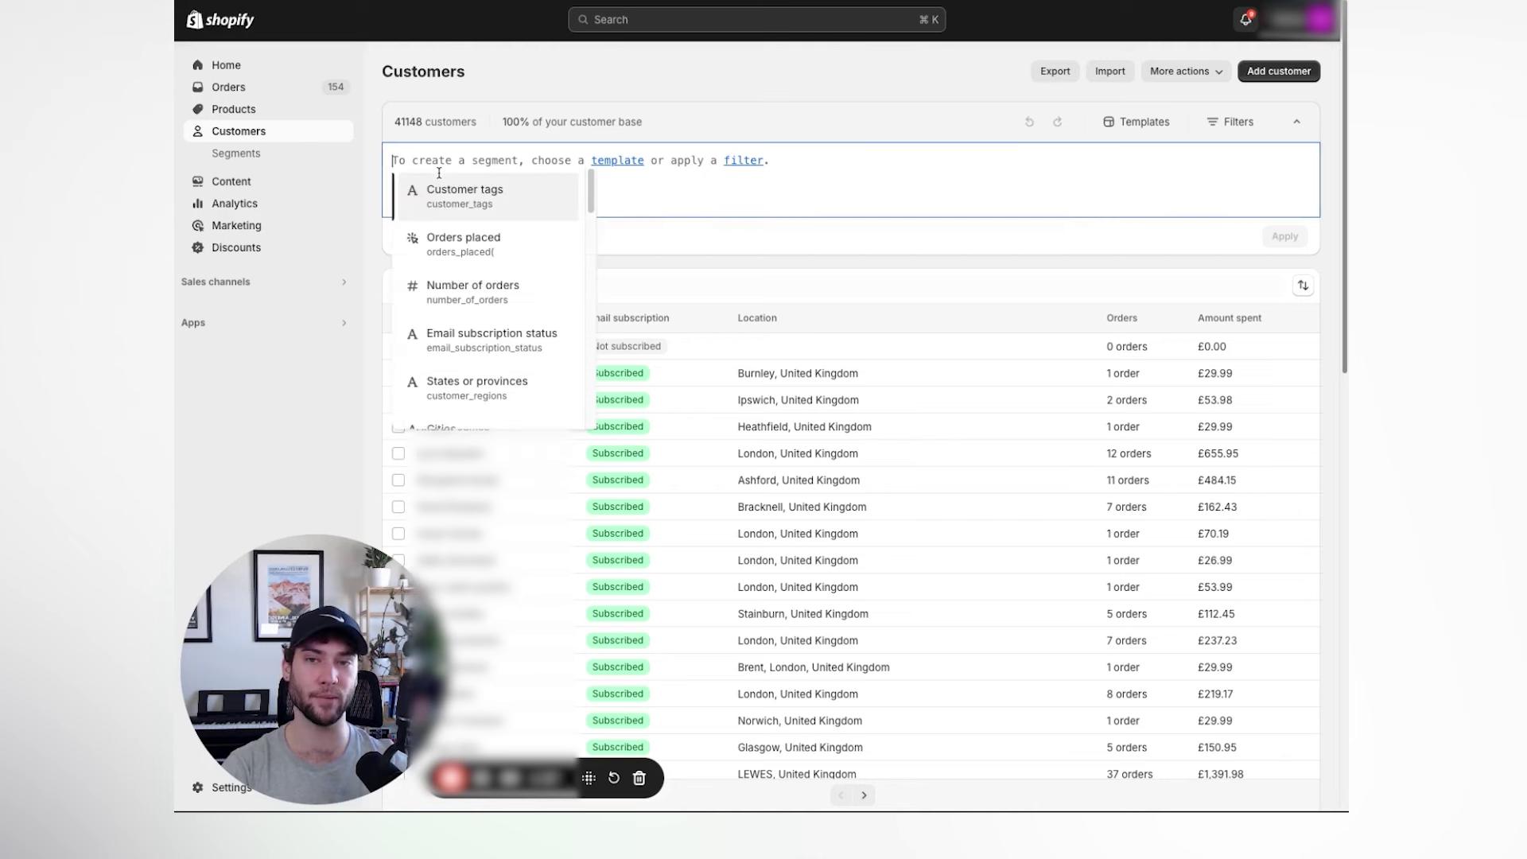
pyautogui.write('country')
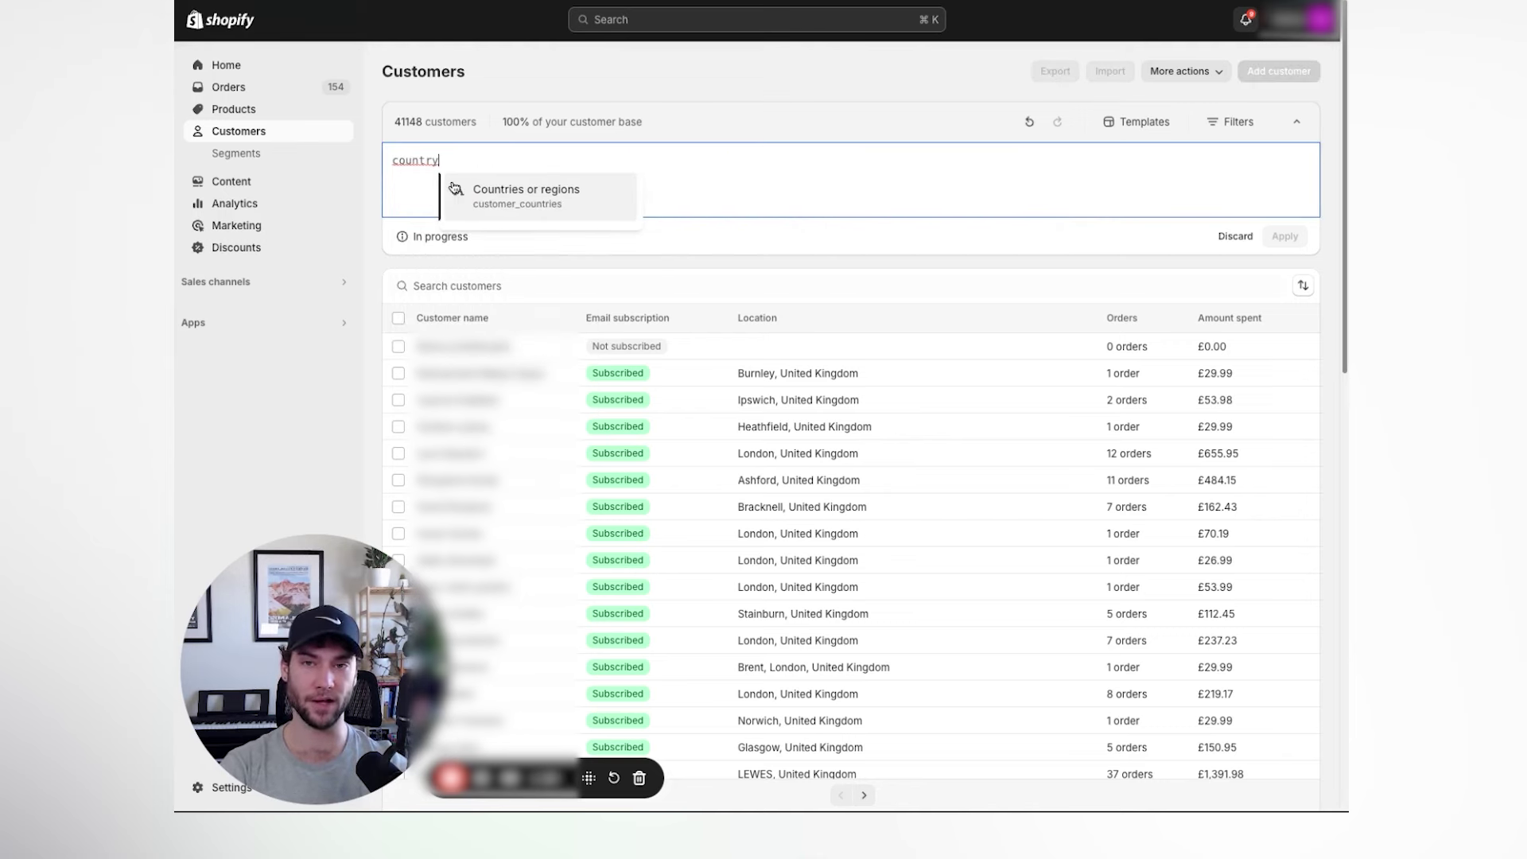
pyautogui.click(486, 196)
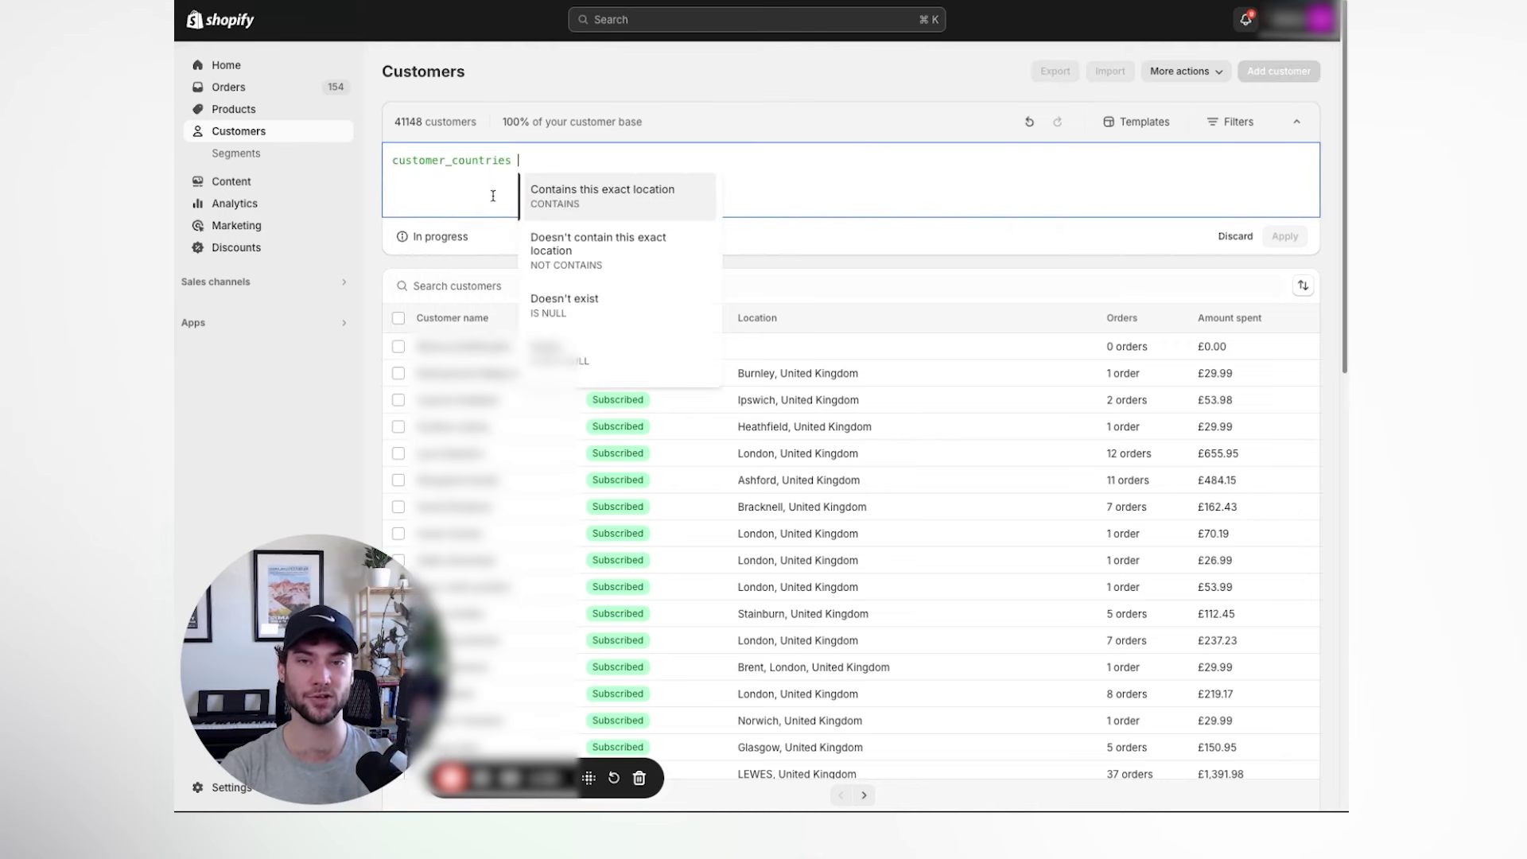
pyautogui.click(587, 205)
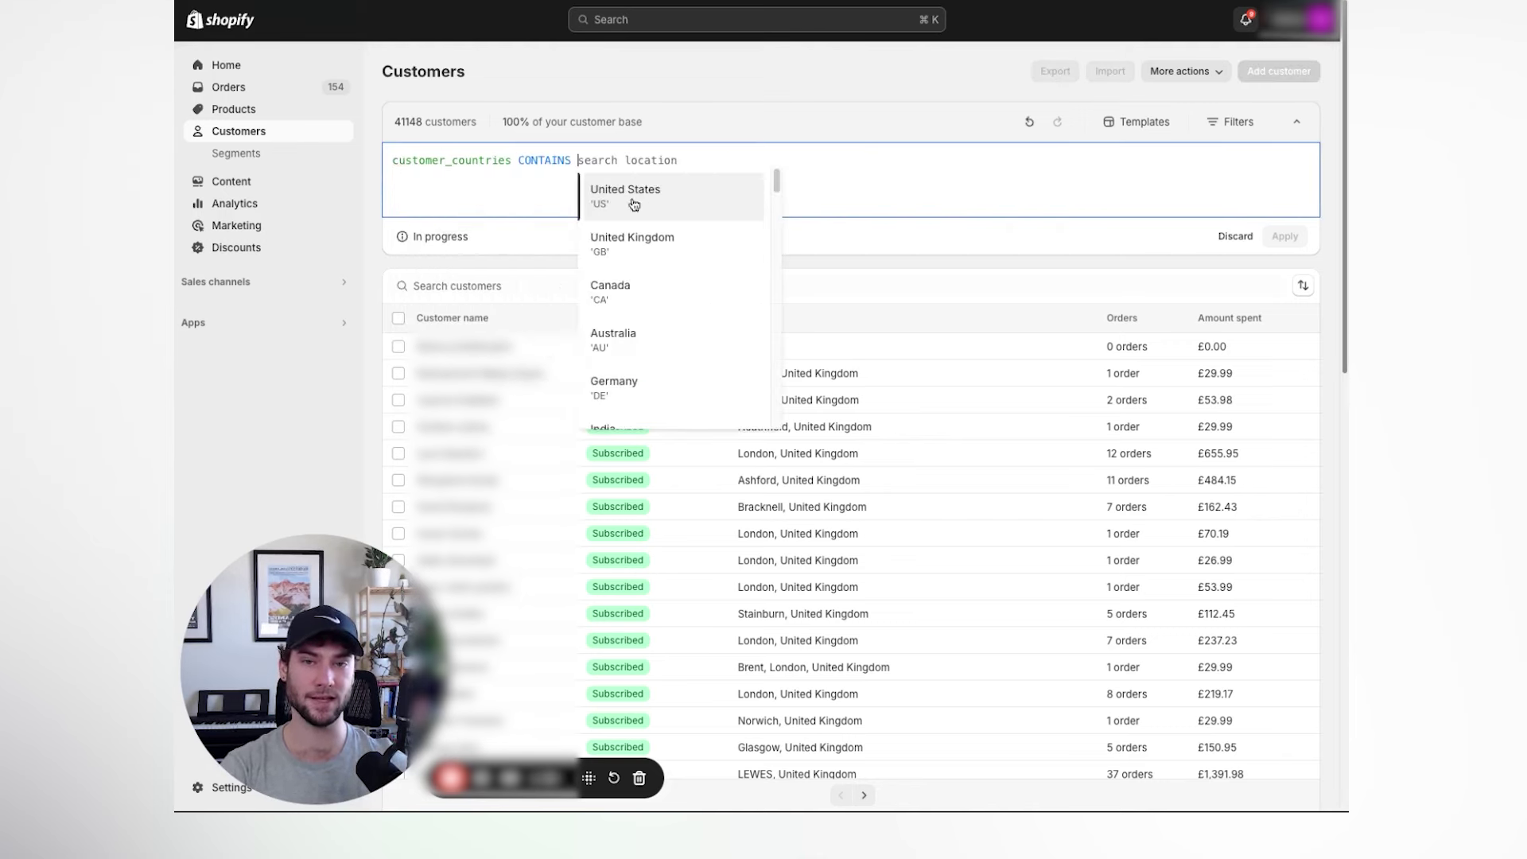
pyautogui.click(624, 251)
pyautogui.click(663, 199)
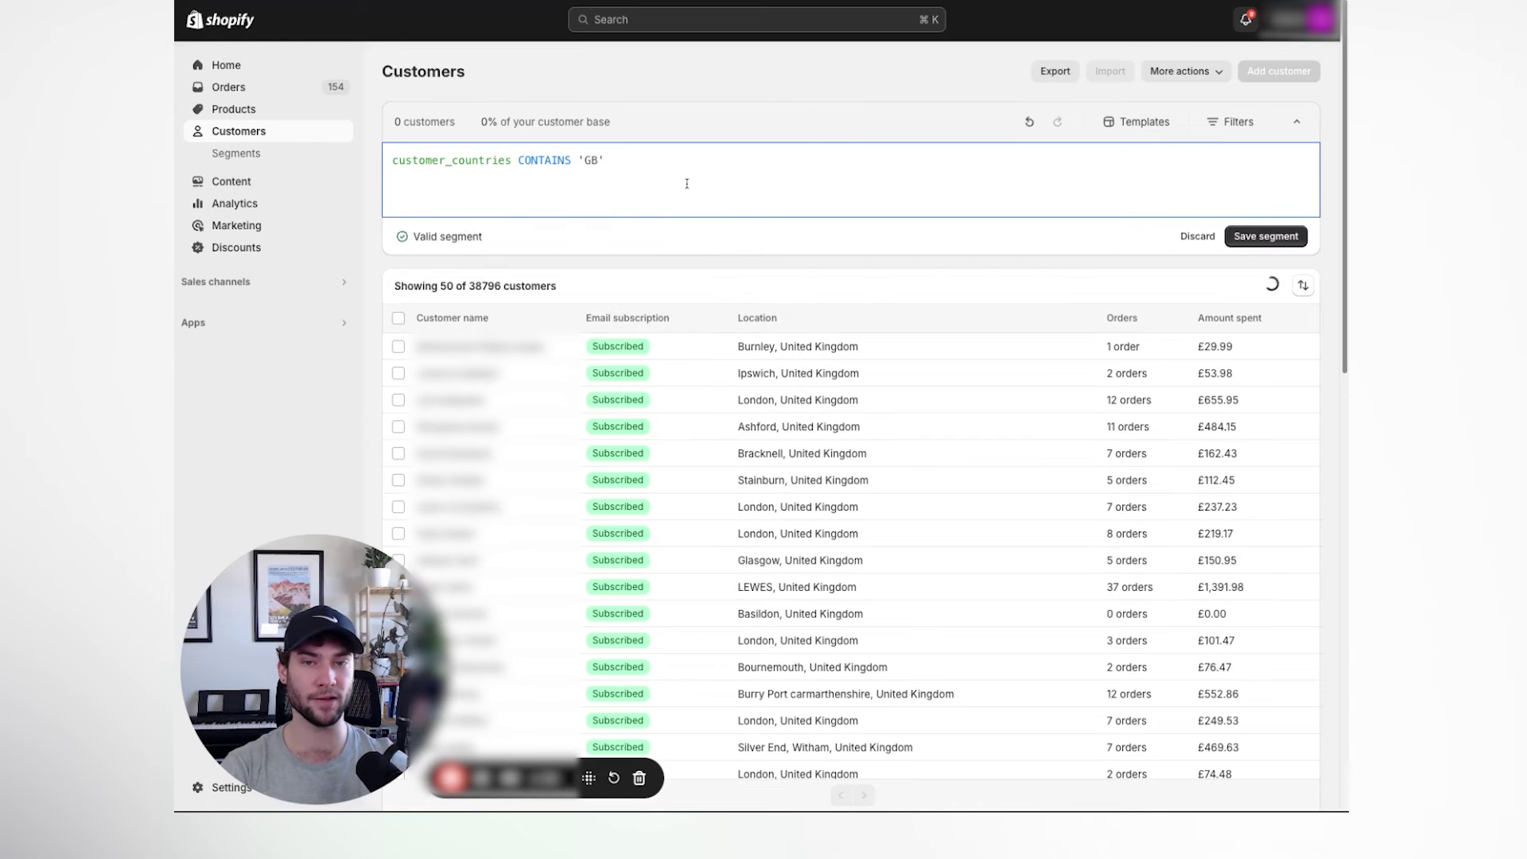
# - Add AND first_order_date IS NOT NULL and apply, leaving 36,647 customers
pyautogui.click(637, 163)
pyautogui.write('a')
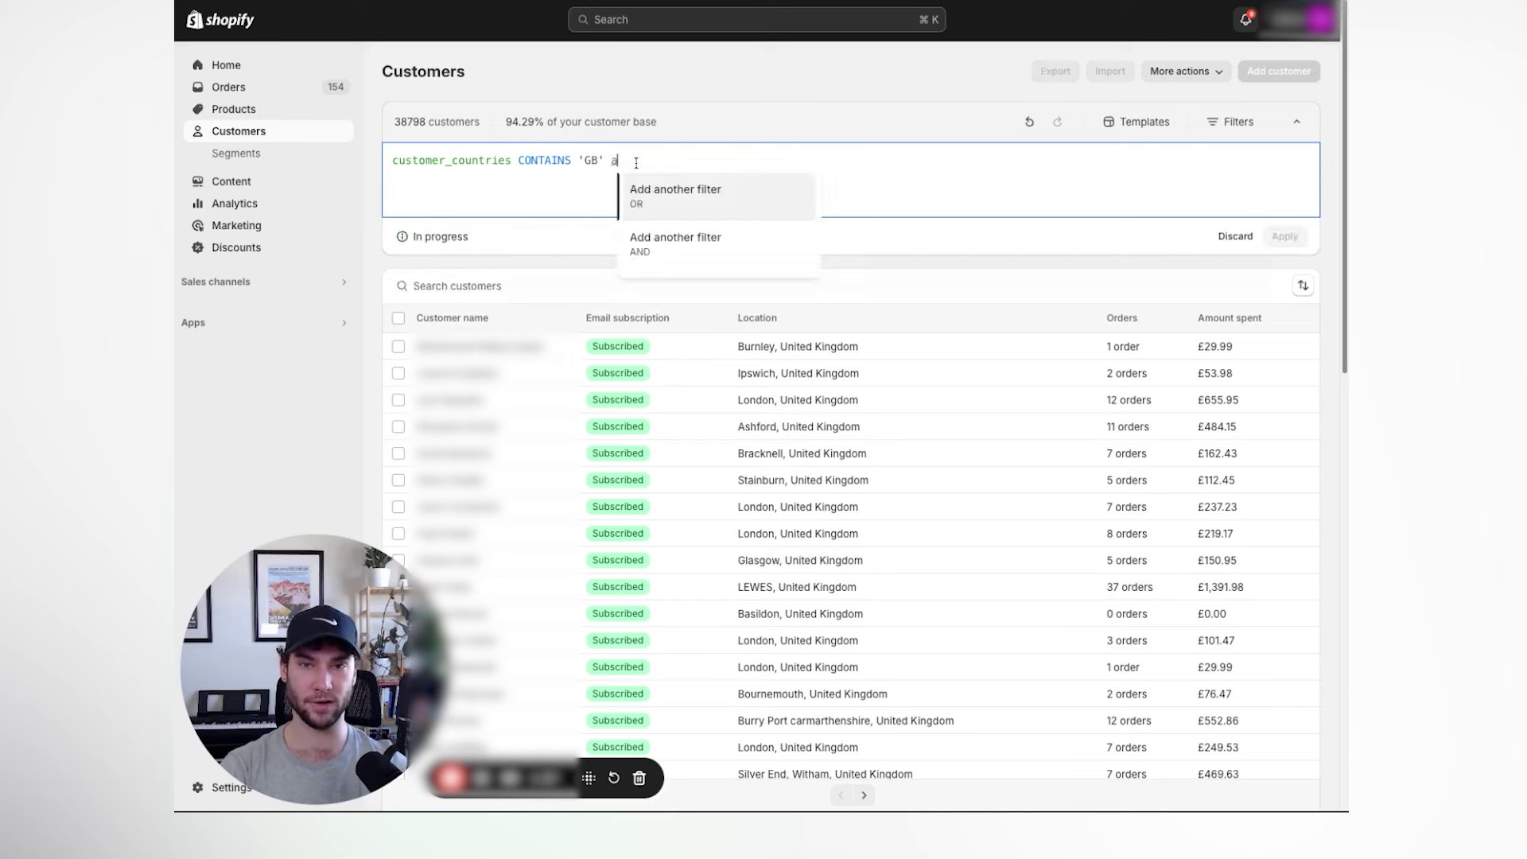
pyautogui.write('n')
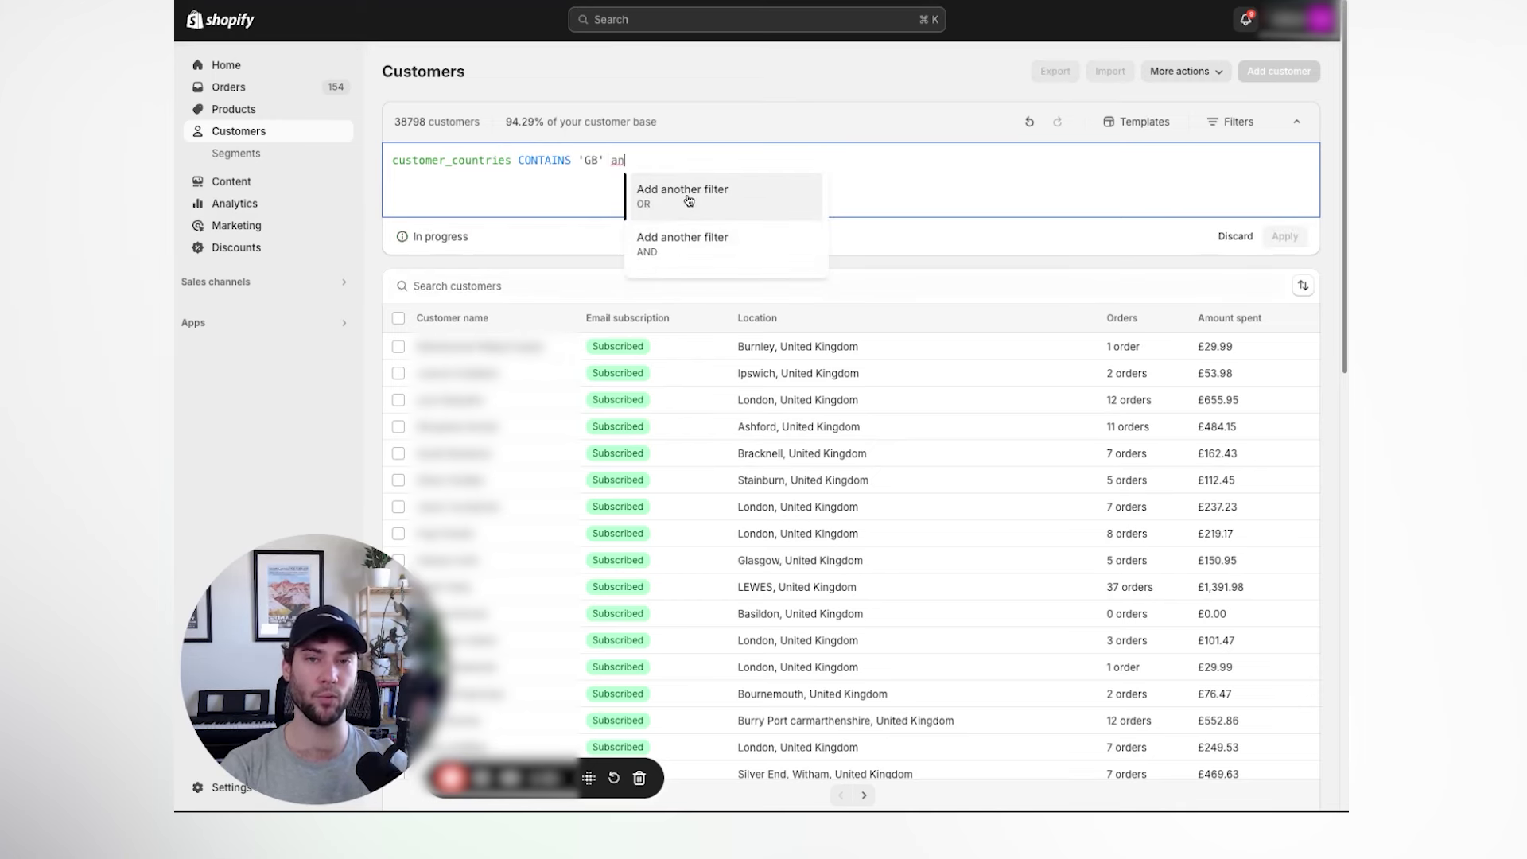
pyautogui.click(674, 245)
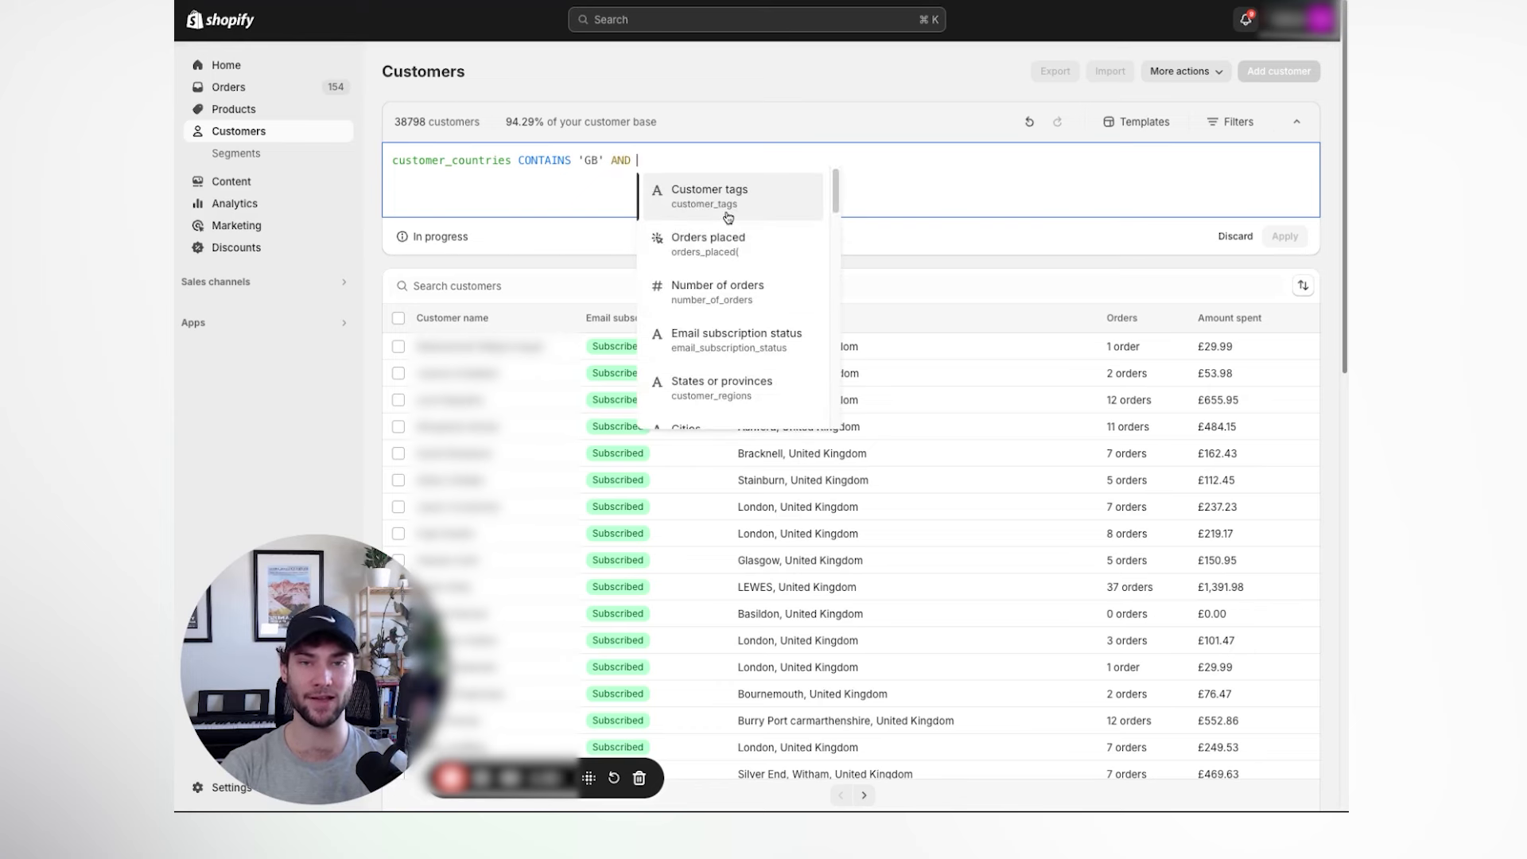
pyautogui.write('first')
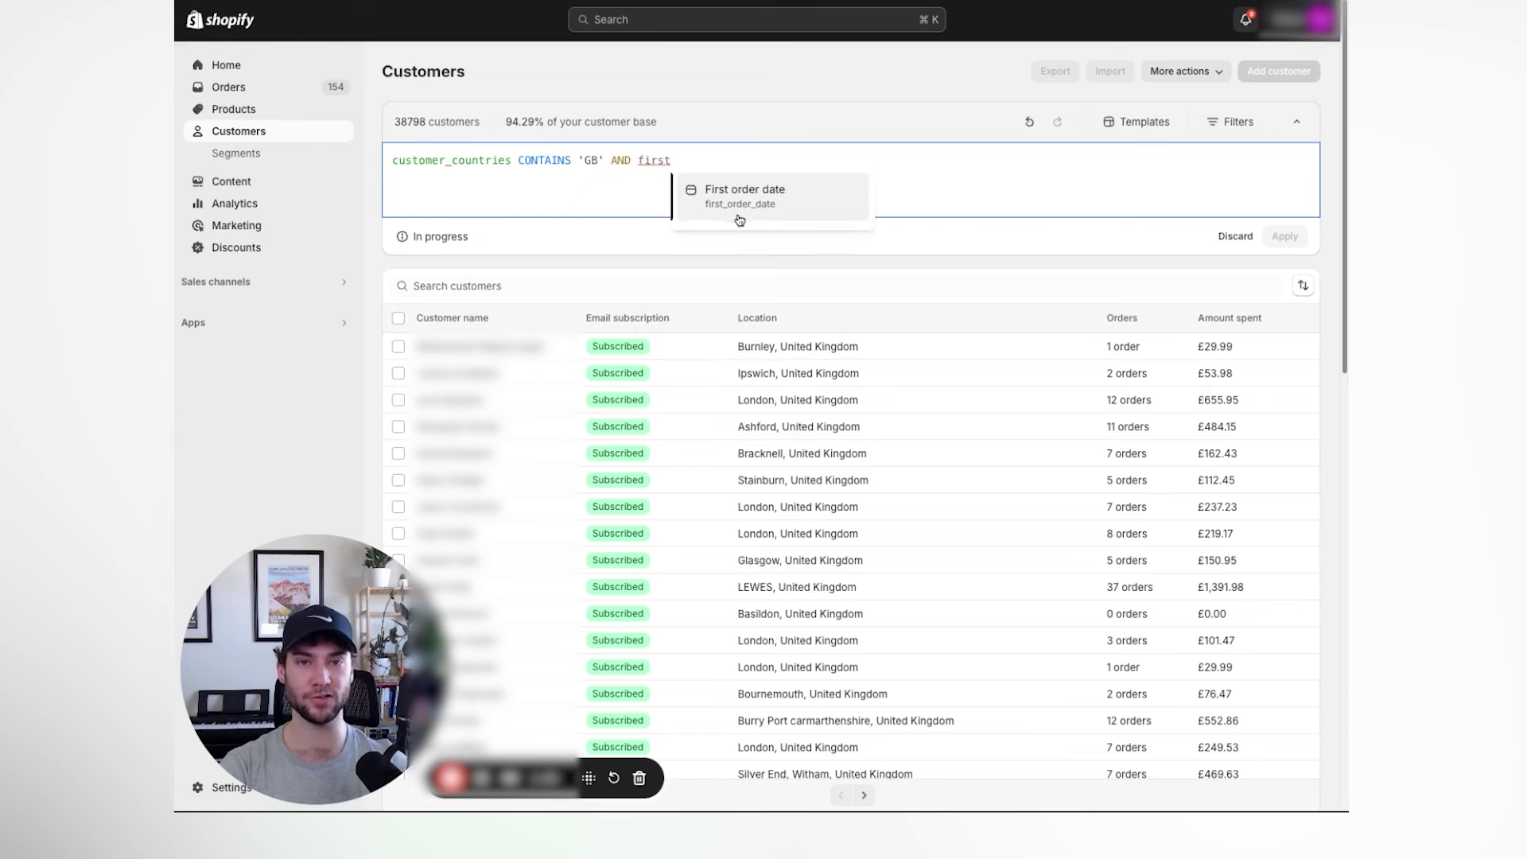
pyautogui.click(779, 215)
pyautogui.scroll(-5, 812, 266)
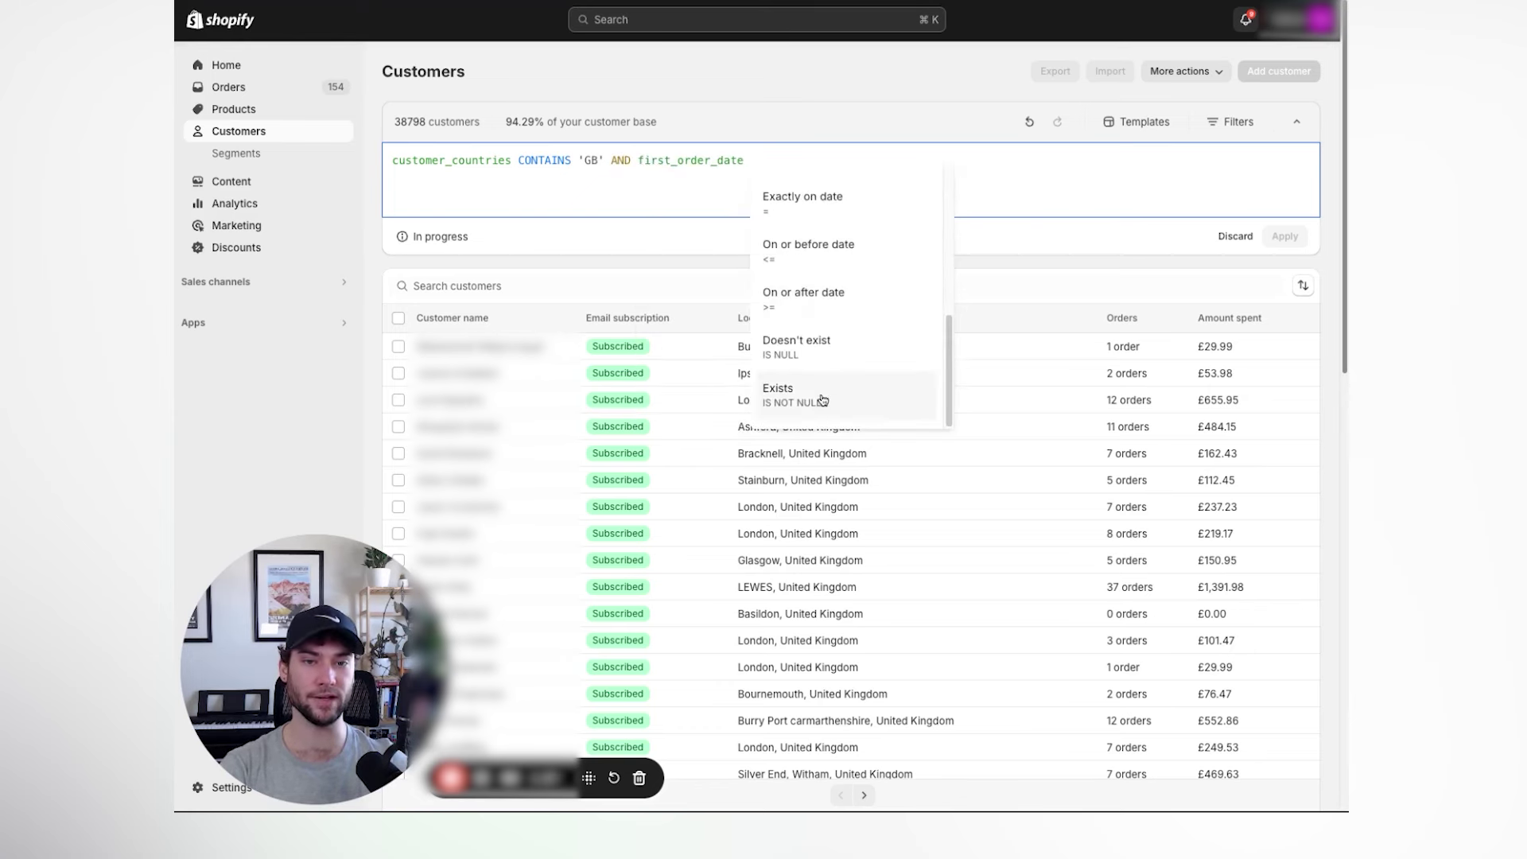
pyautogui.click(795, 393)
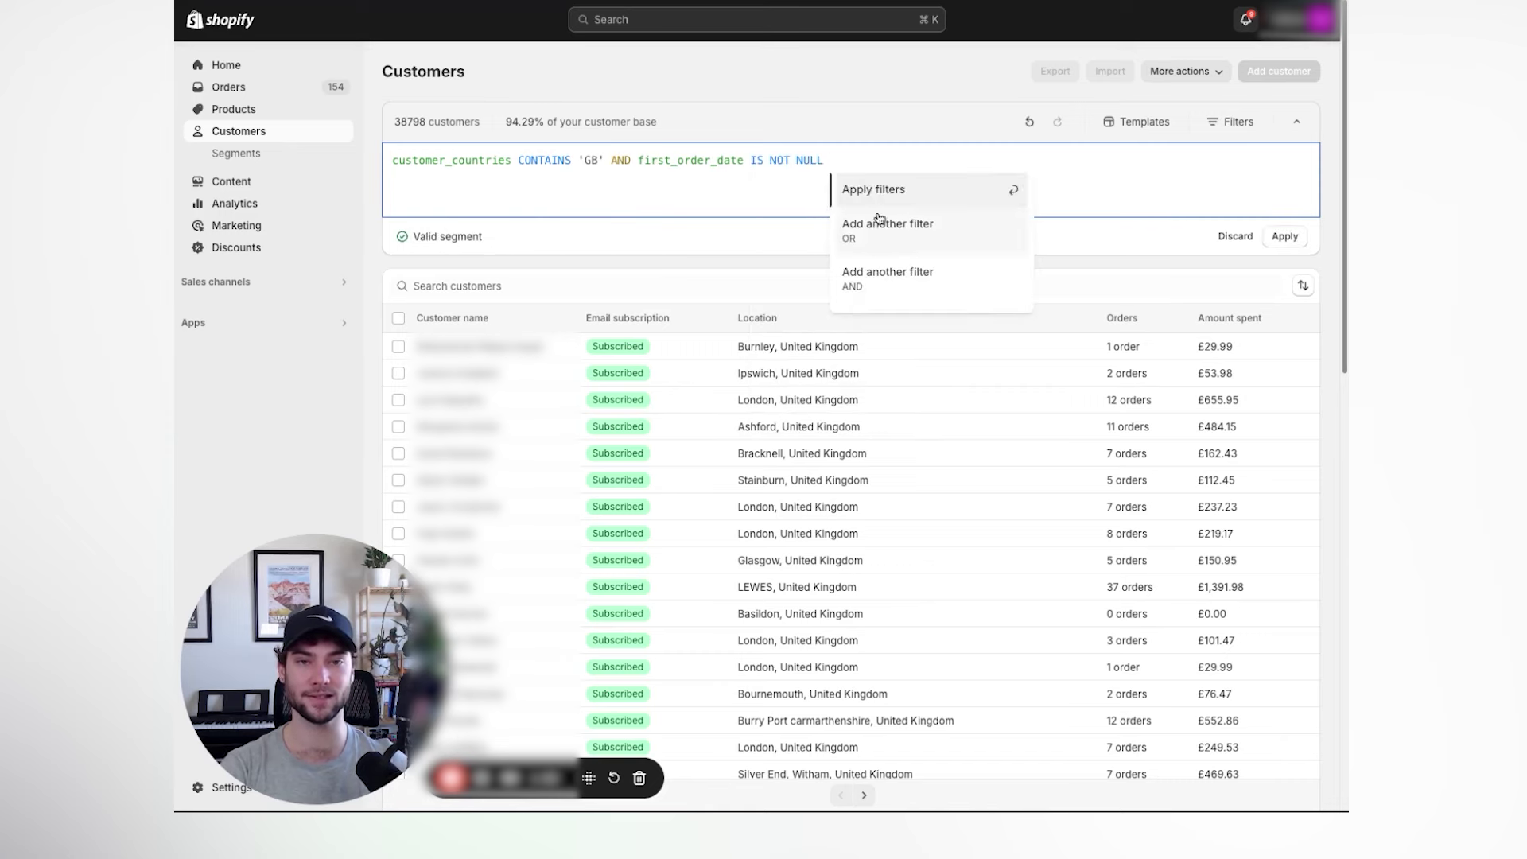
pyautogui.click(872, 188)
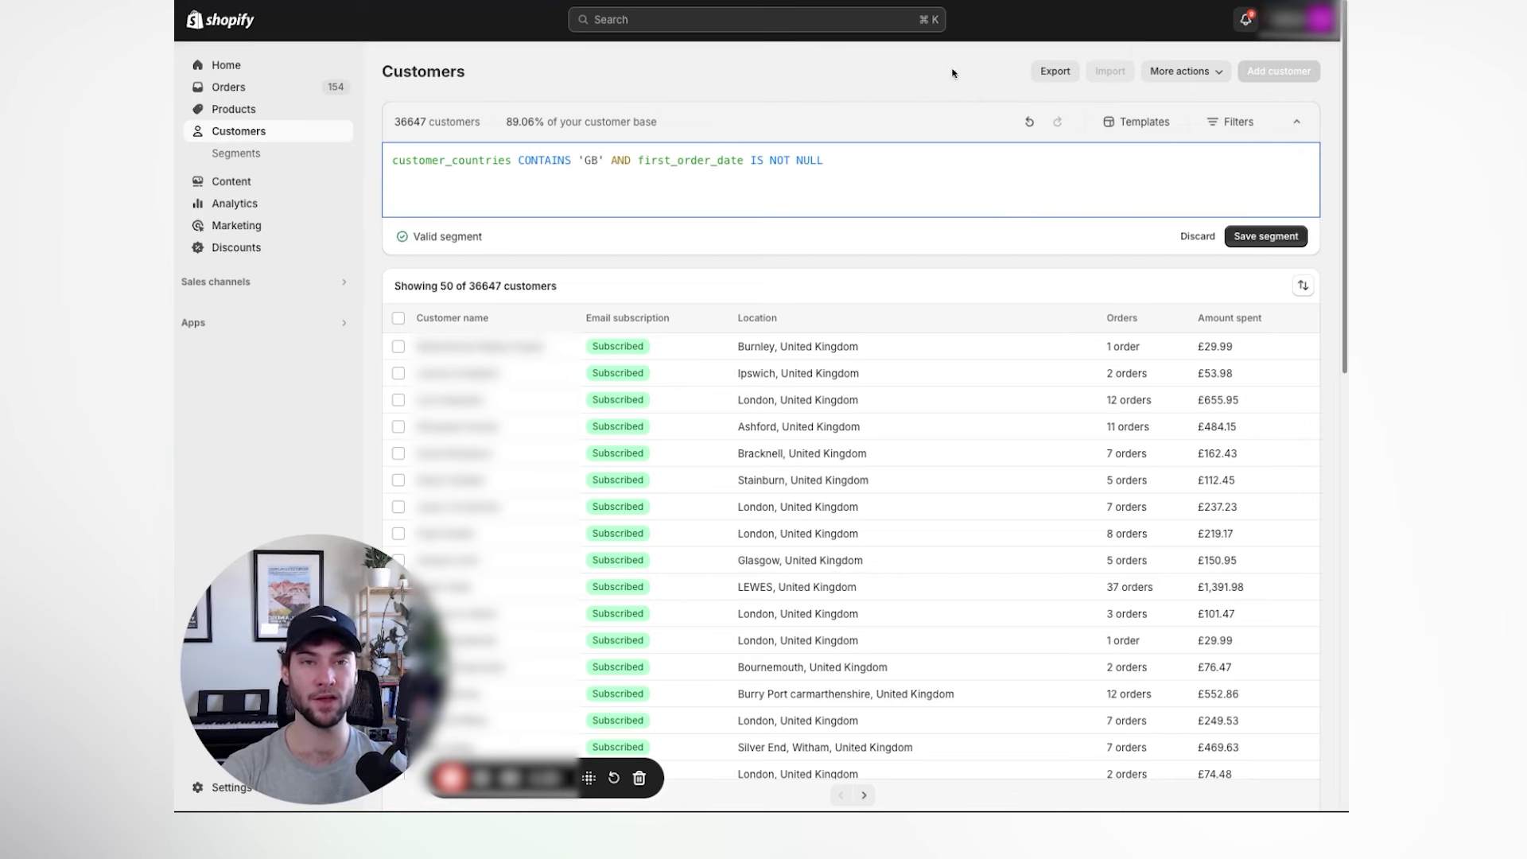
pyautogui.click(1052, 74)
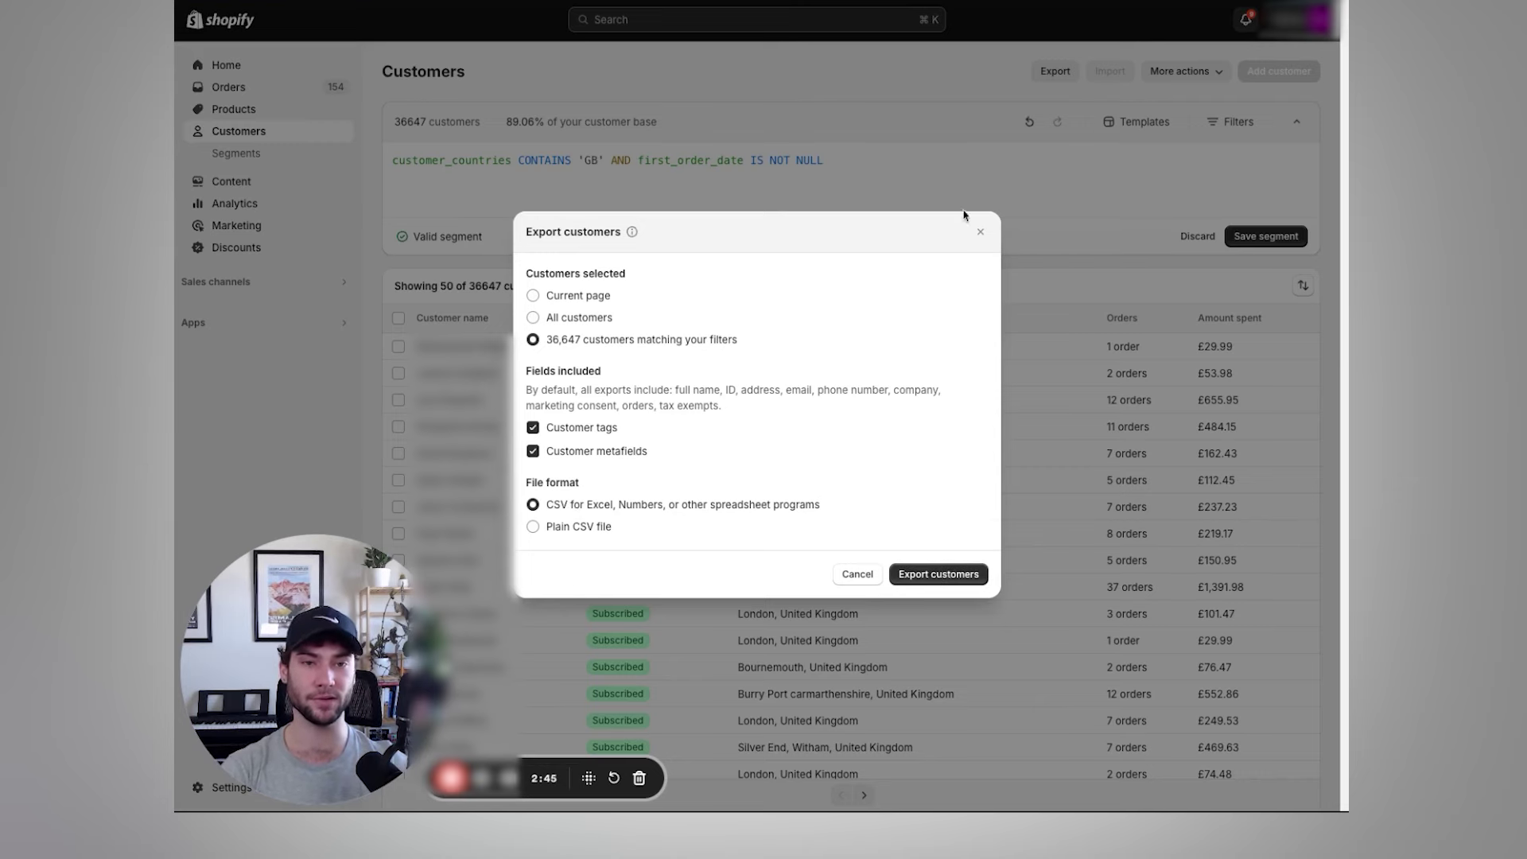
pyautogui.click(979, 233)
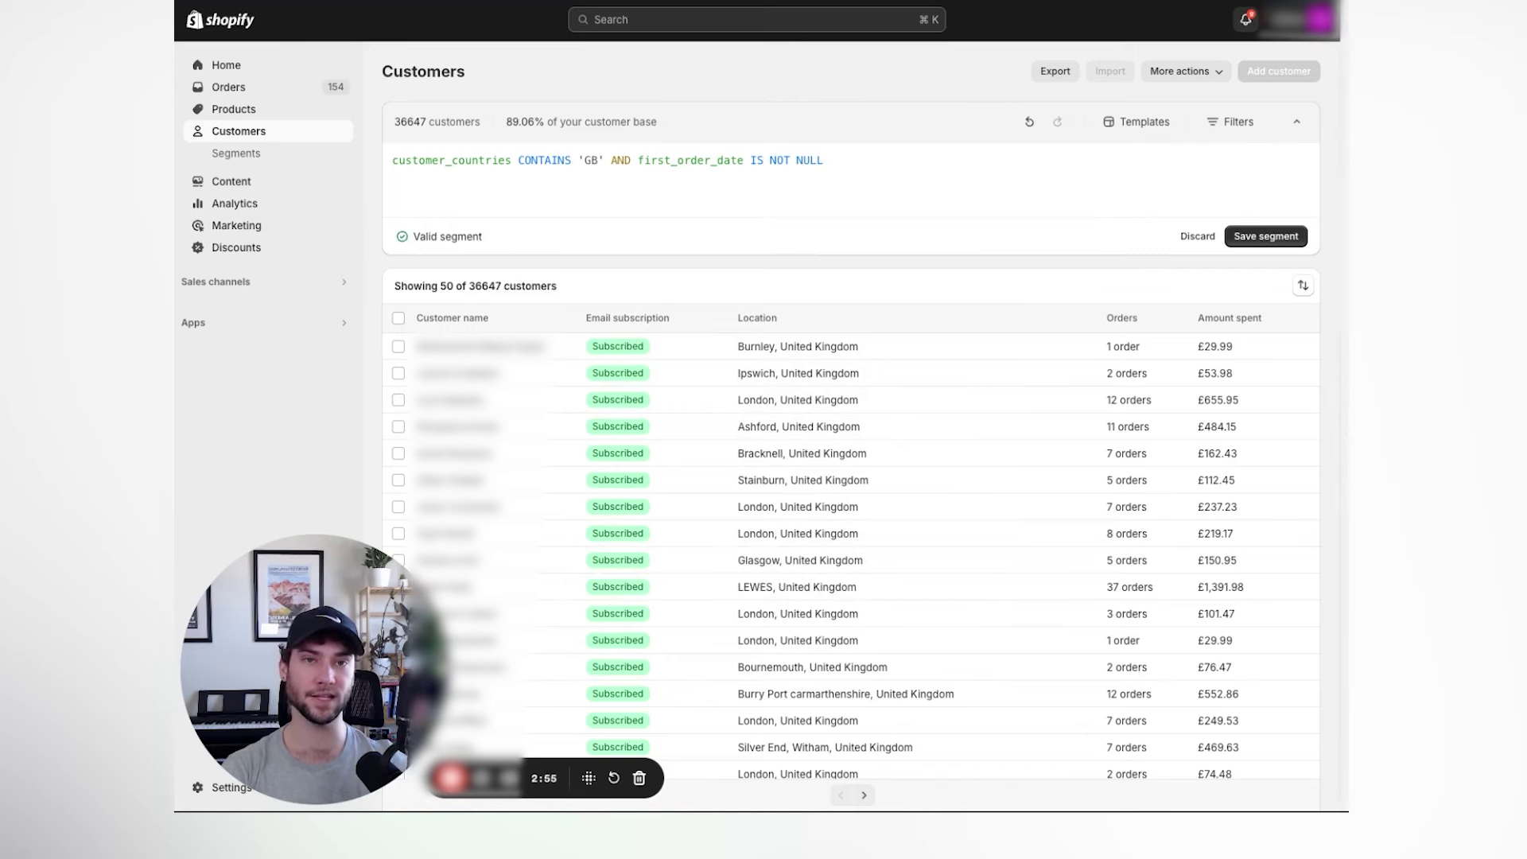
# - Upload customers_export 2.csv into the Worksheet with import location Append to current sheet
pyautogui.hotkey('ctrl', 'Tab')
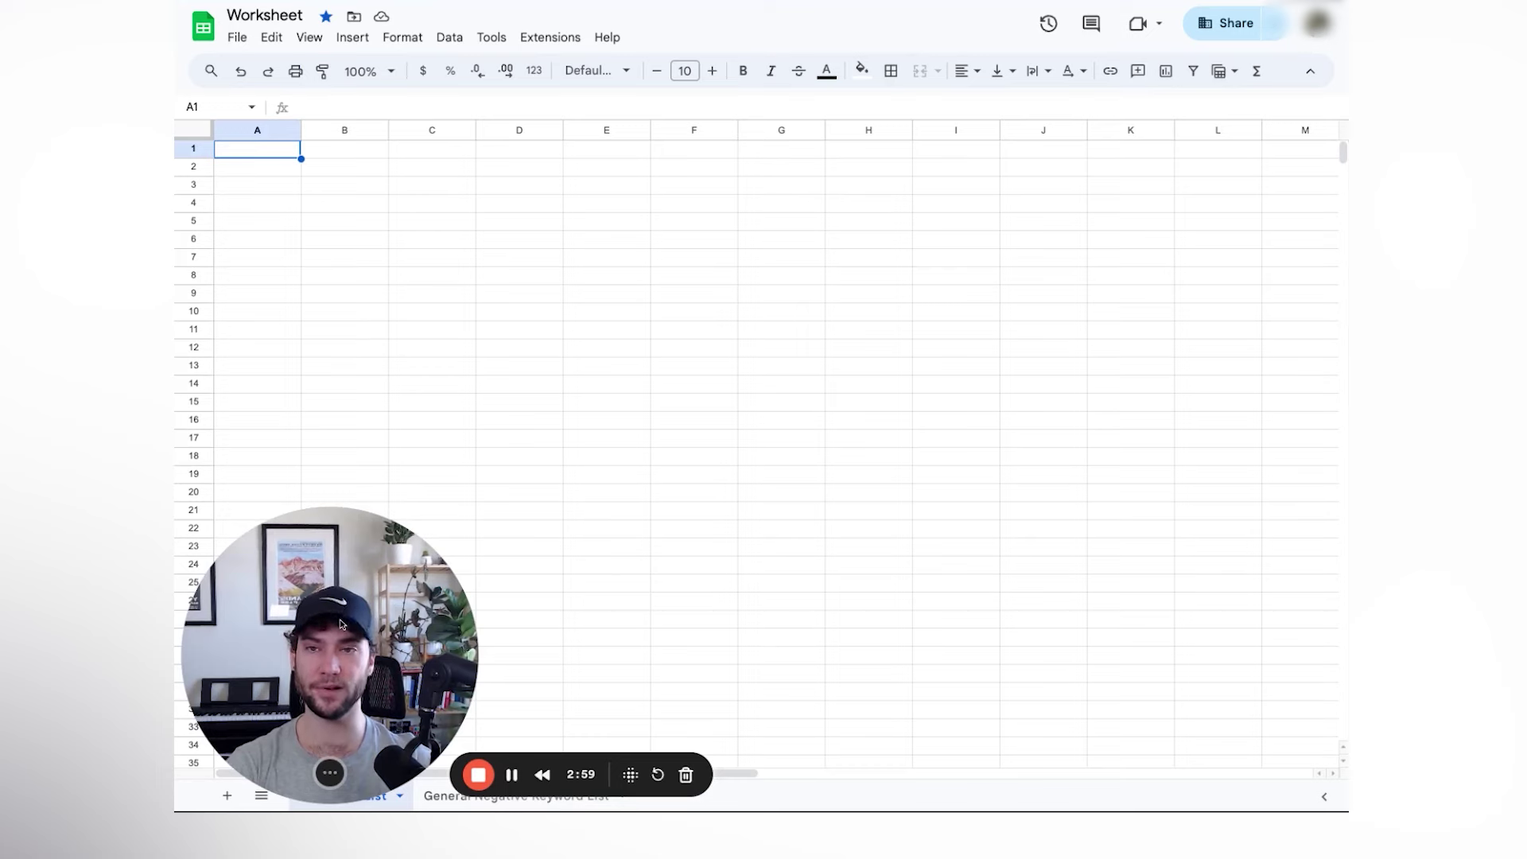
pyautogui.click(238, 39)
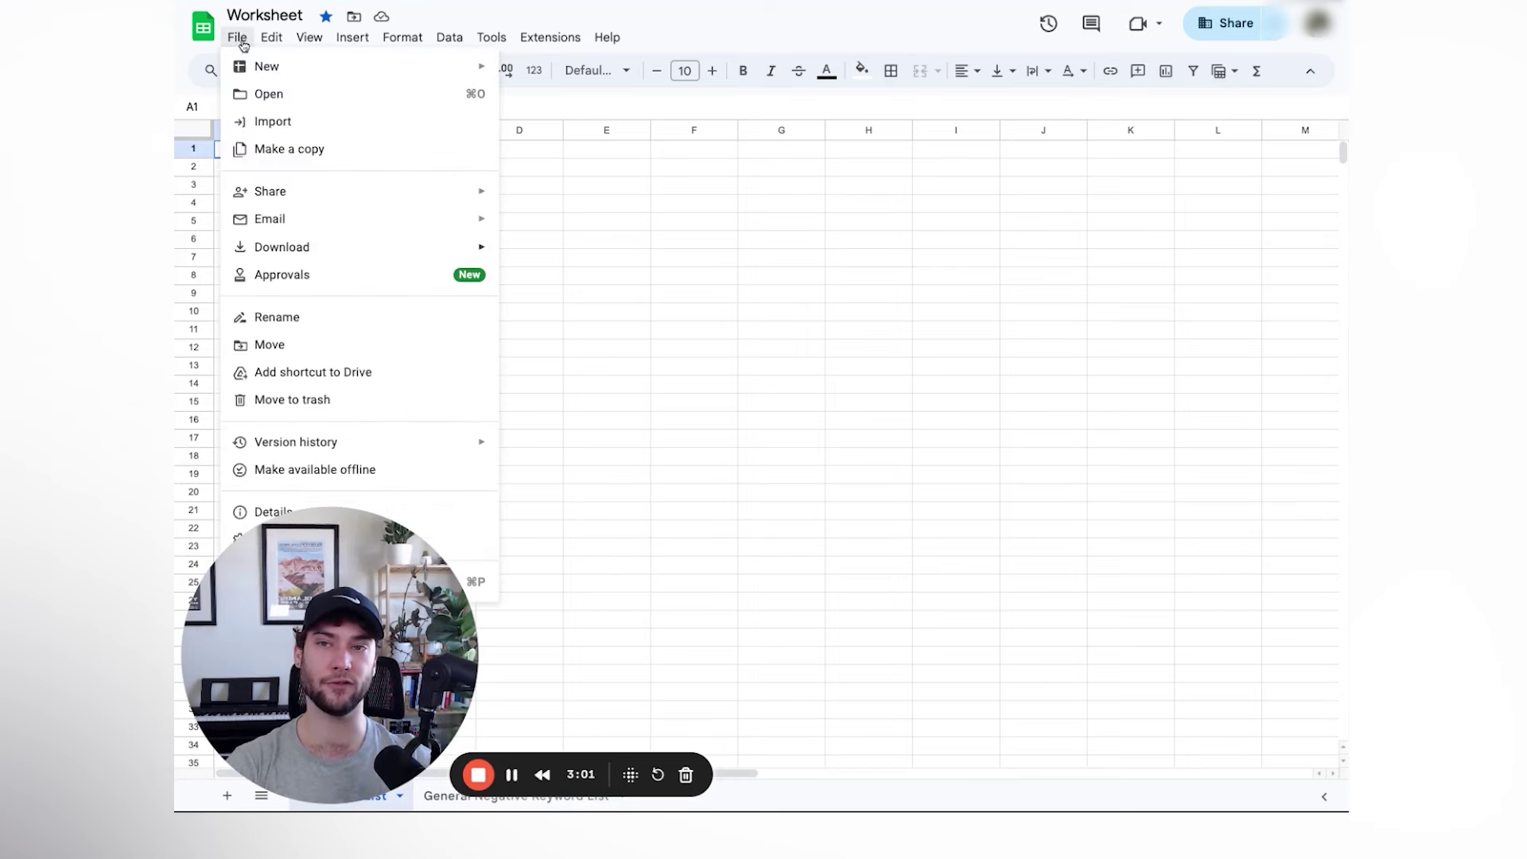
pyautogui.click(277, 128)
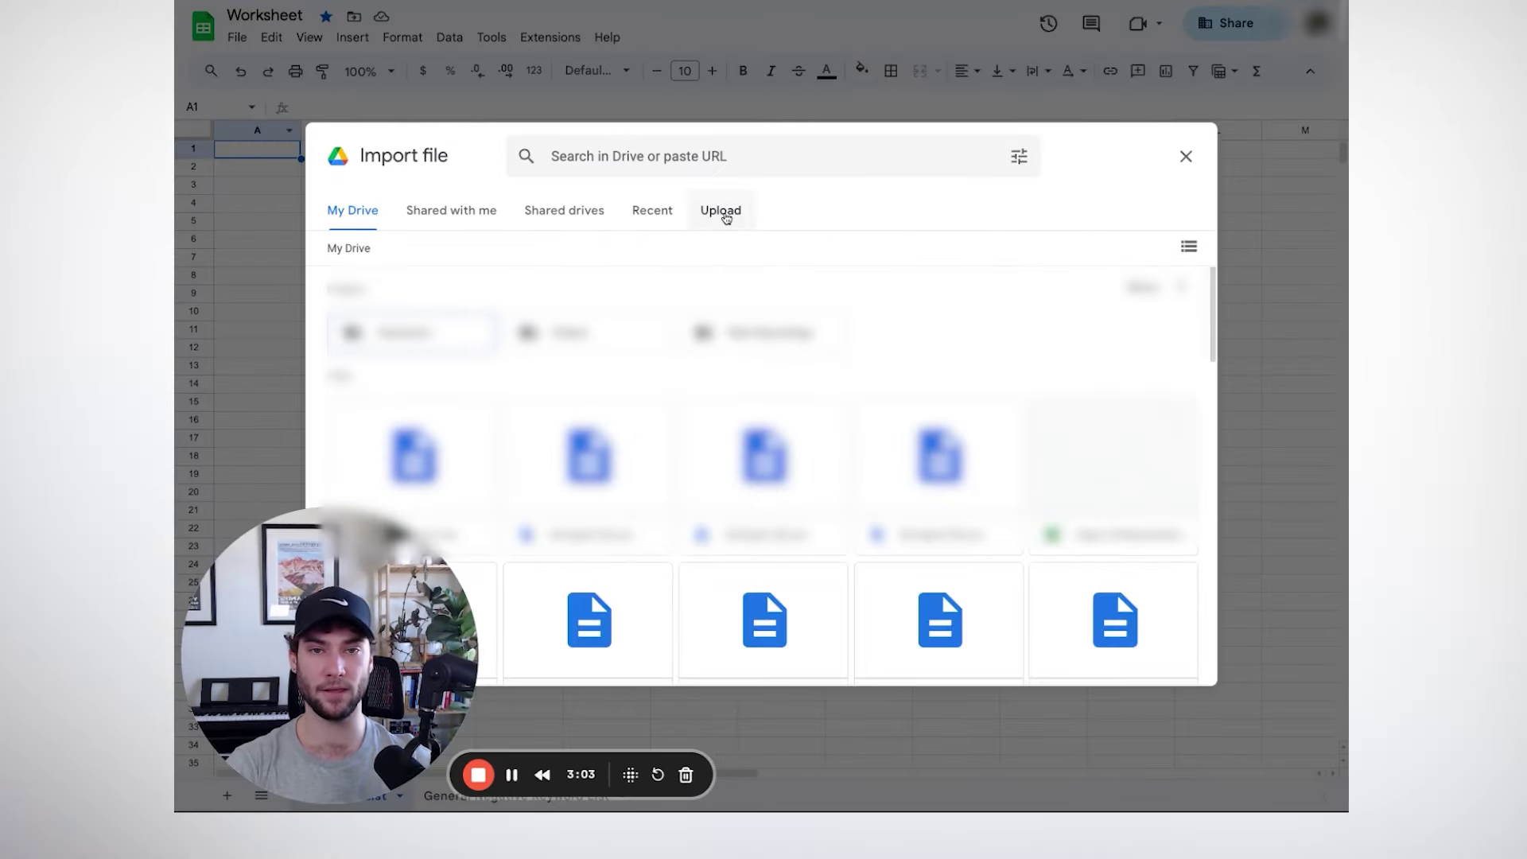
pyautogui.click(726, 218)
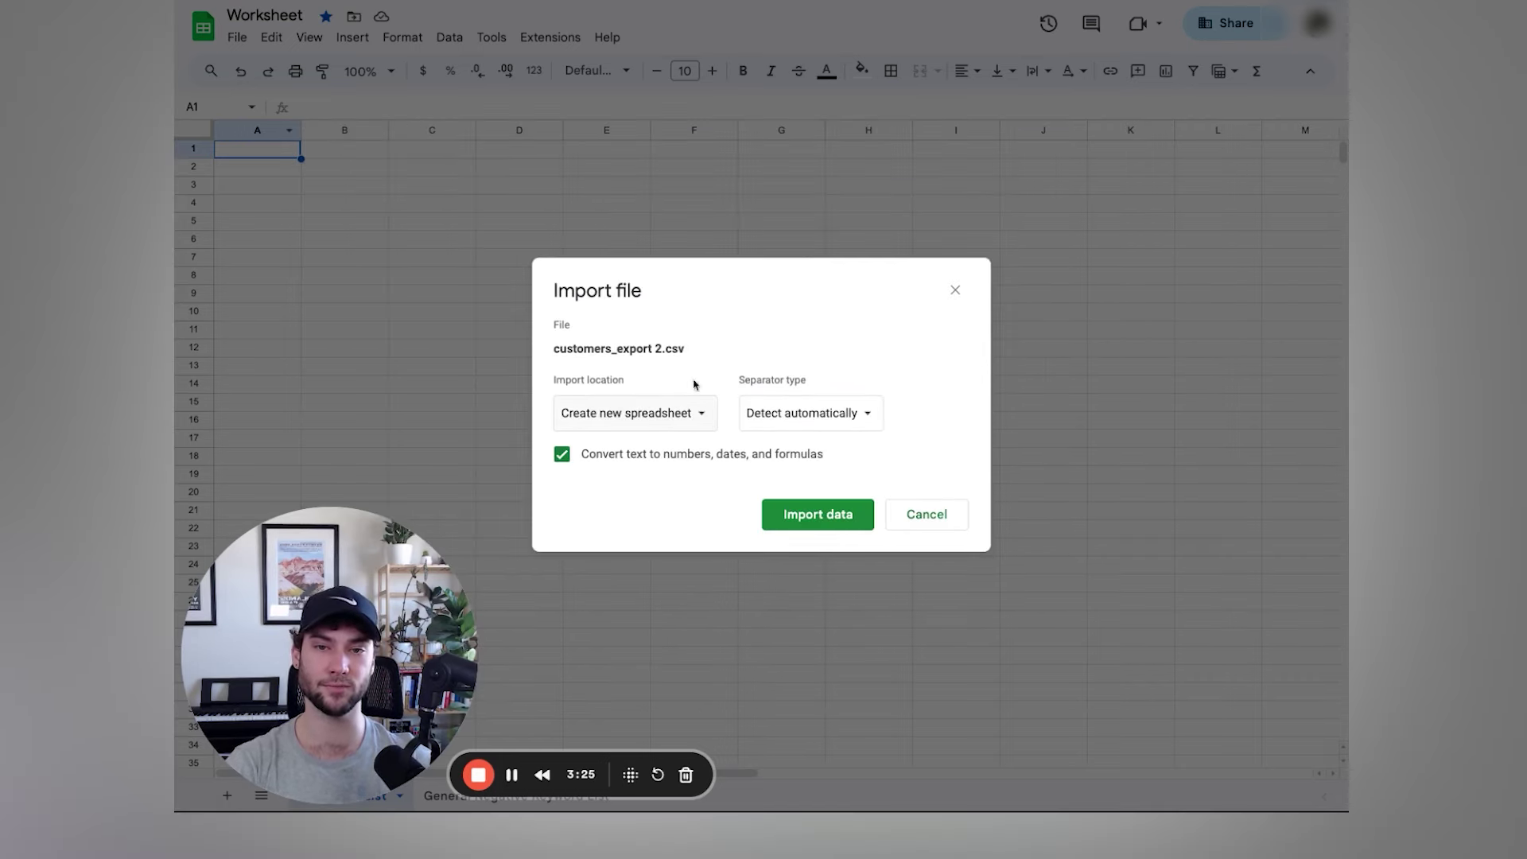
pyautogui.click(689, 414)
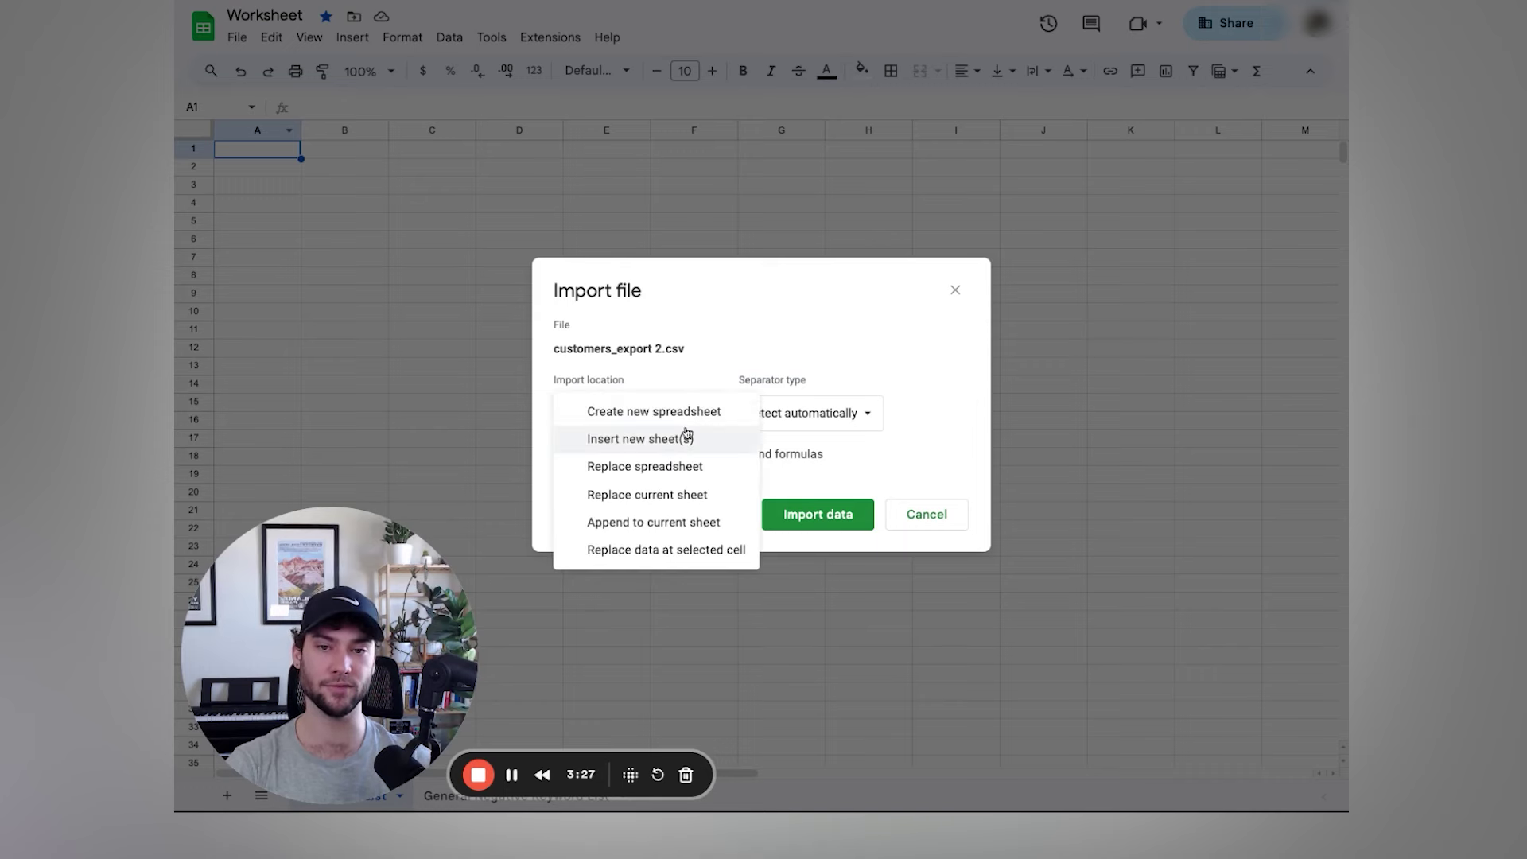
pyautogui.click(644, 523)
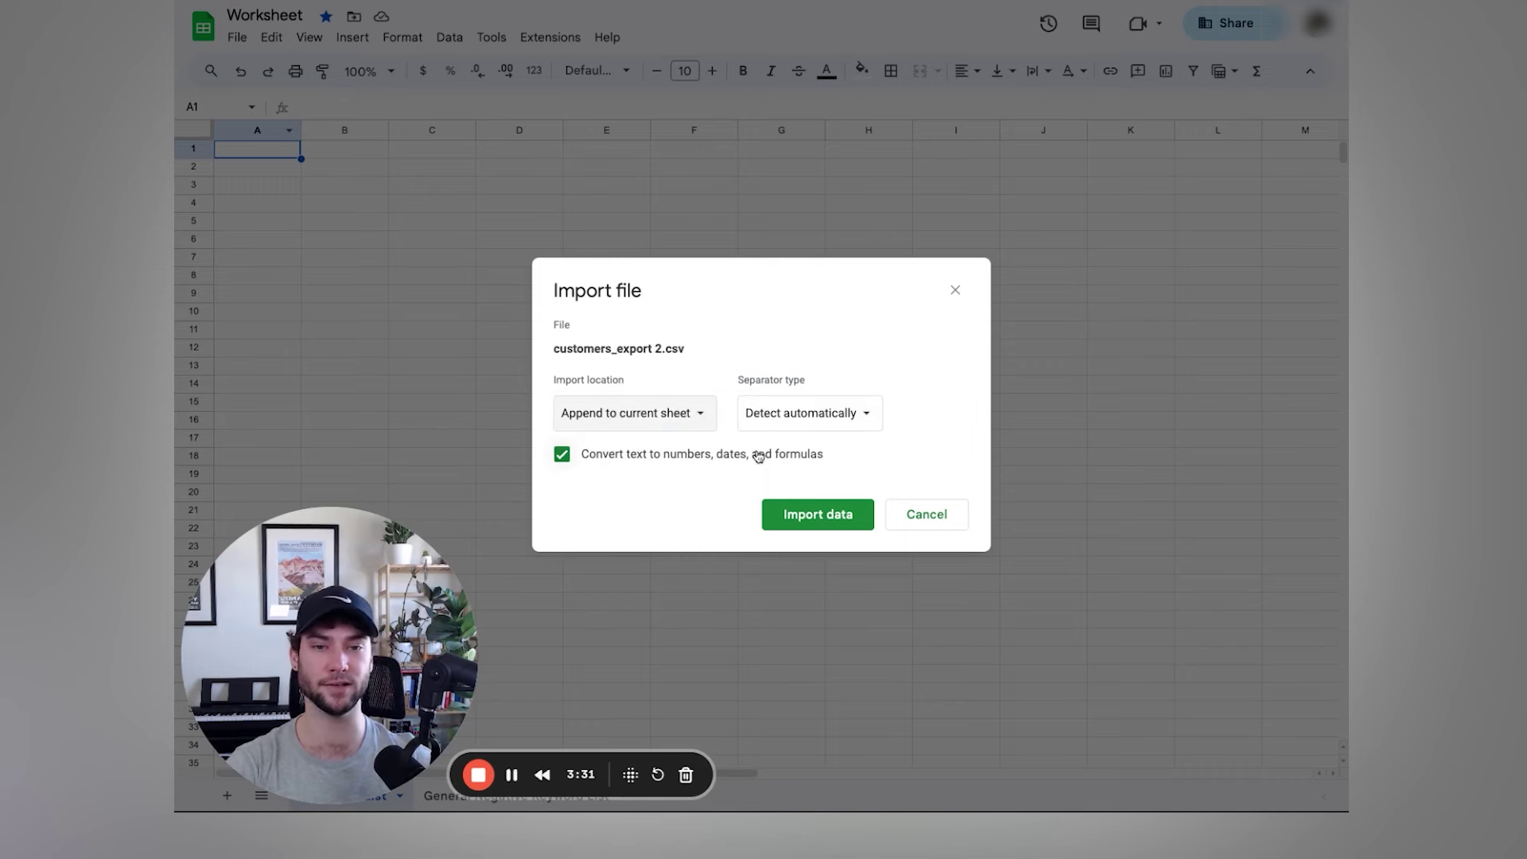
pyautogui.click(802, 515)
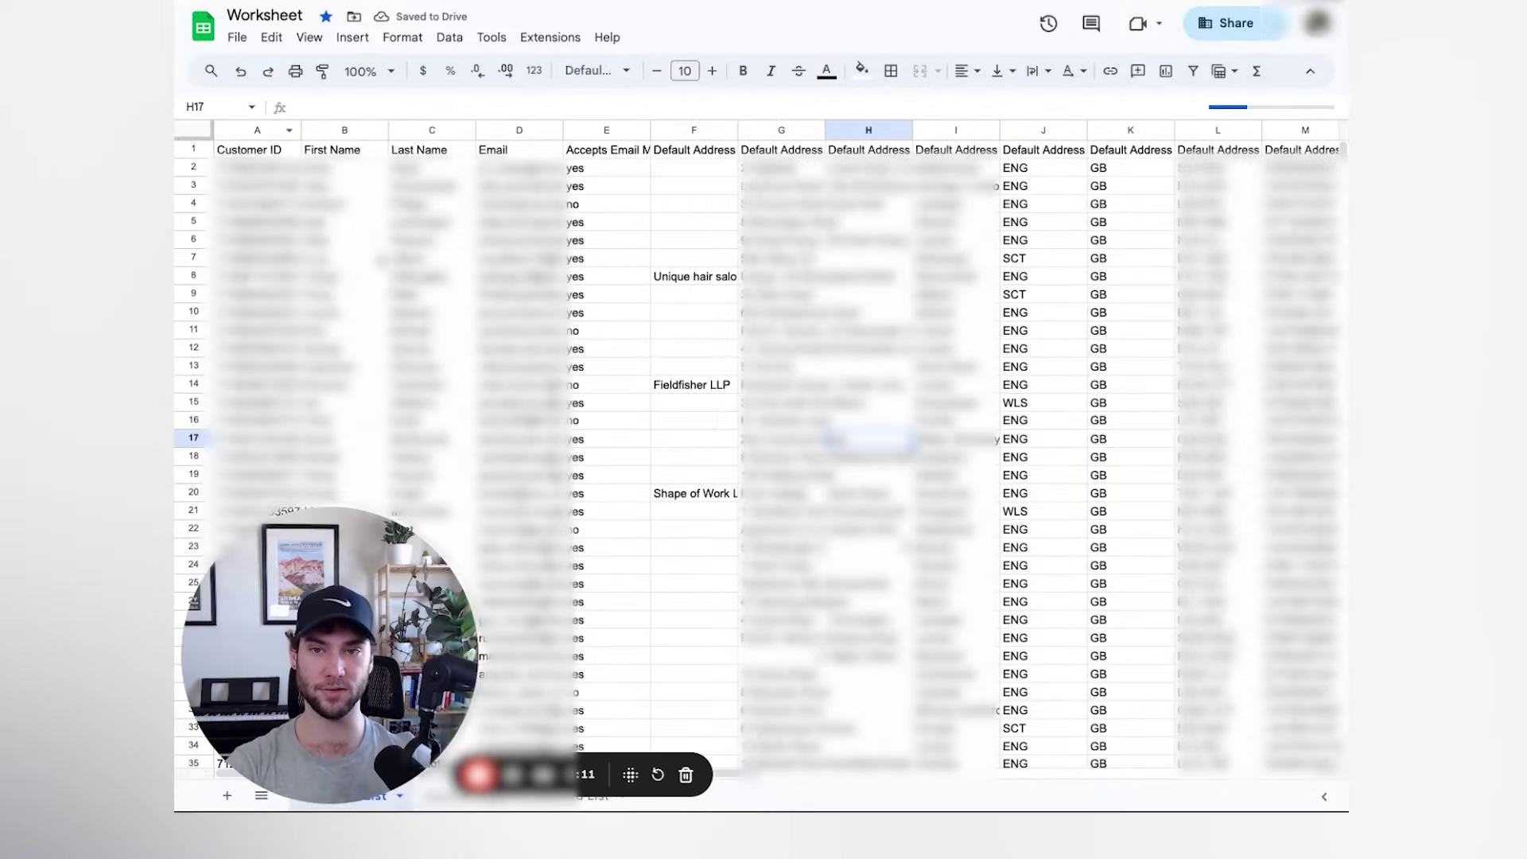
# - Delete columns E through J of the customer sheet
pyautogui.click(275, 156)
pyautogui.click(257, 185)
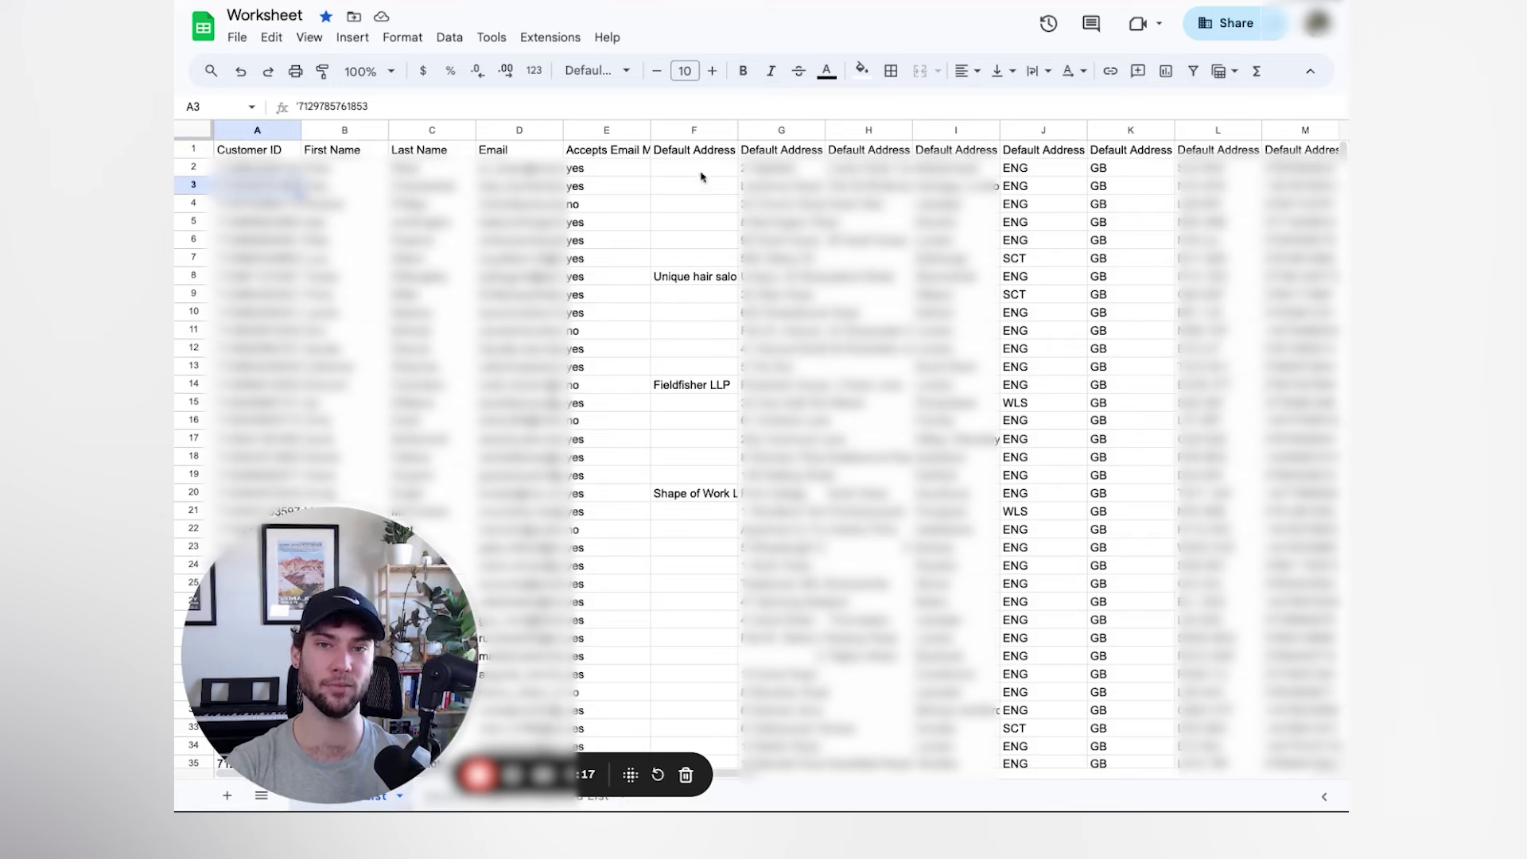
pyautogui.click(235, 132)
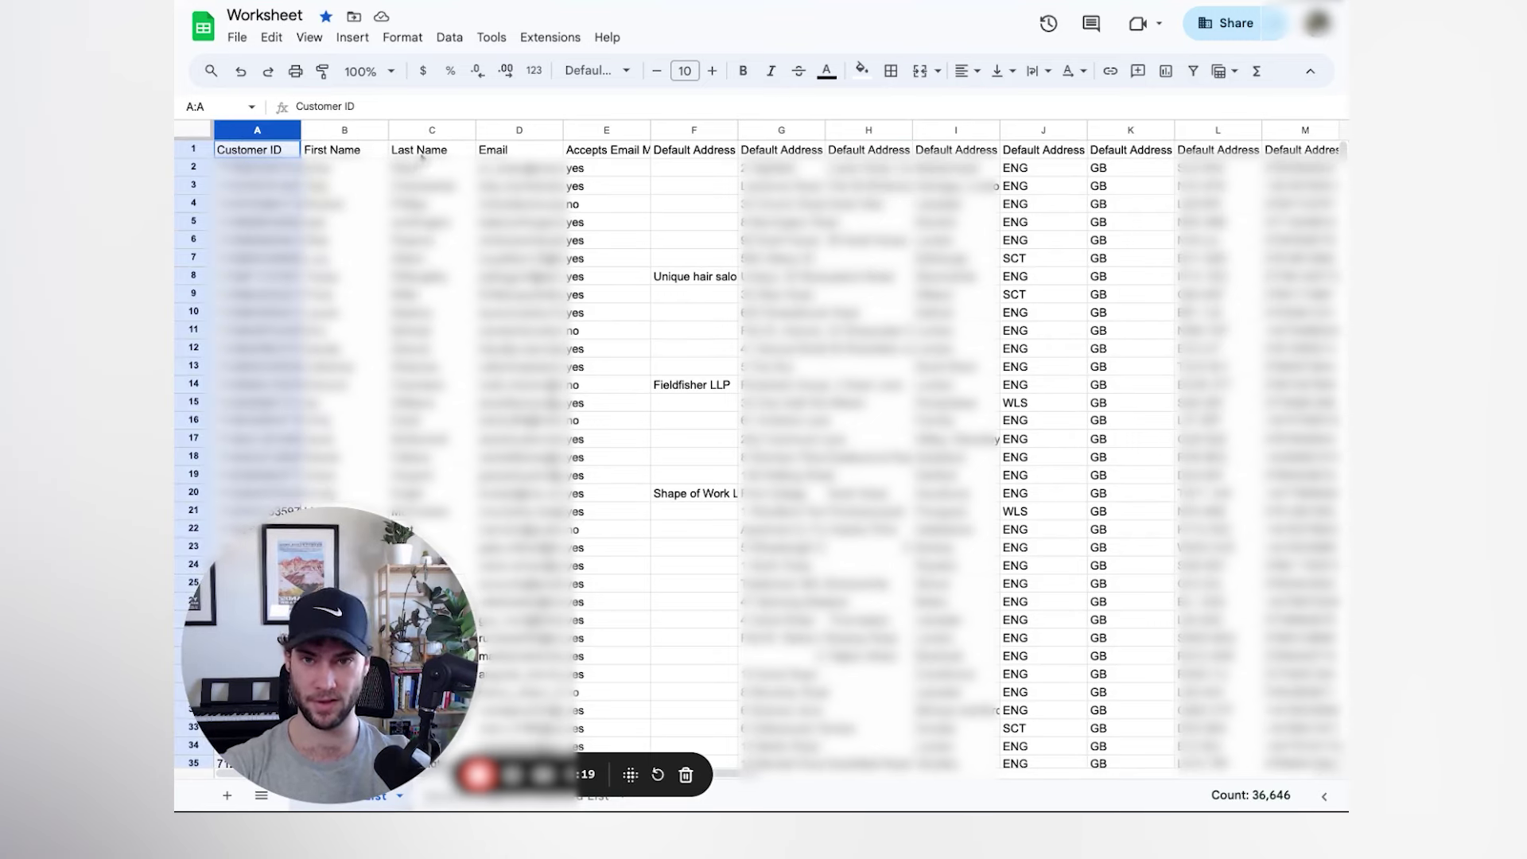
pyautogui.keyDown('ctrl'); pyautogui.click(581, 132); pyautogui.keyUp('ctrl')
pyautogui.hotkey('shift', 'Right')
pyautogui.hotkey('shift', 'Right')
pyautogui.hotkey('shift', 'Right')
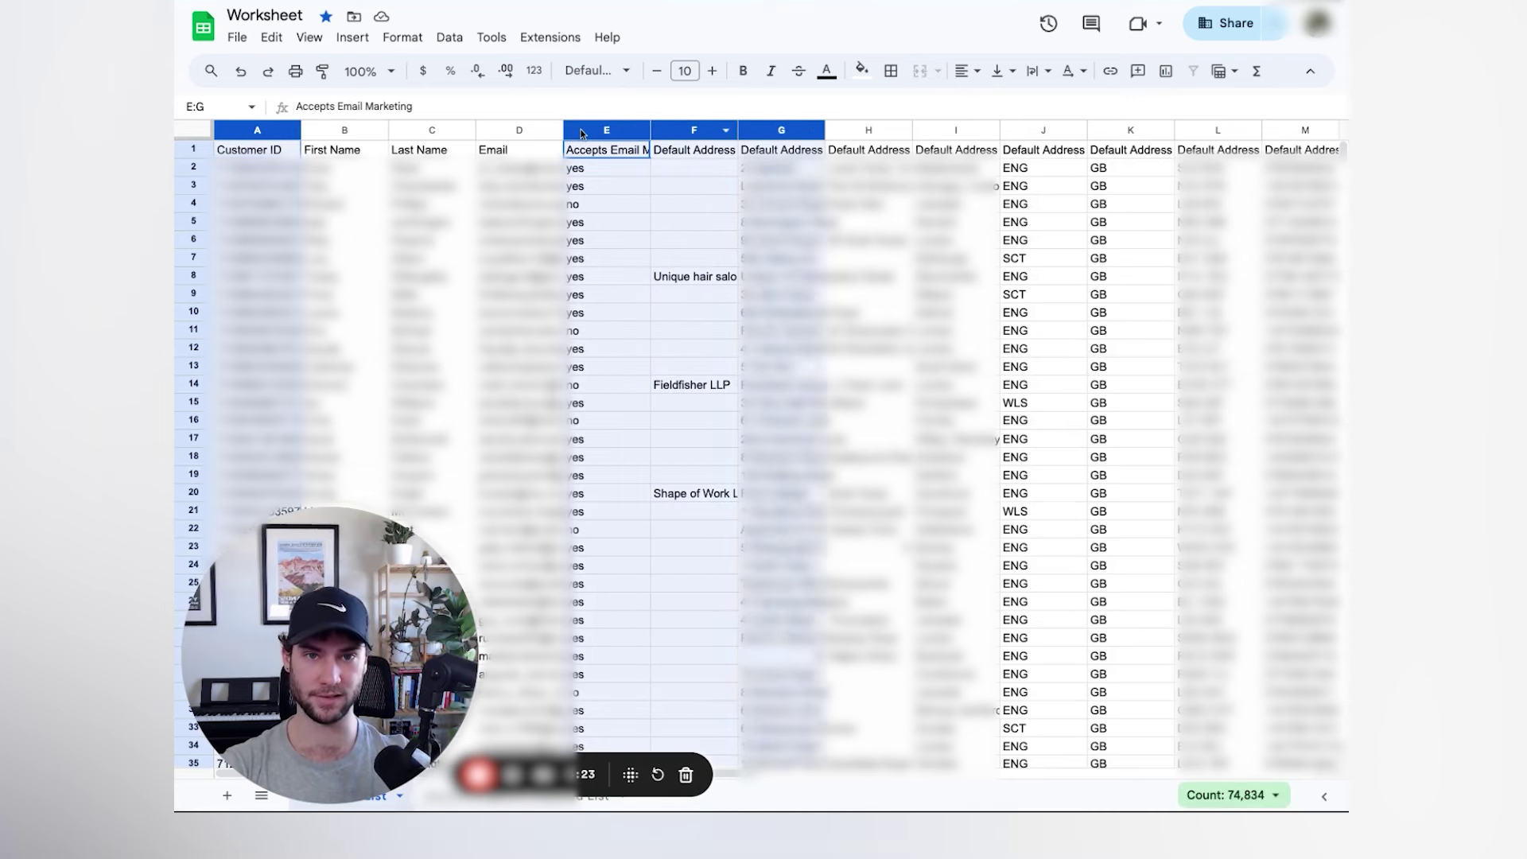
pyautogui.hotkey('shift', 'Right')
pyautogui.hotkey('shift', 'Right')
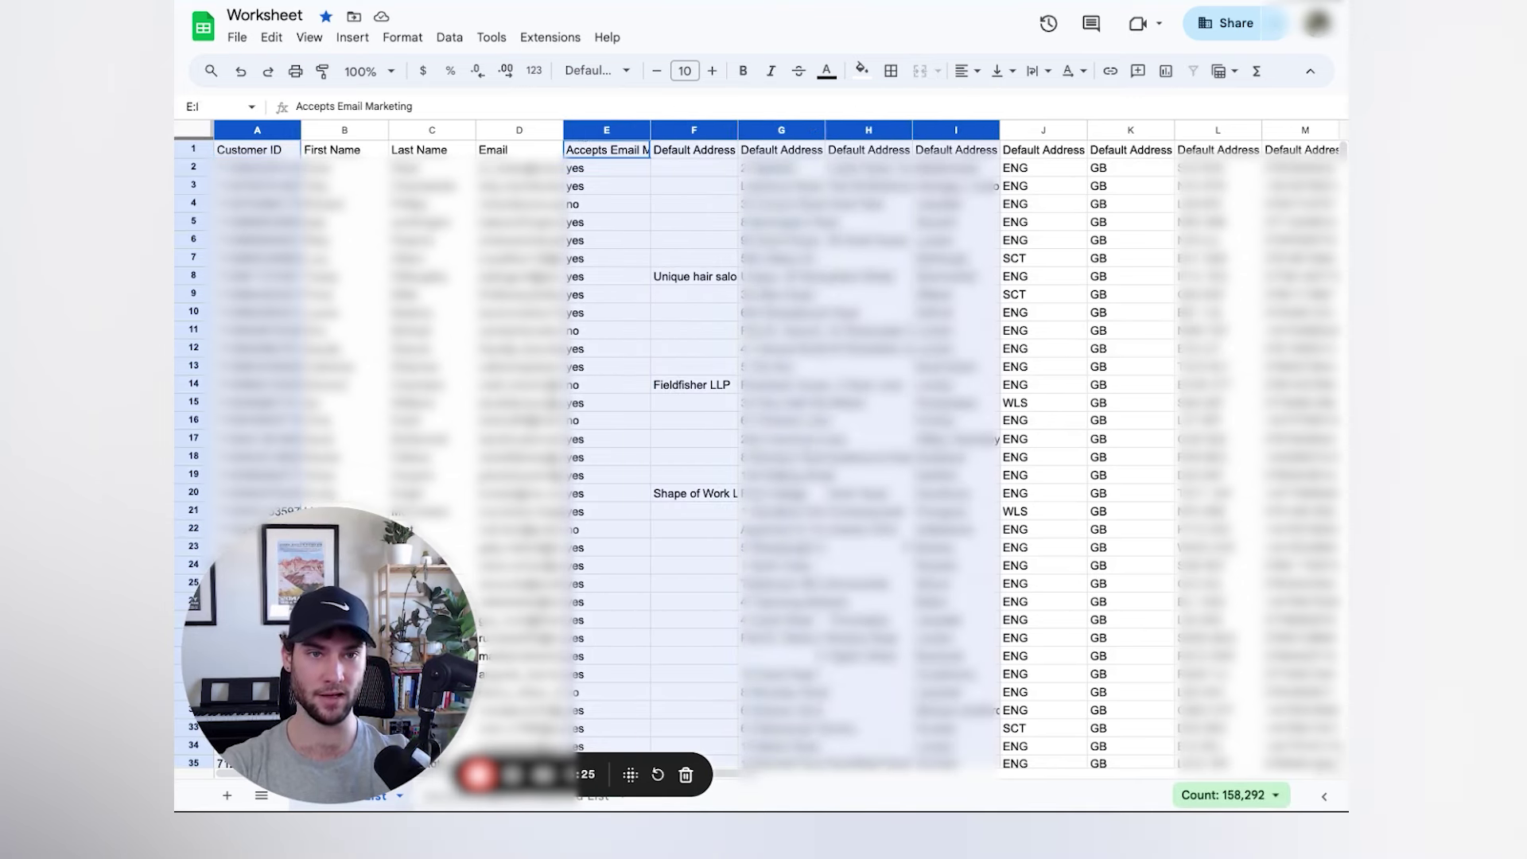
pyautogui.click(1074, 130)
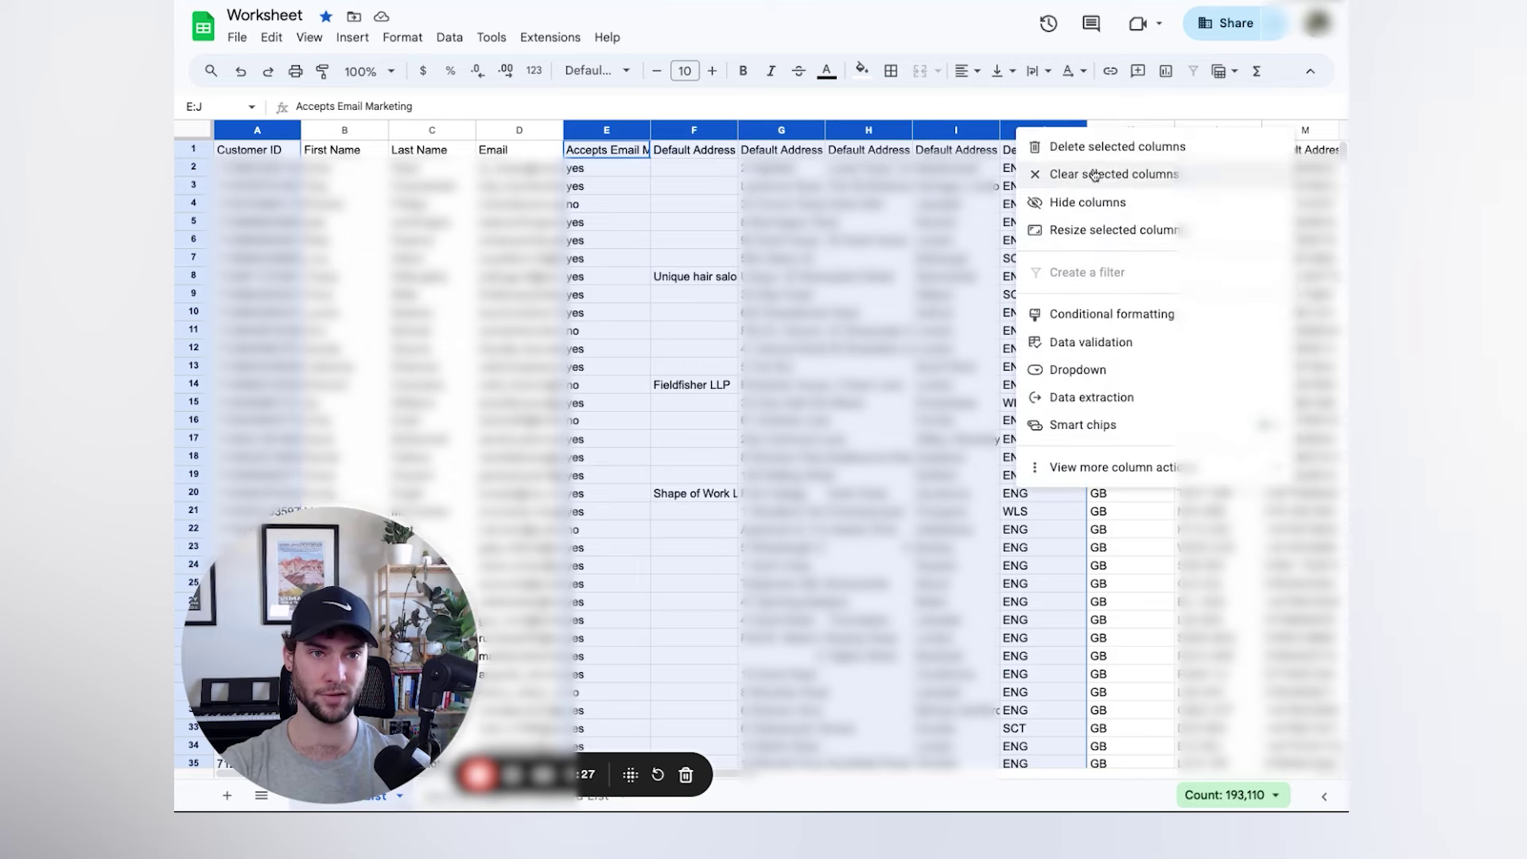
pyautogui.click(1066, 141)
# - Check the address, country code and phone values, then widen columns F and G
pyautogui.click(646, 205)
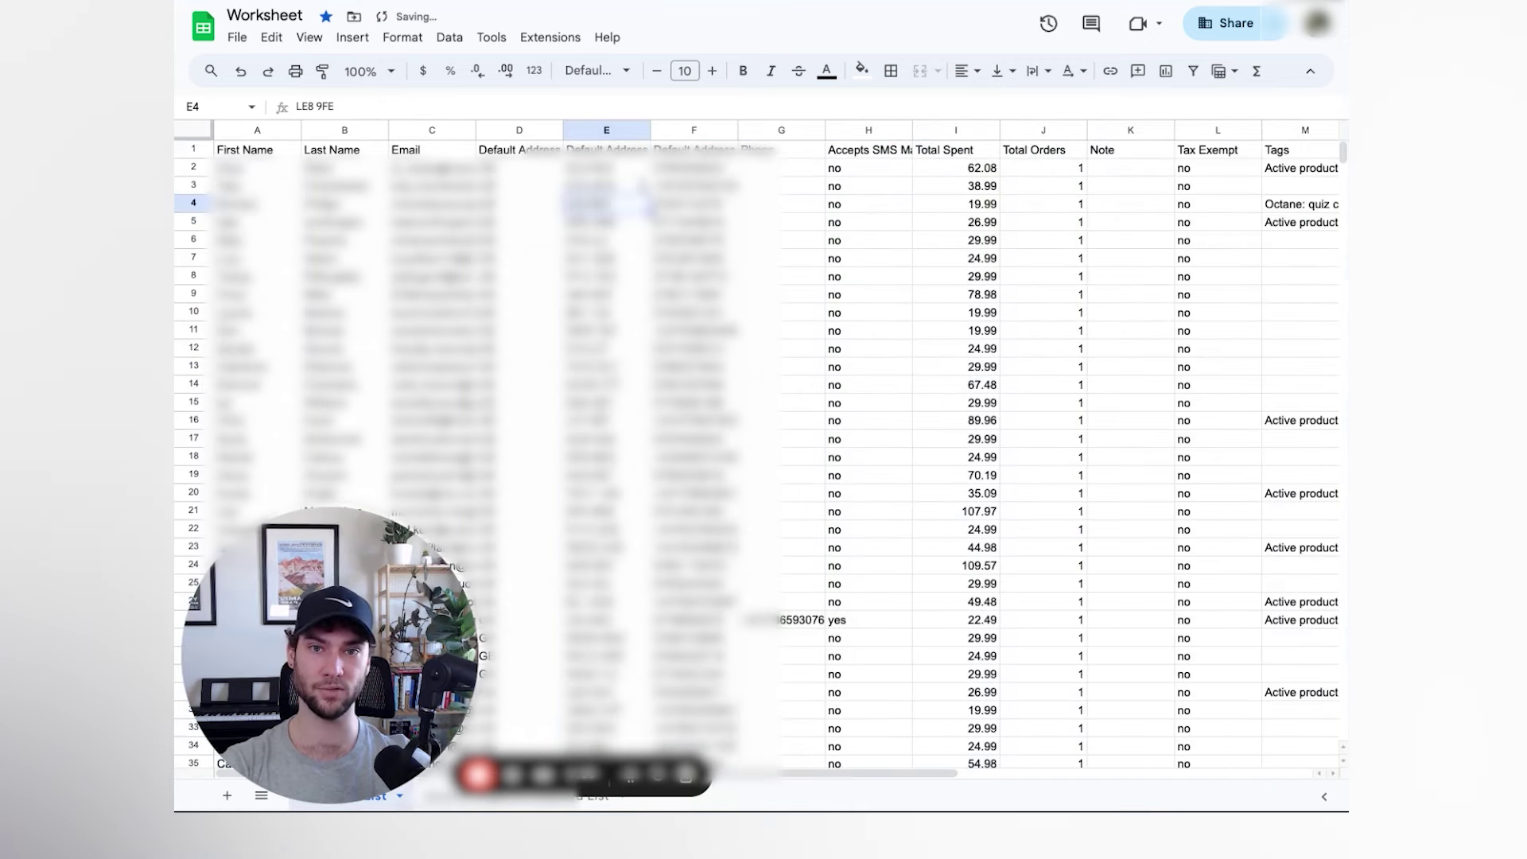
pyautogui.moveTo(641, 177); pyautogui.dragTo(636, 258)
pyautogui.moveTo(540, 176); pyautogui.dragTo(557, 259)
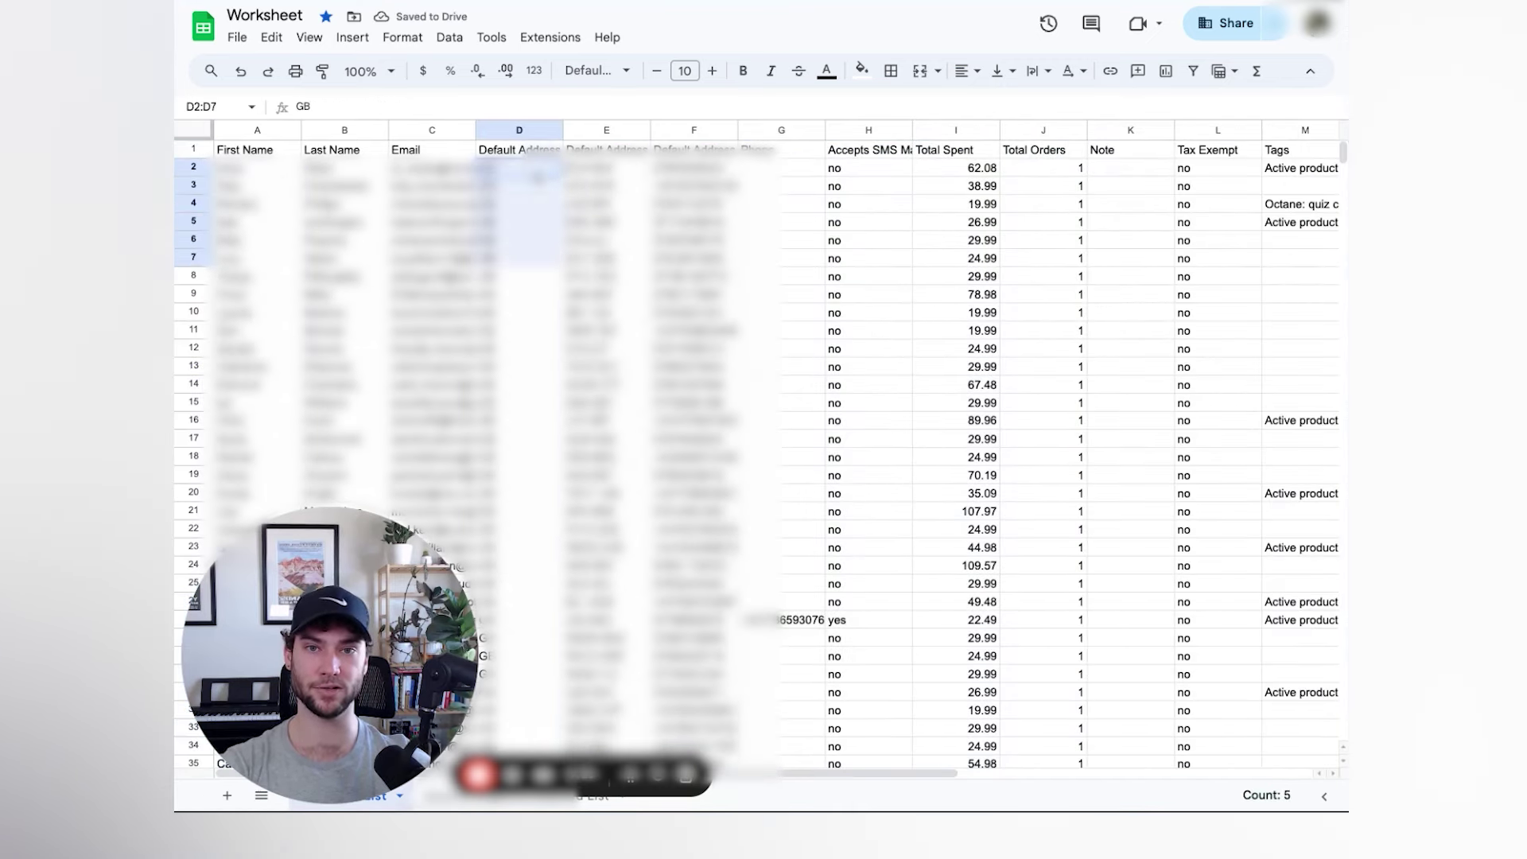
pyautogui.moveTo(716, 175); pyautogui.dragTo(743, 227)
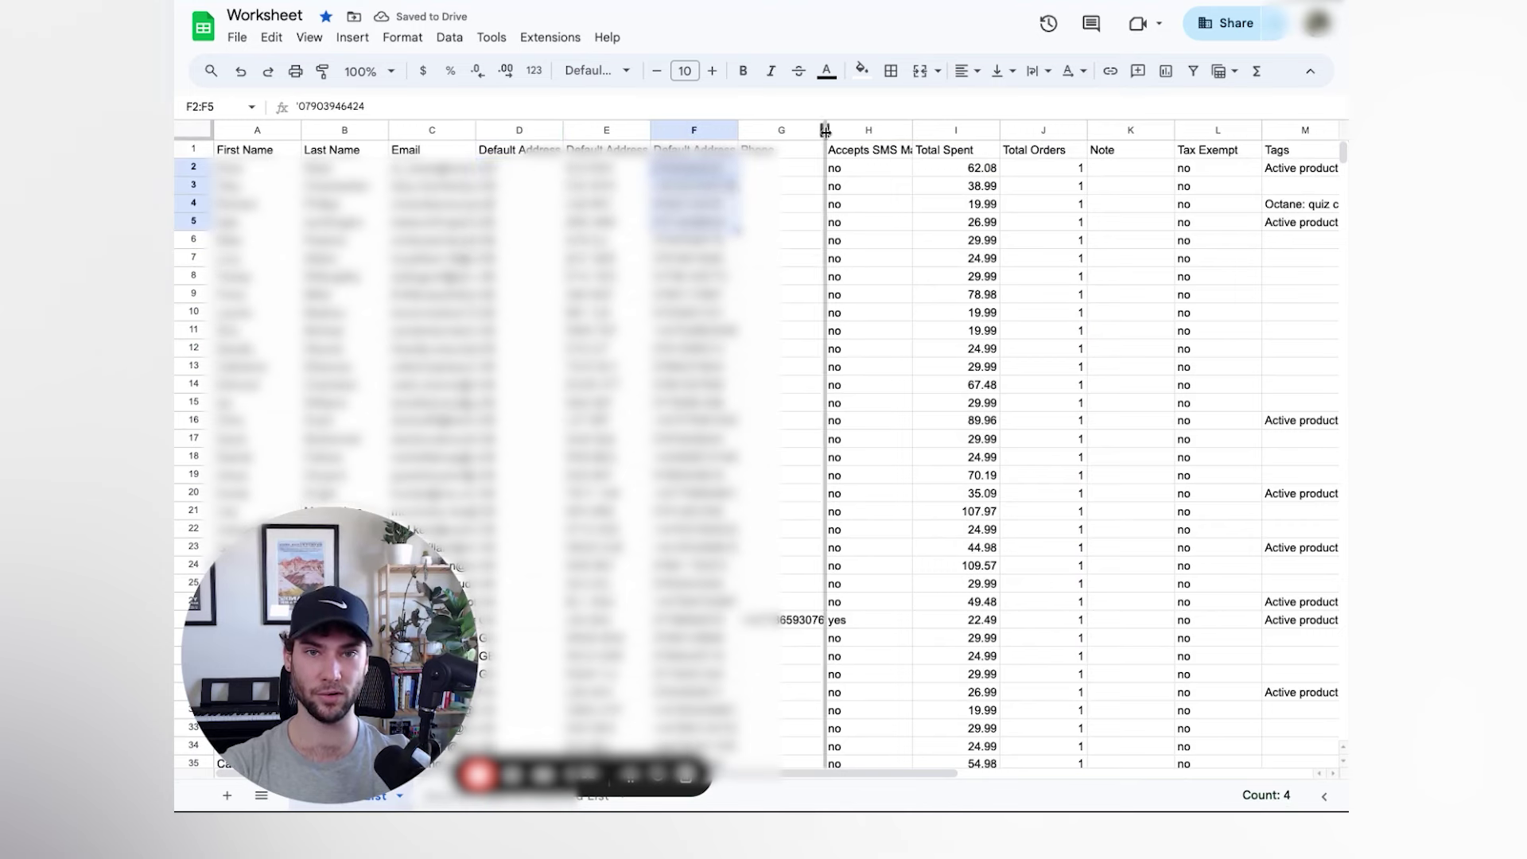
pyautogui.doubleClick(825, 130)
pyautogui.moveTo(736, 131); pyautogui.dragTo(761, 131)
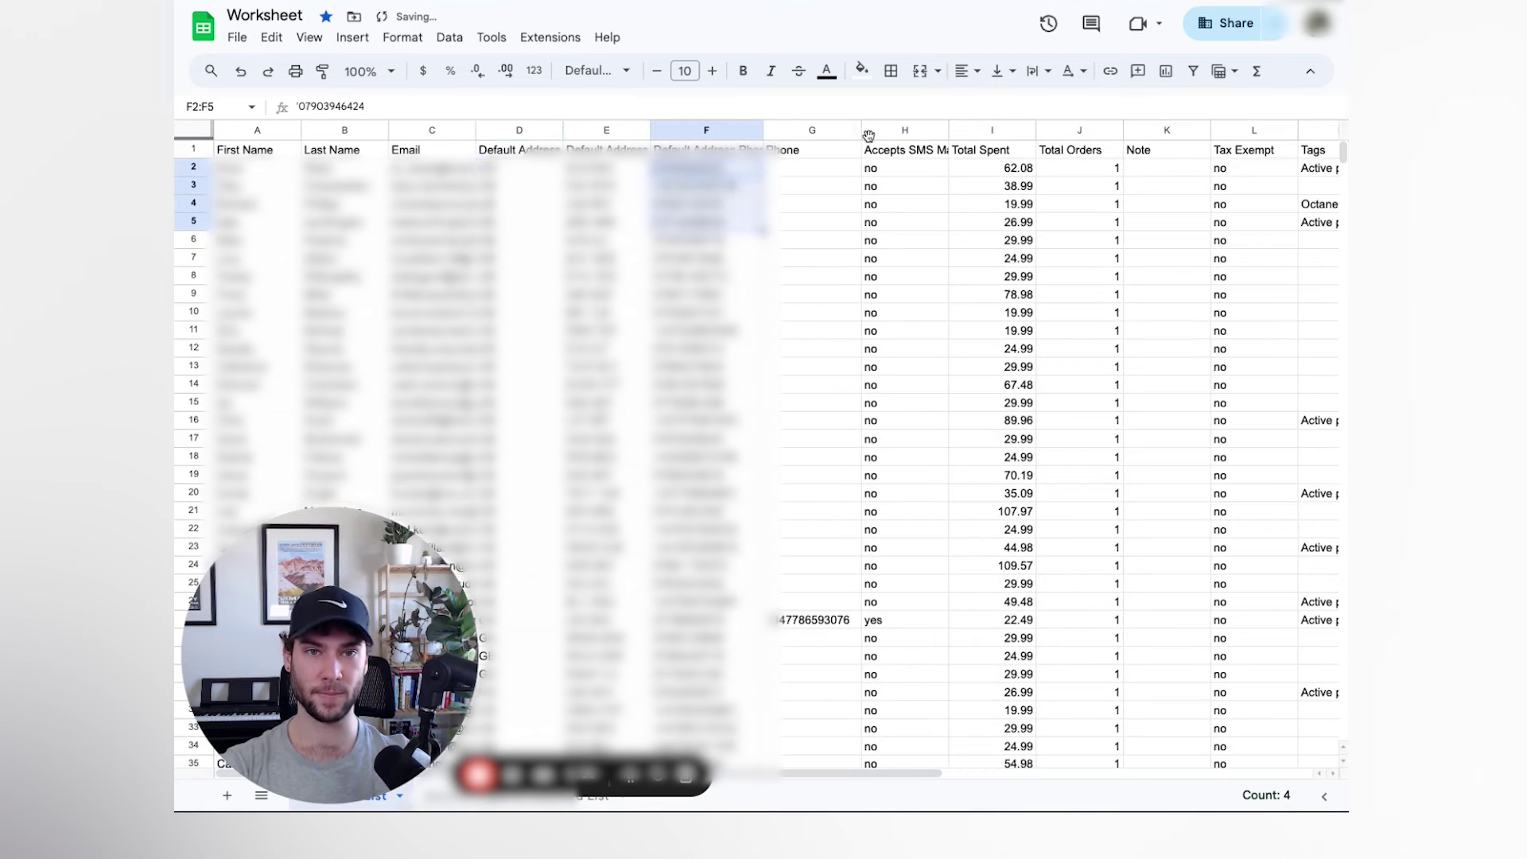
# - Delete the marketing and order columns H–O, then the leftover empty columns H–K
pyautogui.moveTo(878, 129); pyautogui.dragTo(1335, 130)
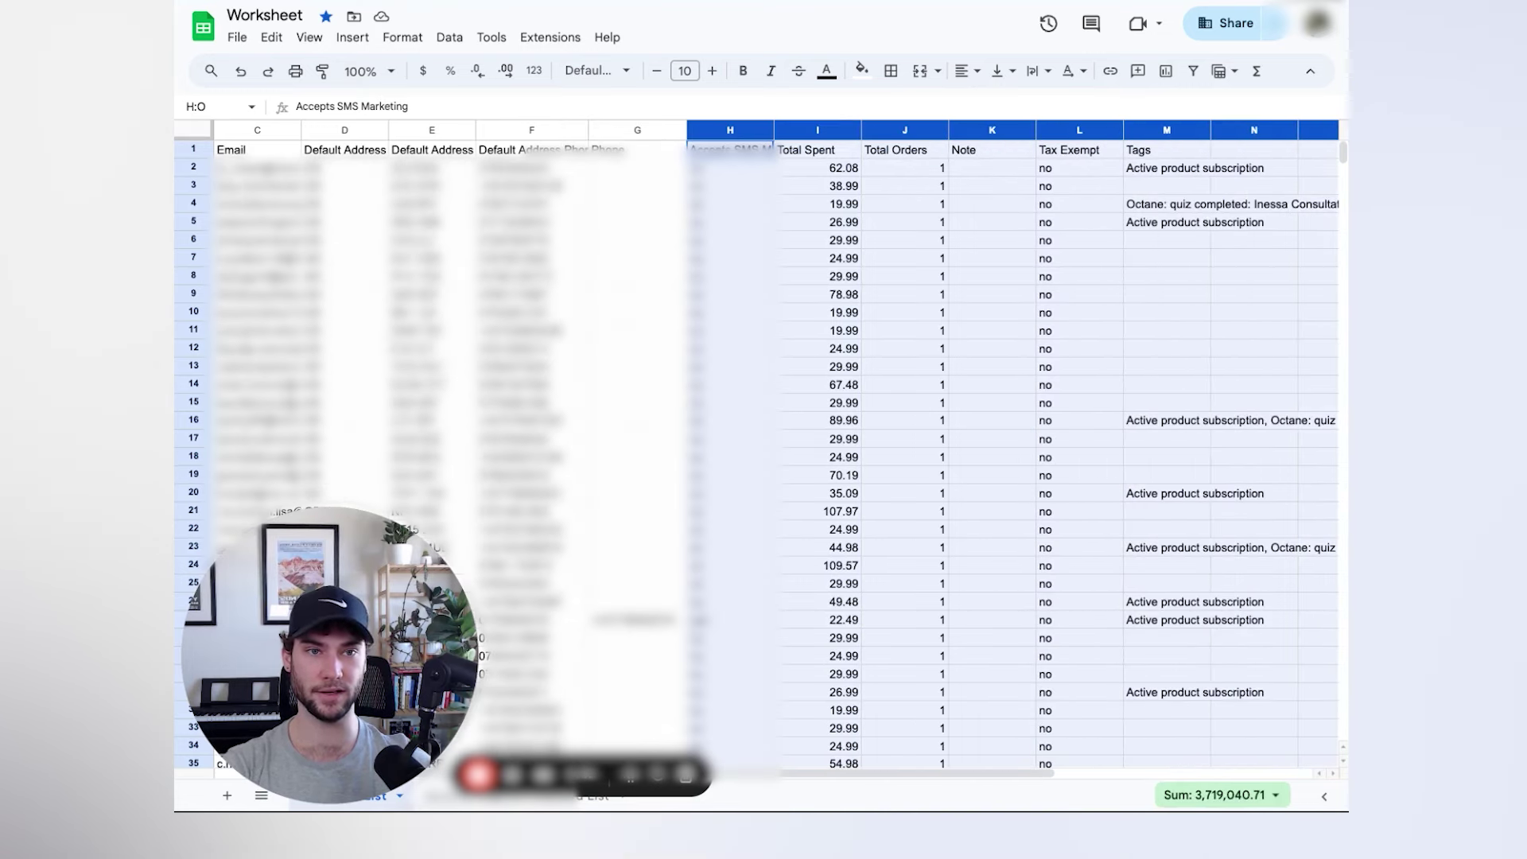
pyautogui.rightClick(1310, 130)
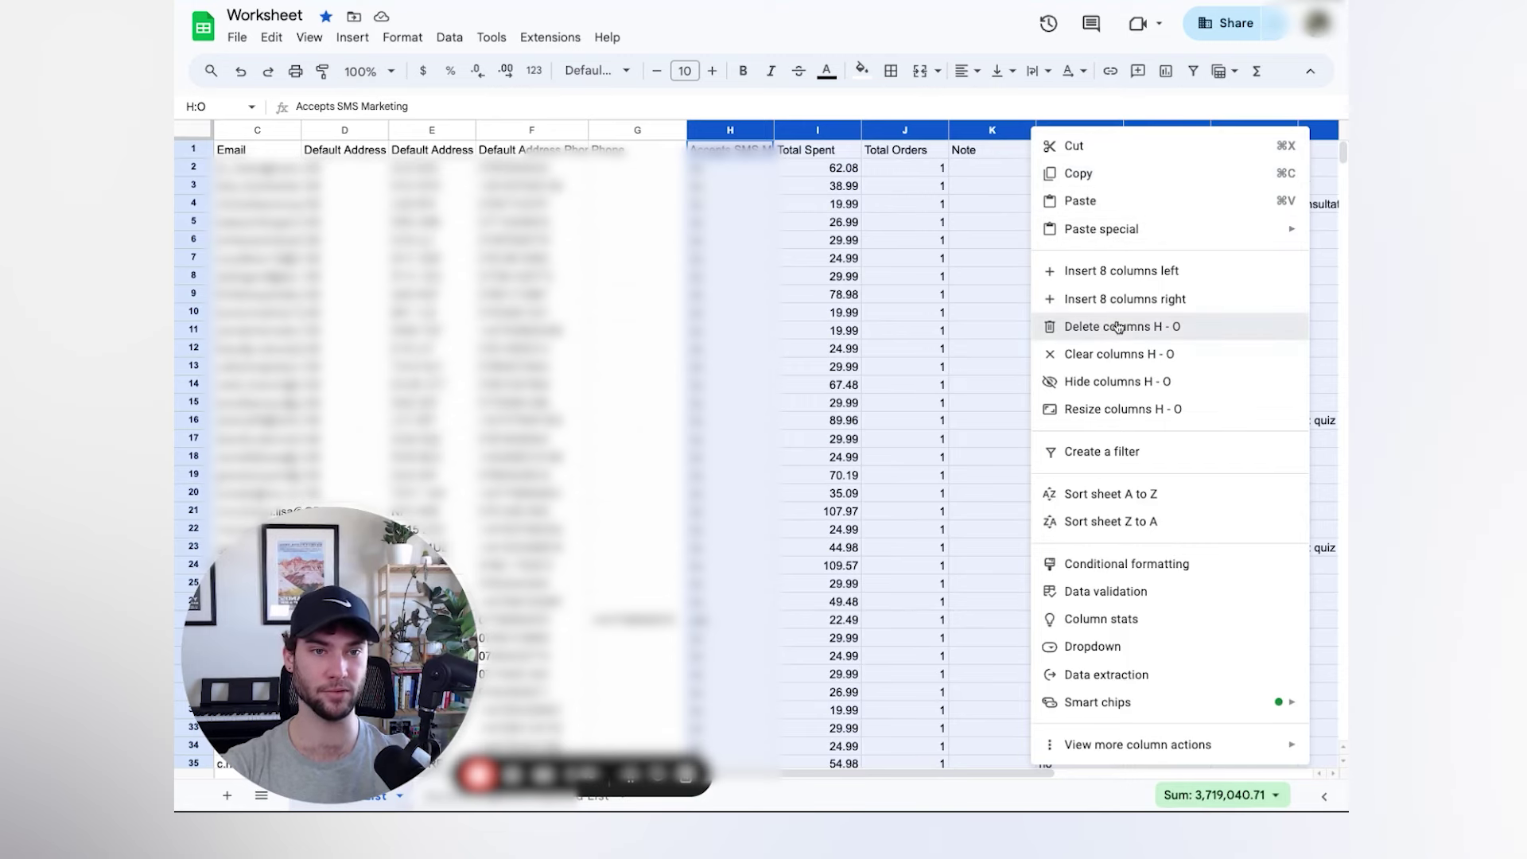
pyautogui.click(1146, 327)
pyautogui.click(1001, 277)
pyautogui.moveTo(885, 130); pyautogui.dragTo(1150, 130)
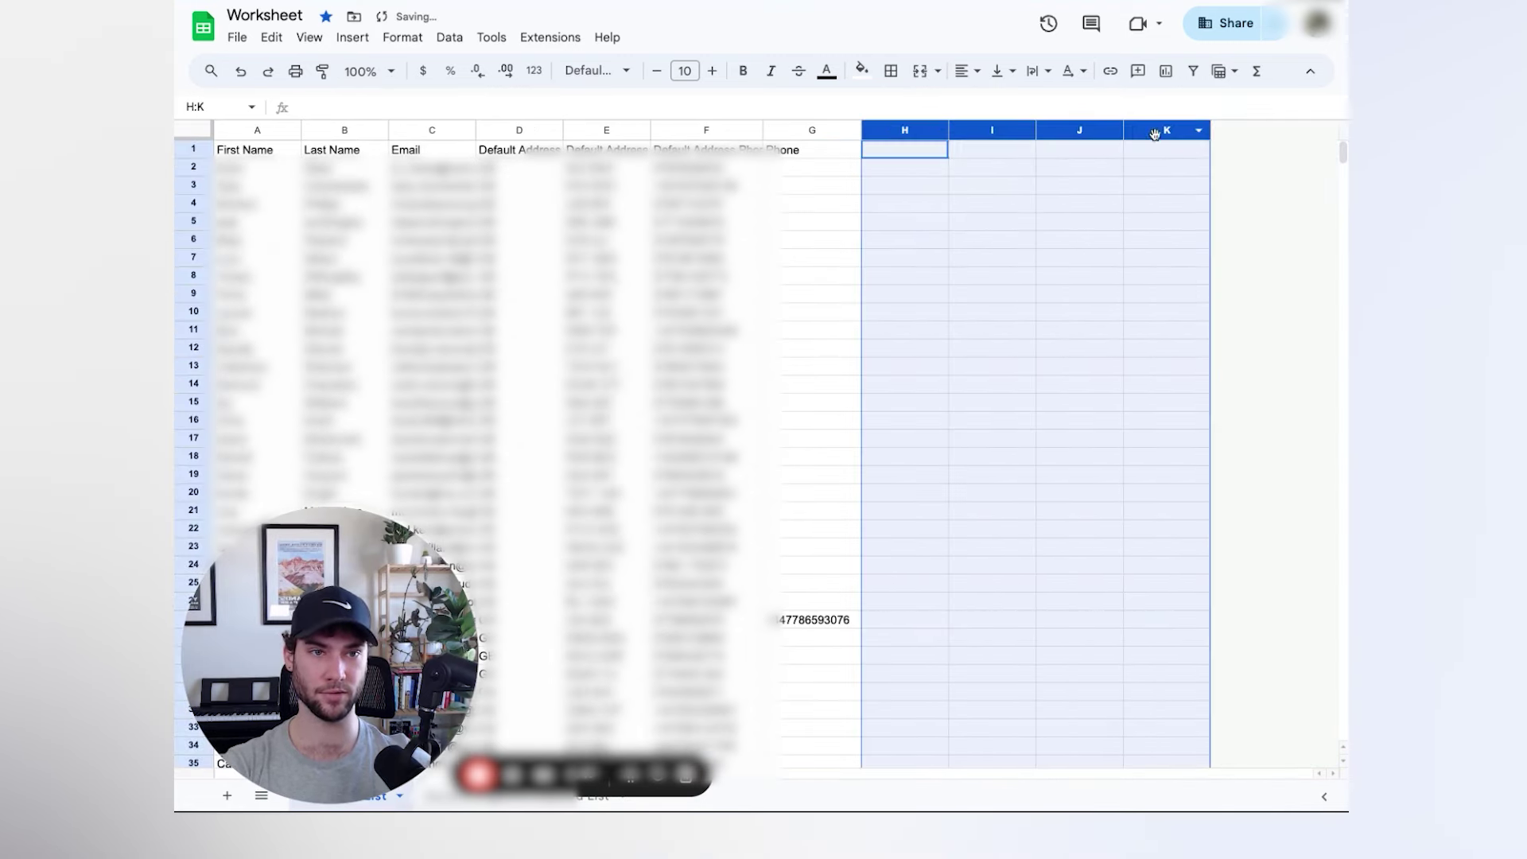
pyautogui.rightClick(1150, 129)
pyautogui.click(951, 327)
pyautogui.click(1012, 263)
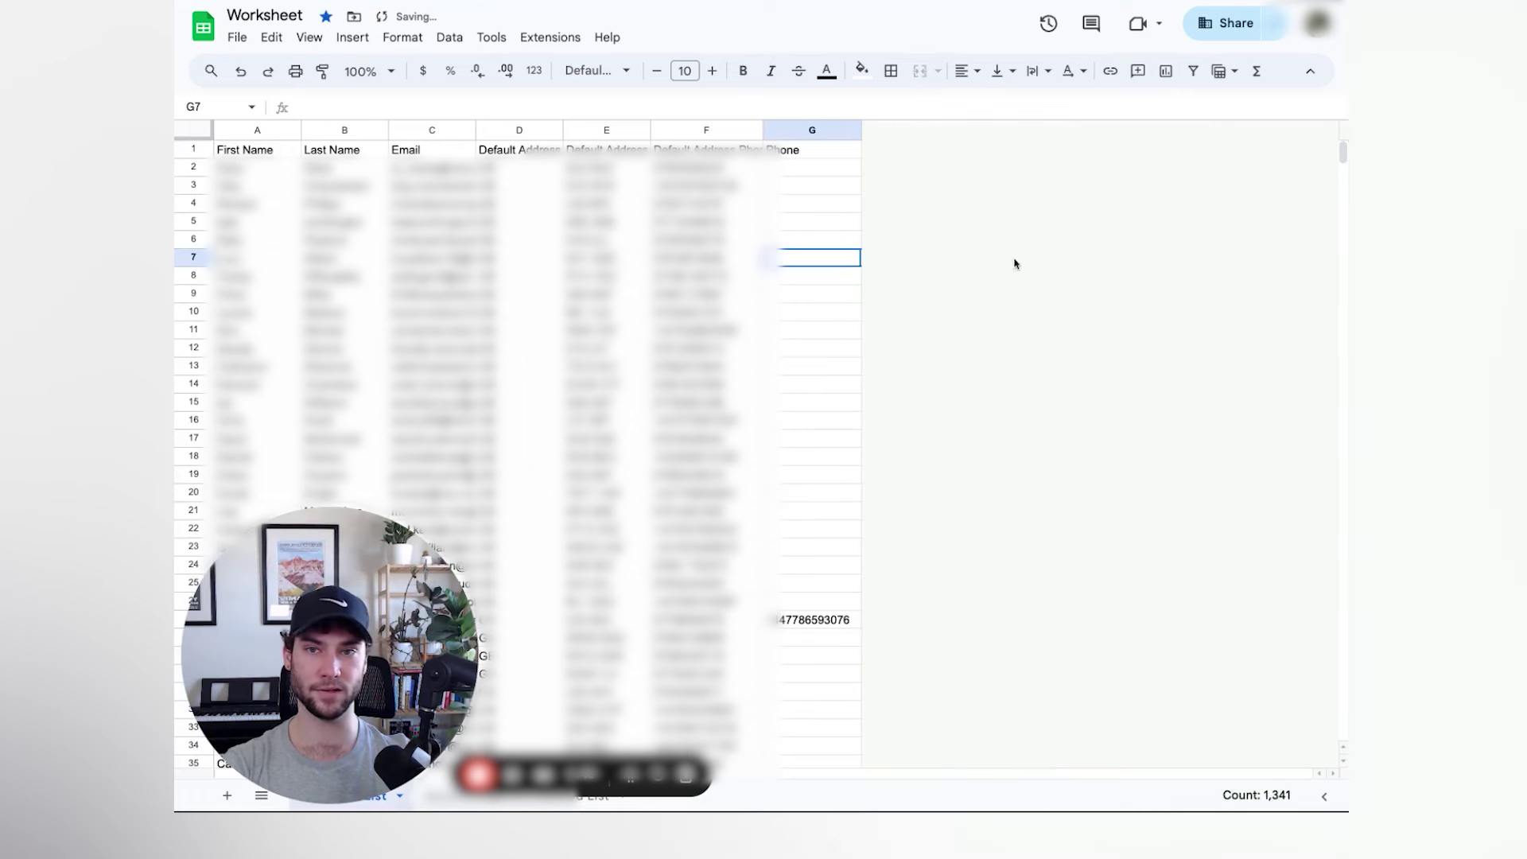
# - Widen the country code column D and phone column F to fit their values
pyautogui.click(426, 153)
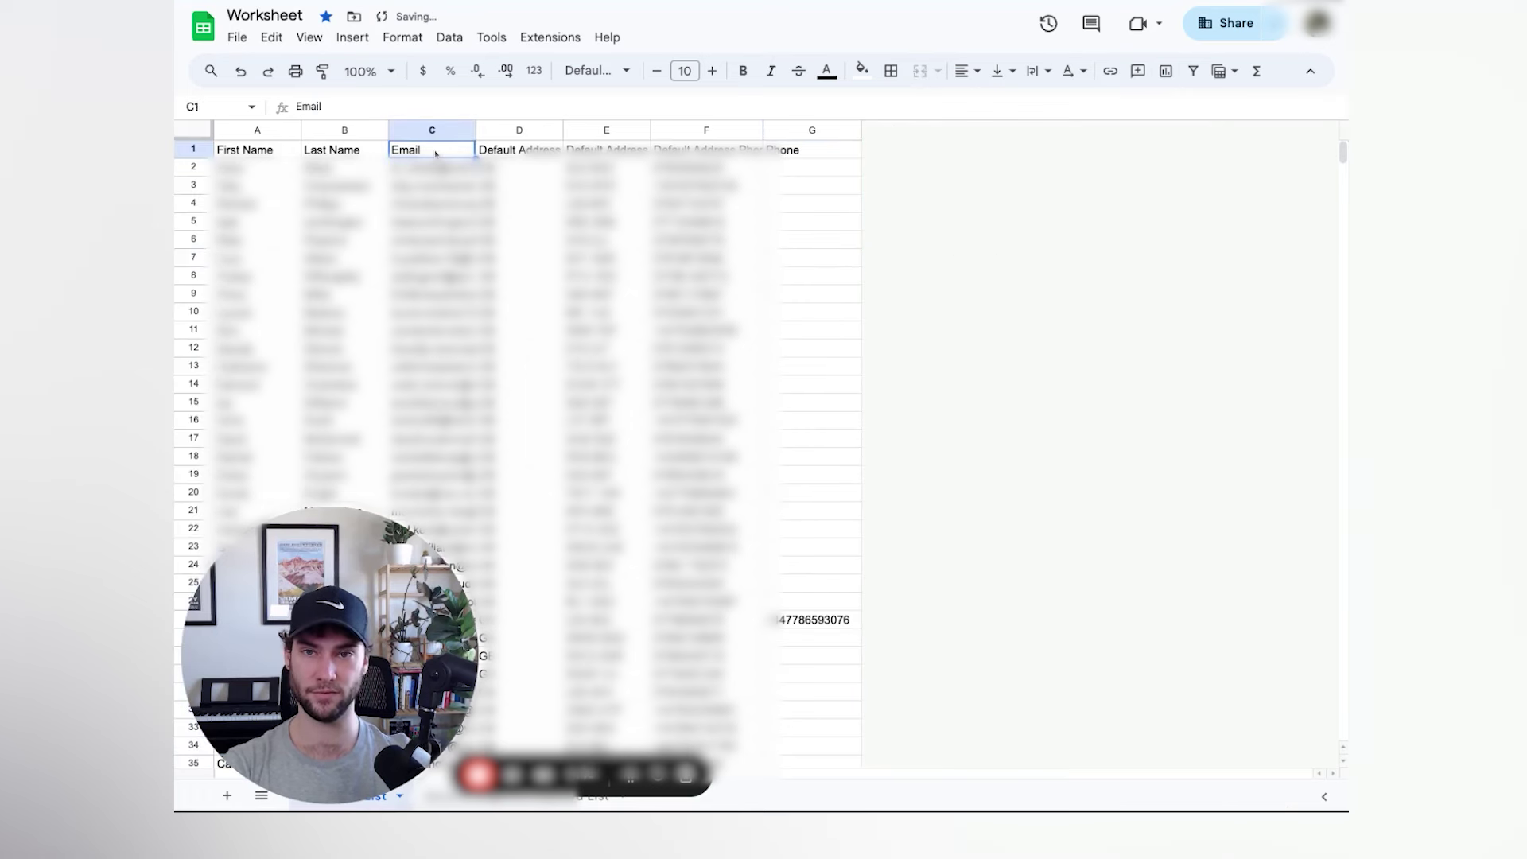
pyautogui.click(495, 152)
pyautogui.moveTo(563, 130); pyautogui.dragTo(680, 132)
pyautogui.click(640, 168)
pyautogui.click(525, 169)
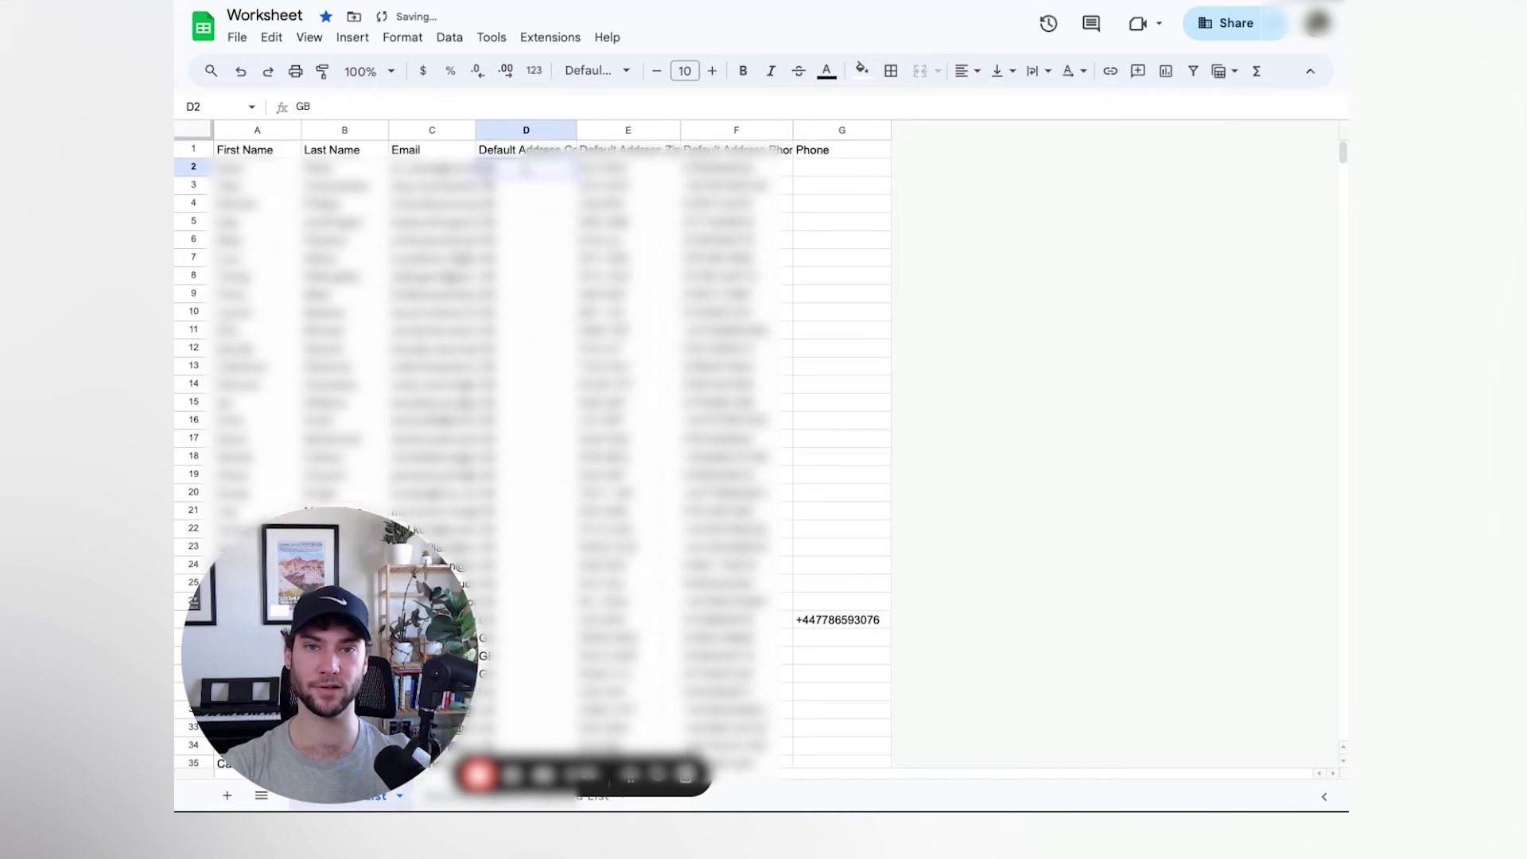
pyautogui.click(763, 168)
pyautogui.moveTo(793, 130); pyautogui.dragTo(841, 132)
pyautogui.scroll(-20, 762, 368)
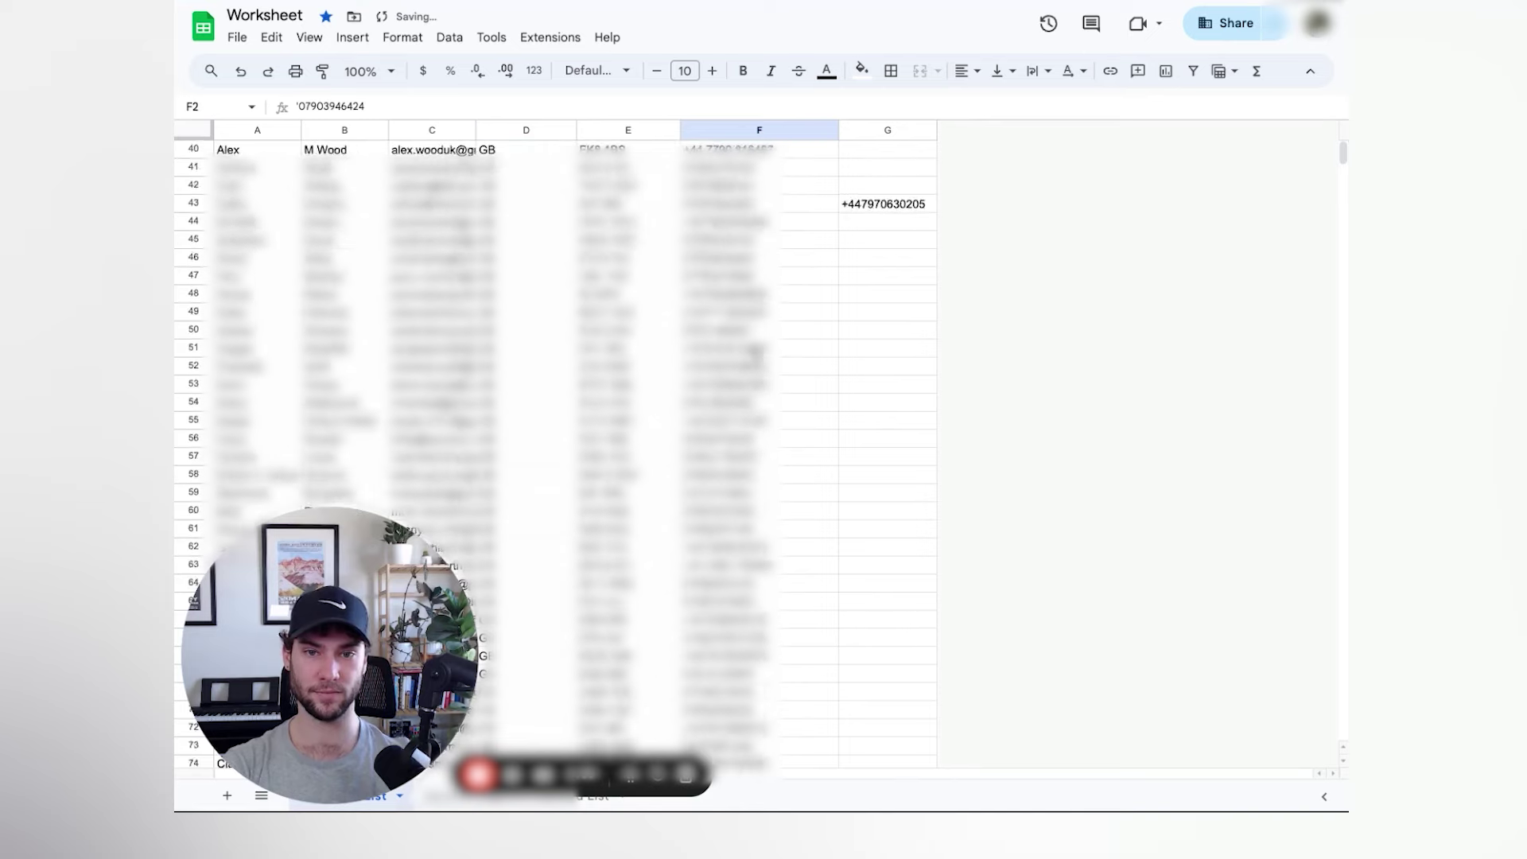
pyautogui.scroll(-5, 762, 368)
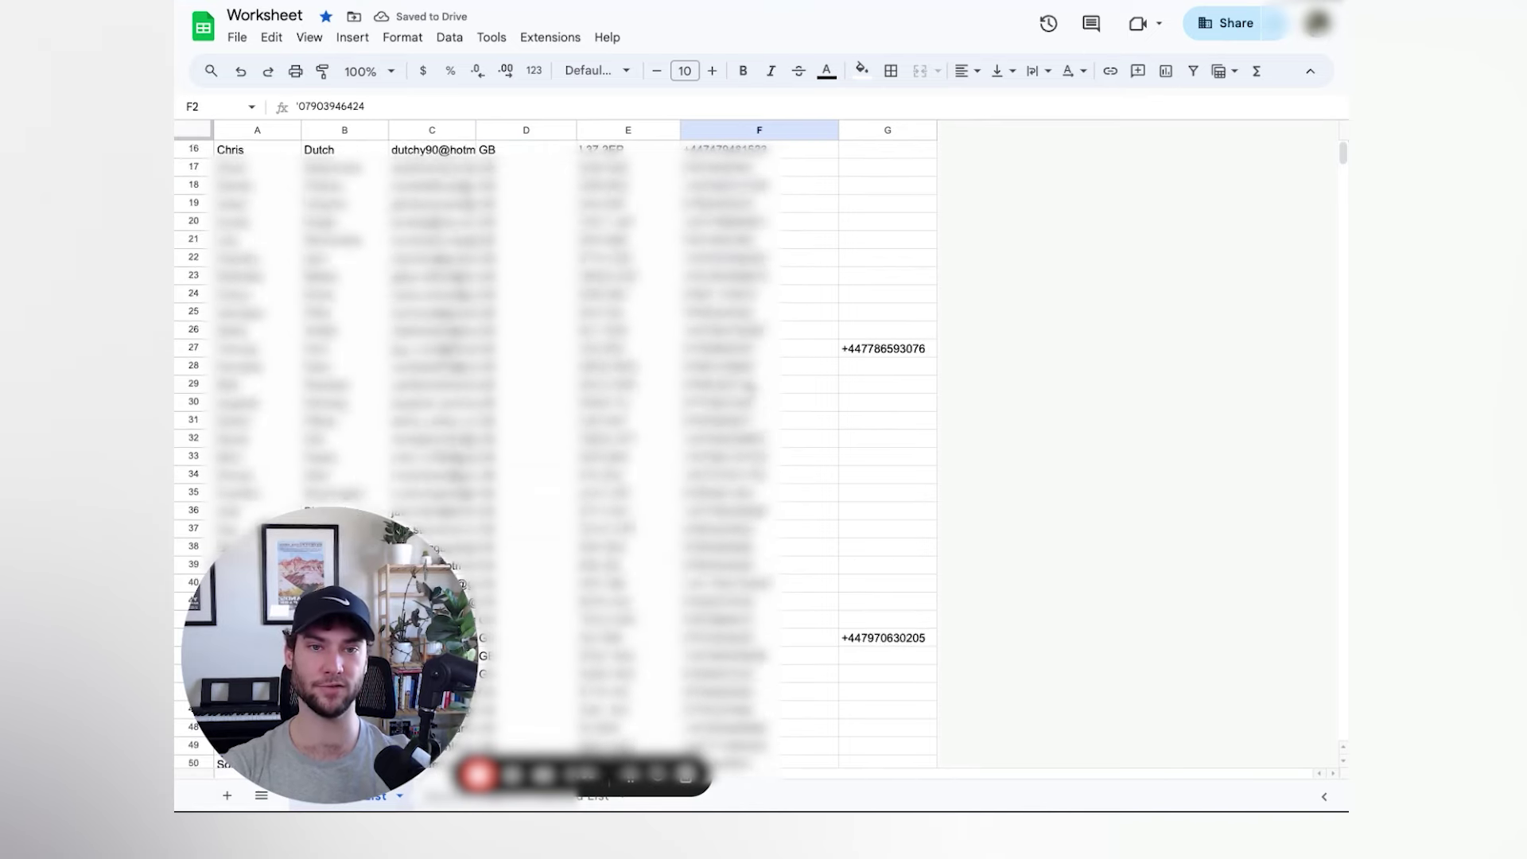
pyautogui.scroll(20, 762, 369)
# - Delete the mostly empty second Phone column G
pyautogui.click(859, 131)
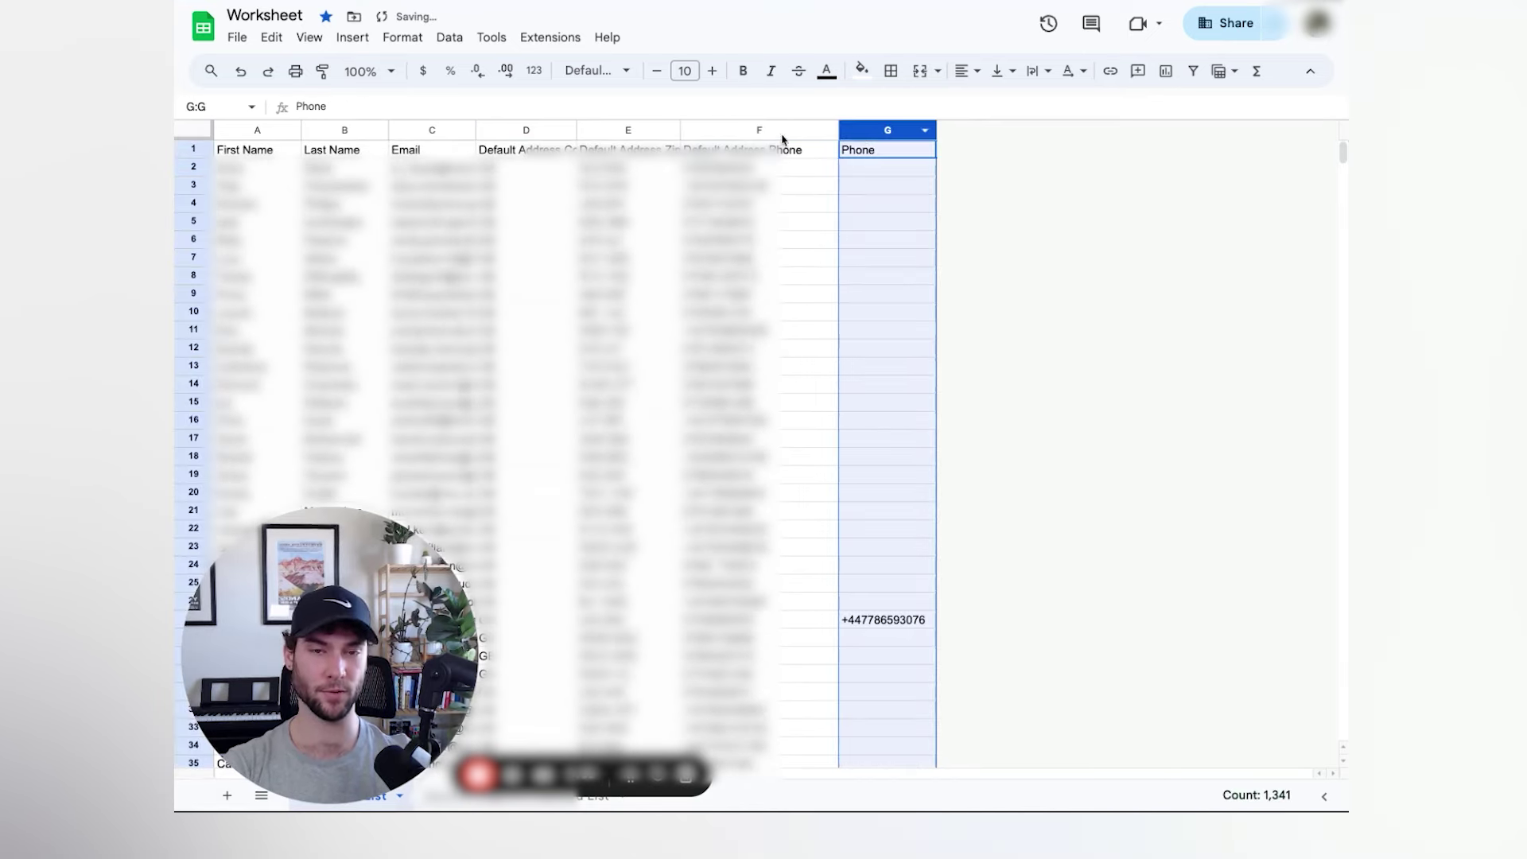
pyautogui.moveTo(725, 128); pyautogui.dragTo(863, 131)
pyautogui.click(863, 186)
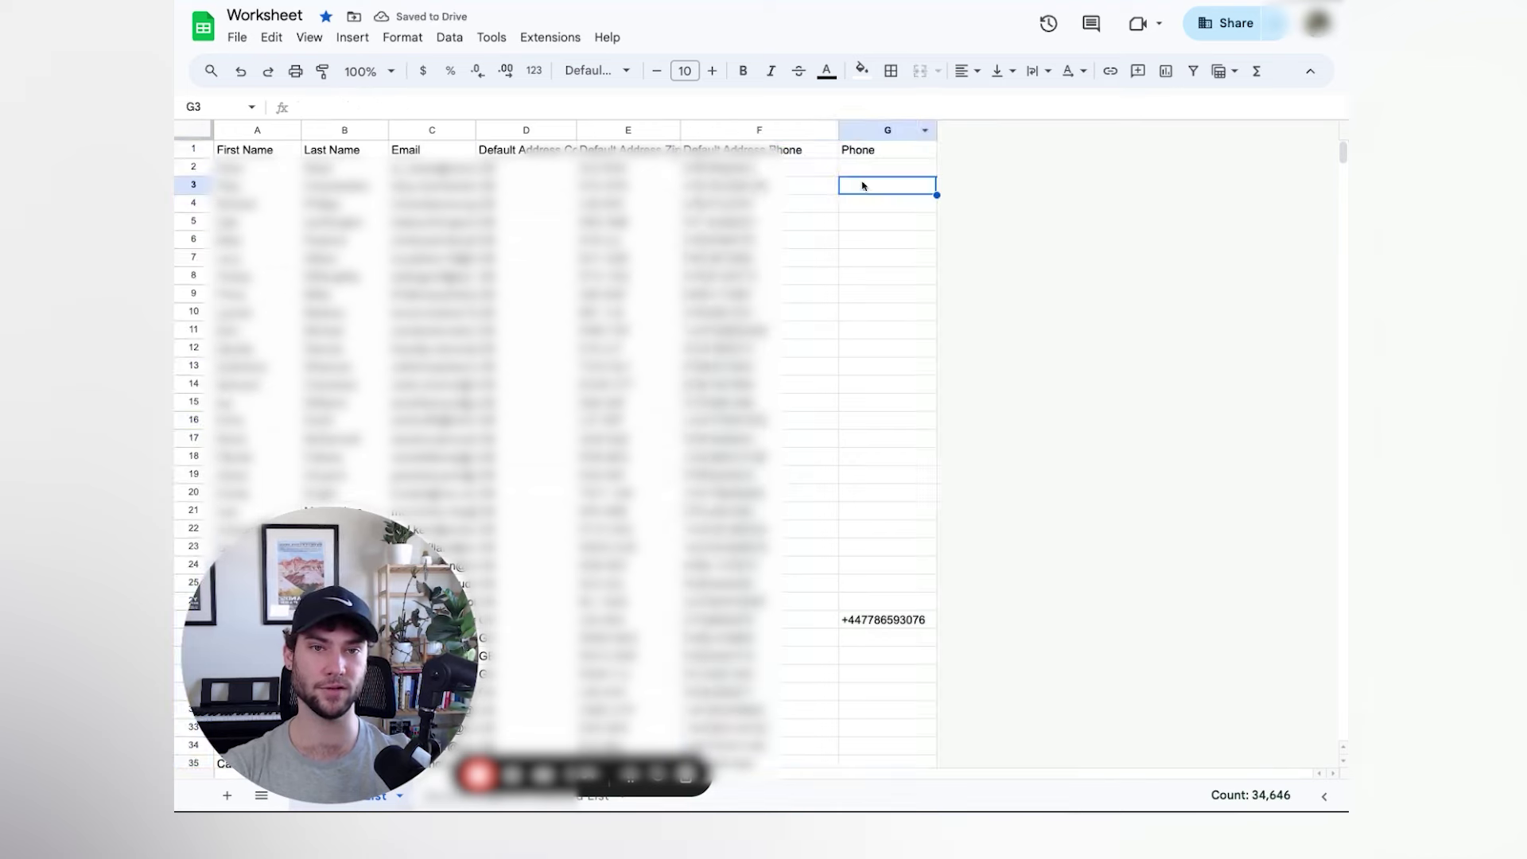
pyautogui.click(859, 130)
pyautogui.rightClick(859, 130)
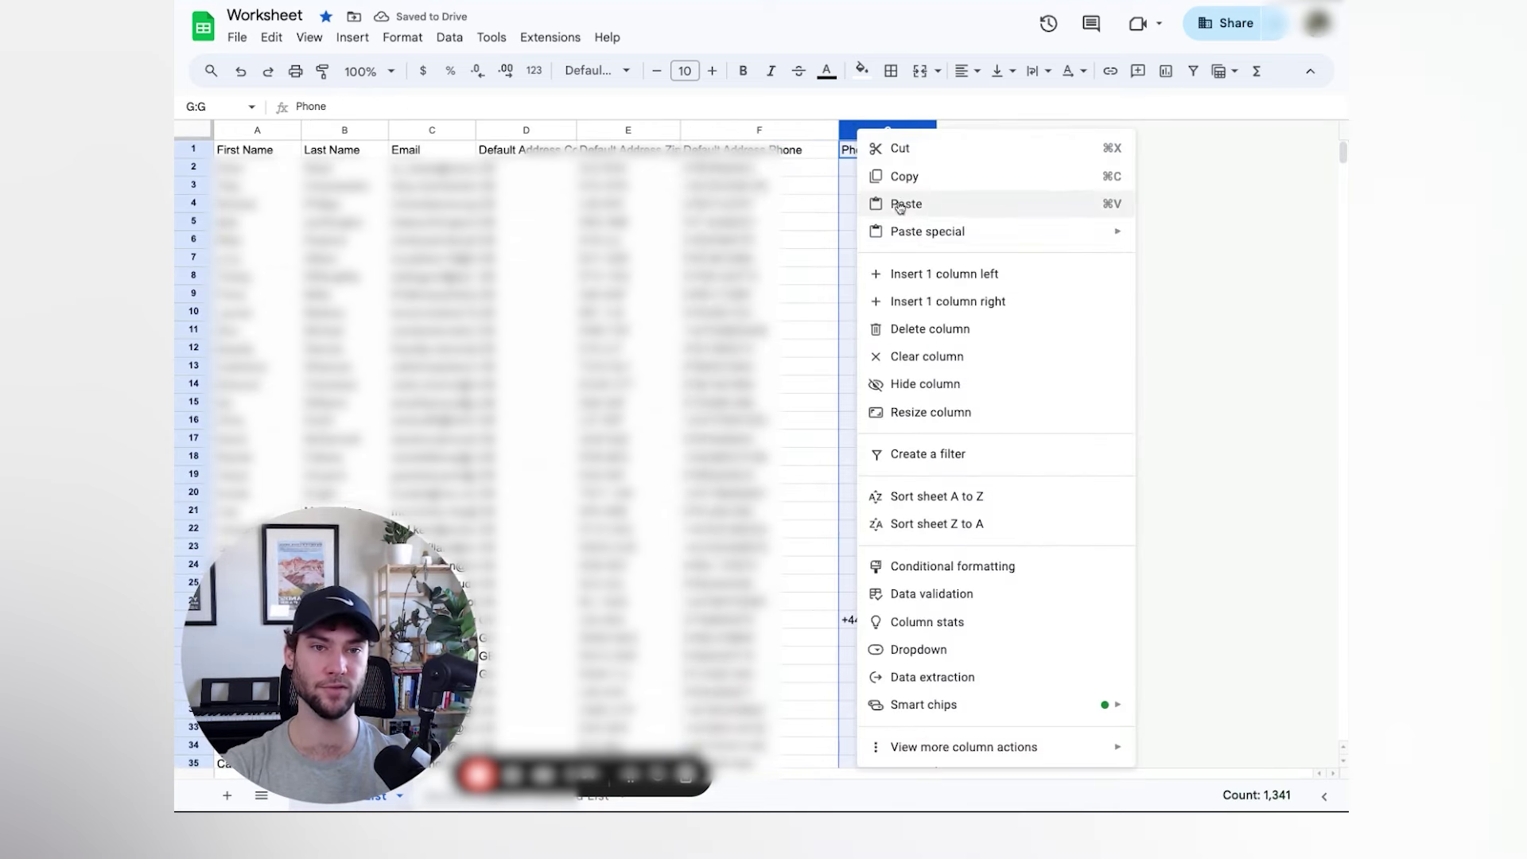
pyautogui.click(925, 328)
pyautogui.click(943, 234)
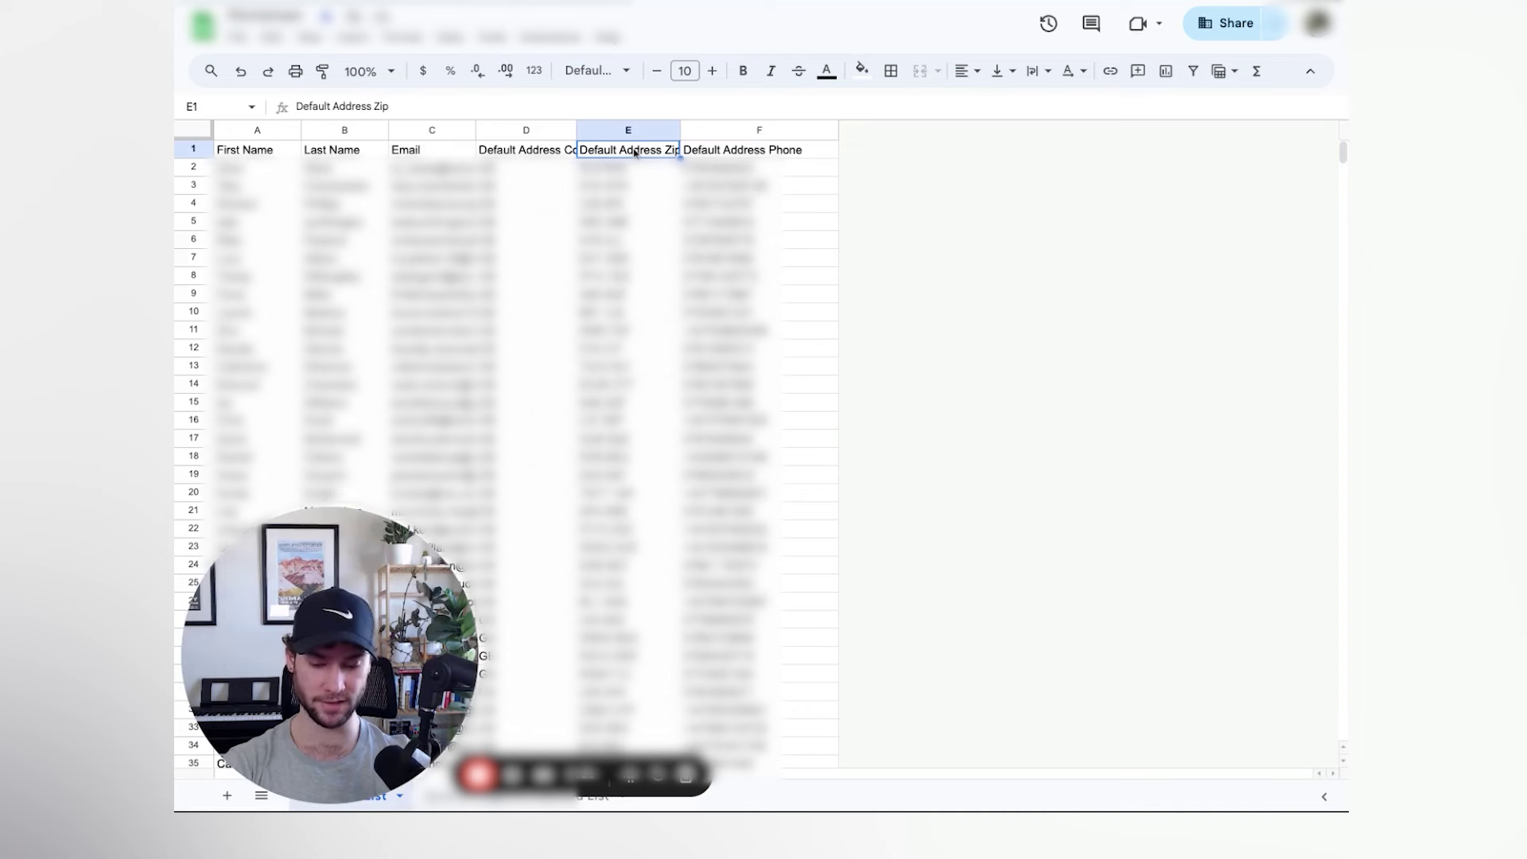
# - Rename the address headers to Zip, Country and Phone
pyautogui.write('Zip')
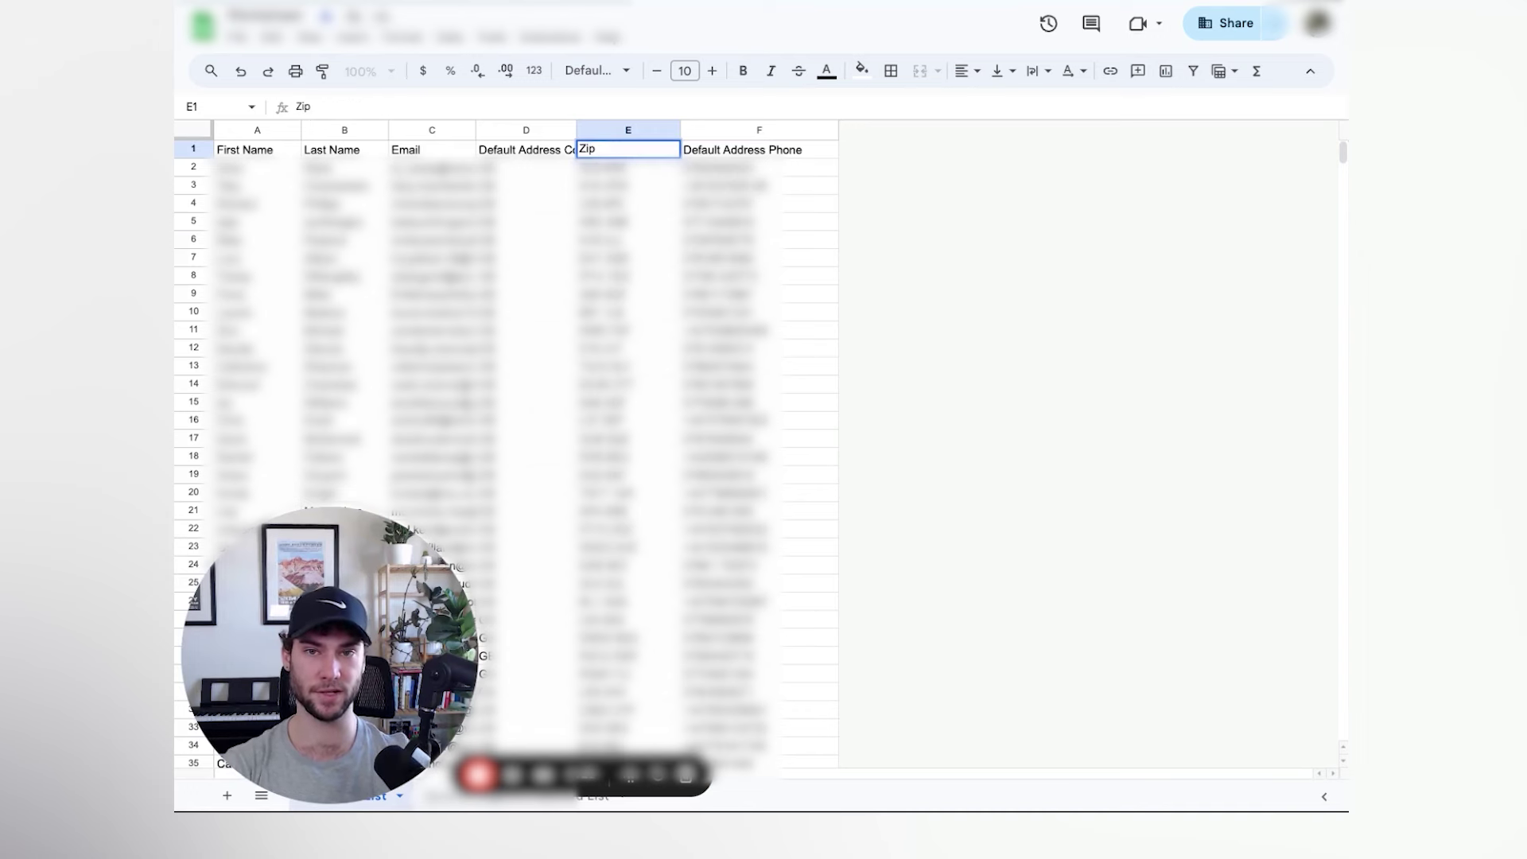
pyautogui.click(532, 151)
pyautogui.write('C')
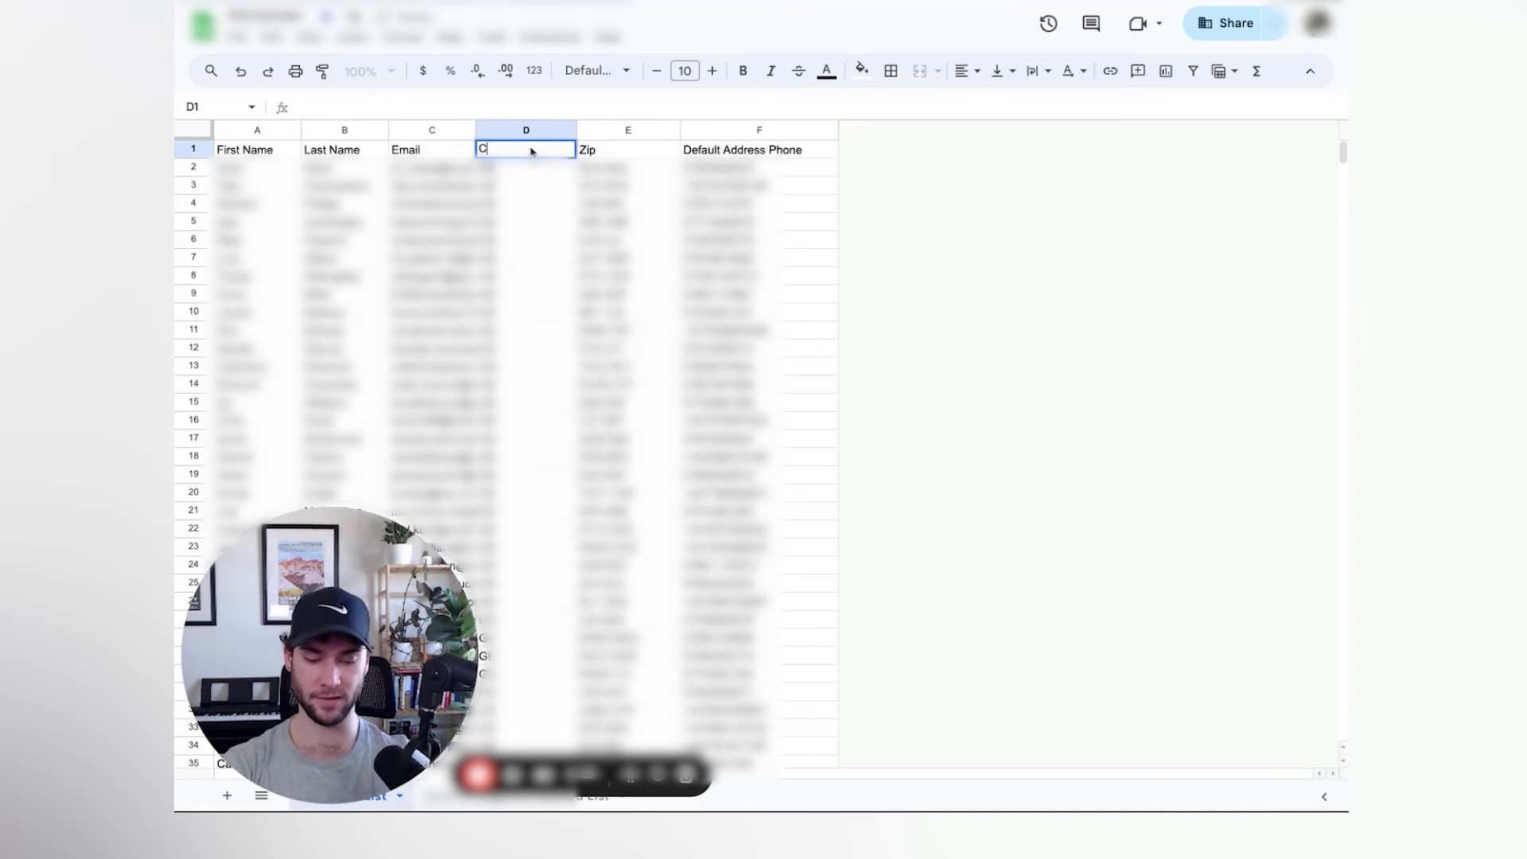
pyautogui.write('ountry')
pyautogui.press('Return')
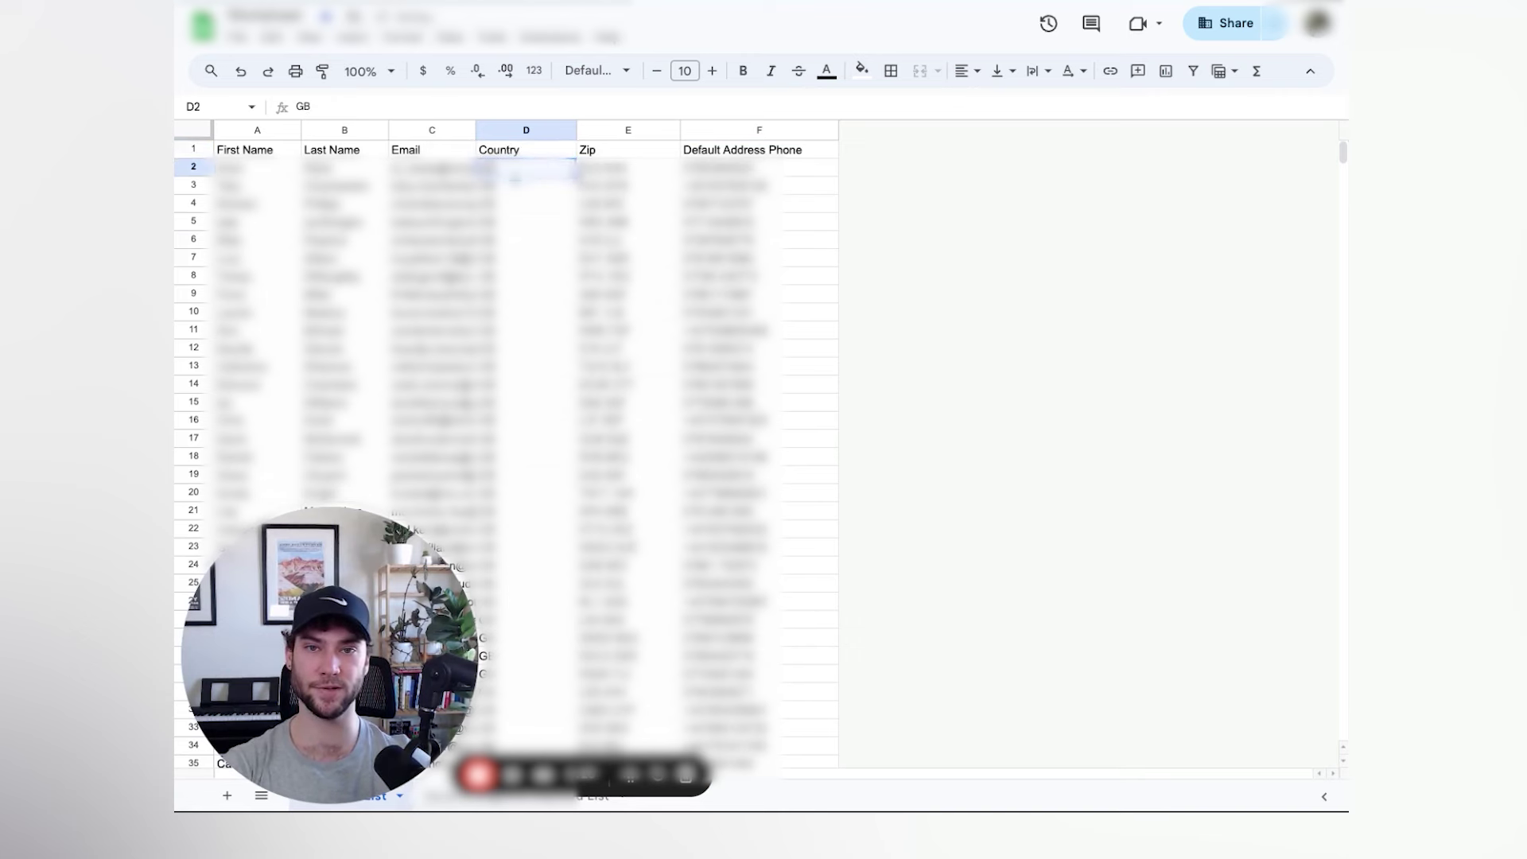
pyautogui.click(530, 258)
pyautogui.click(763, 155)
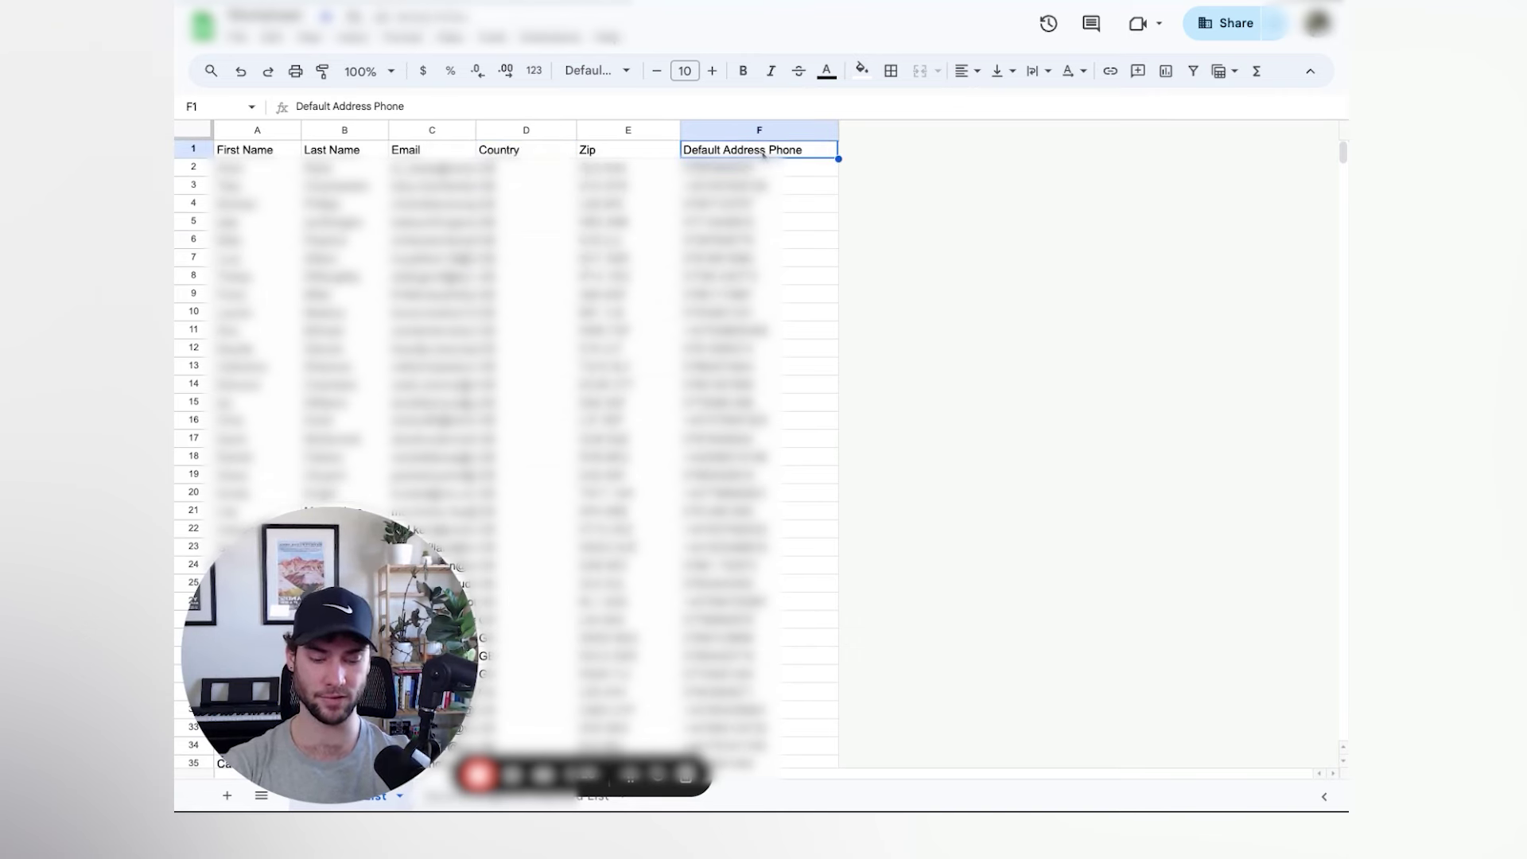
pyautogui.write('Phone')
pyautogui.press('Return')
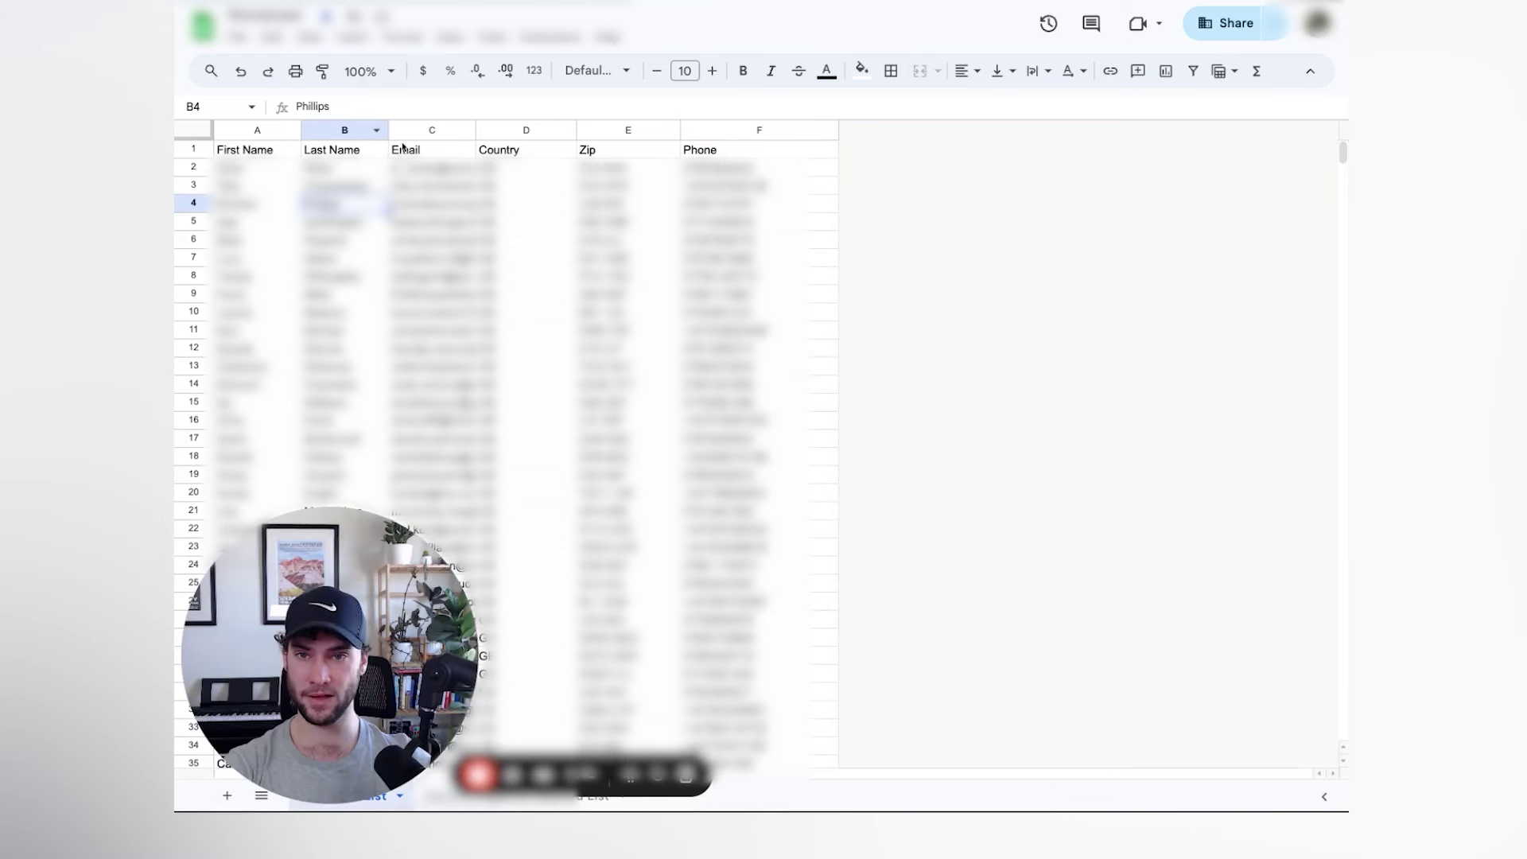
# - Move Email to column A, Phone to column B, and Zip ahead of Country
pyautogui.click(415, 128)
pyautogui.moveTo(414, 128); pyautogui.dragTo(238, 129)
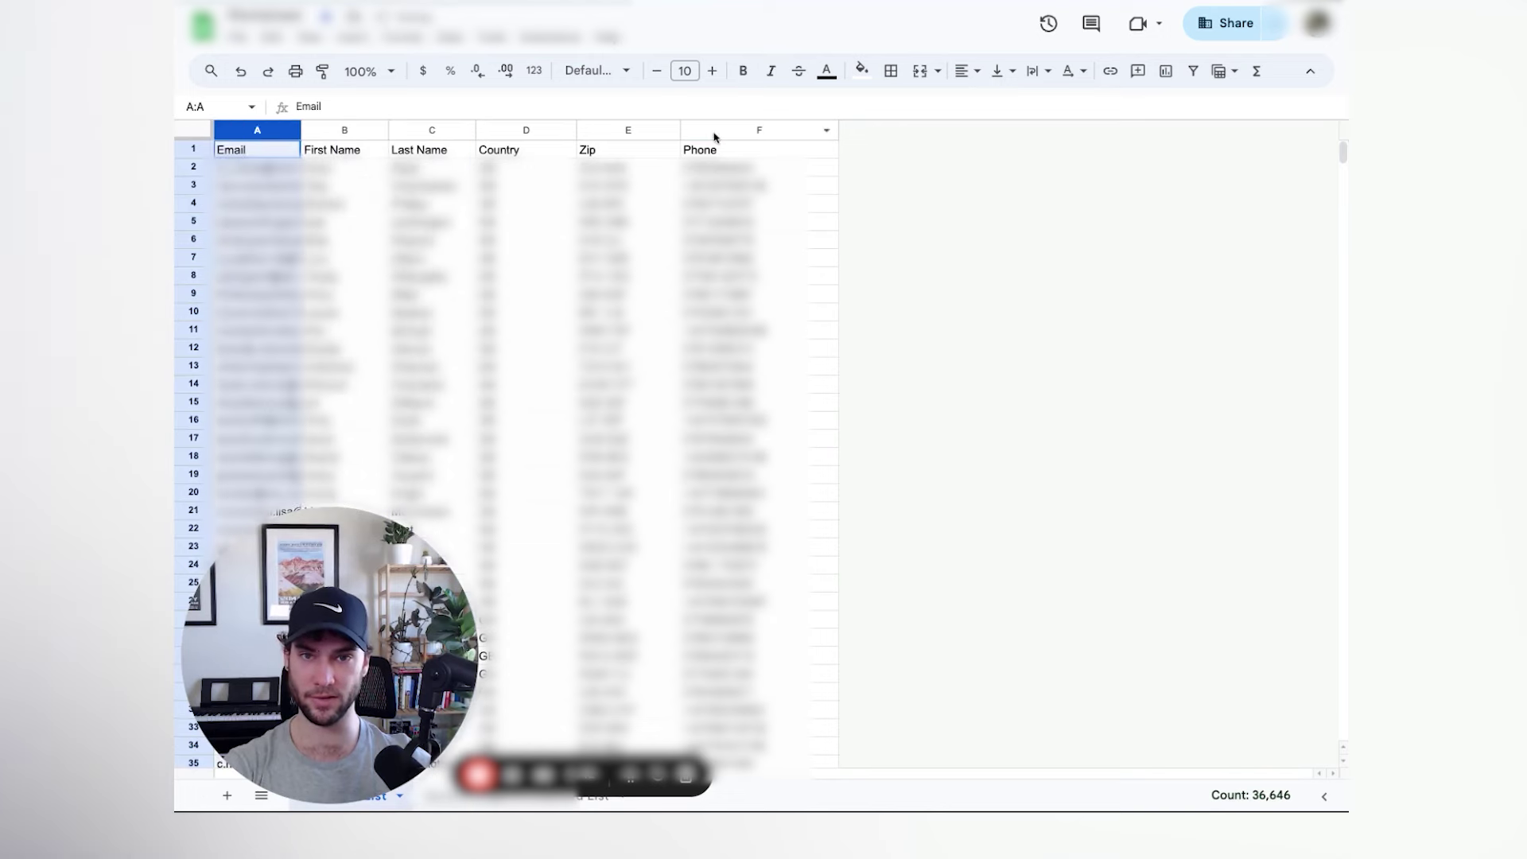
pyautogui.click(723, 129)
pyautogui.moveTo(723, 129); pyautogui.dragTo(366, 132)
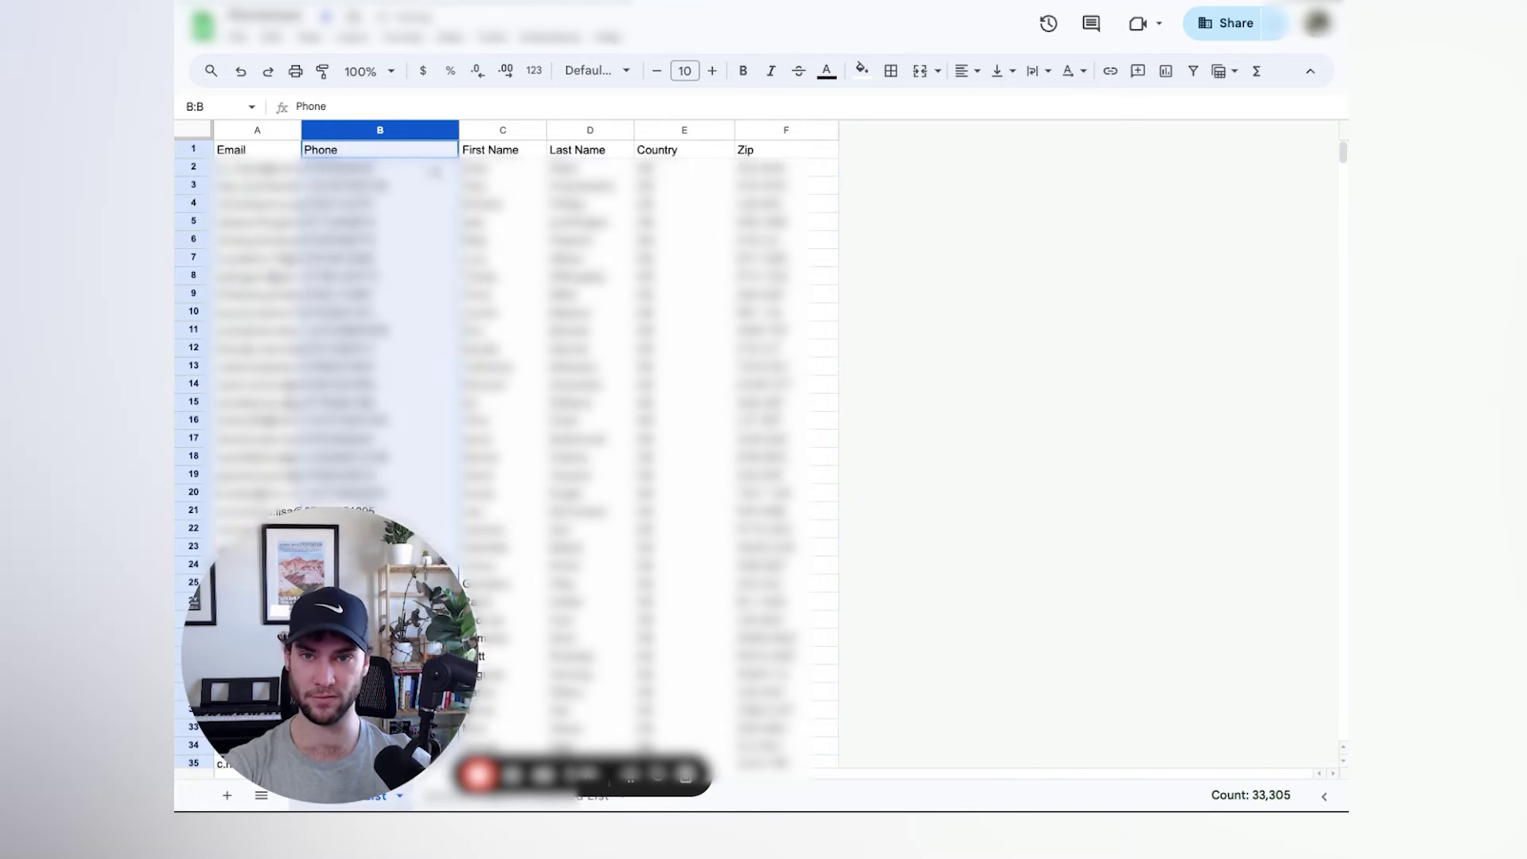
pyautogui.click(753, 129)
pyautogui.moveTo(753, 129); pyautogui.dragTo(660, 130)
pyautogui.click(827, 203)
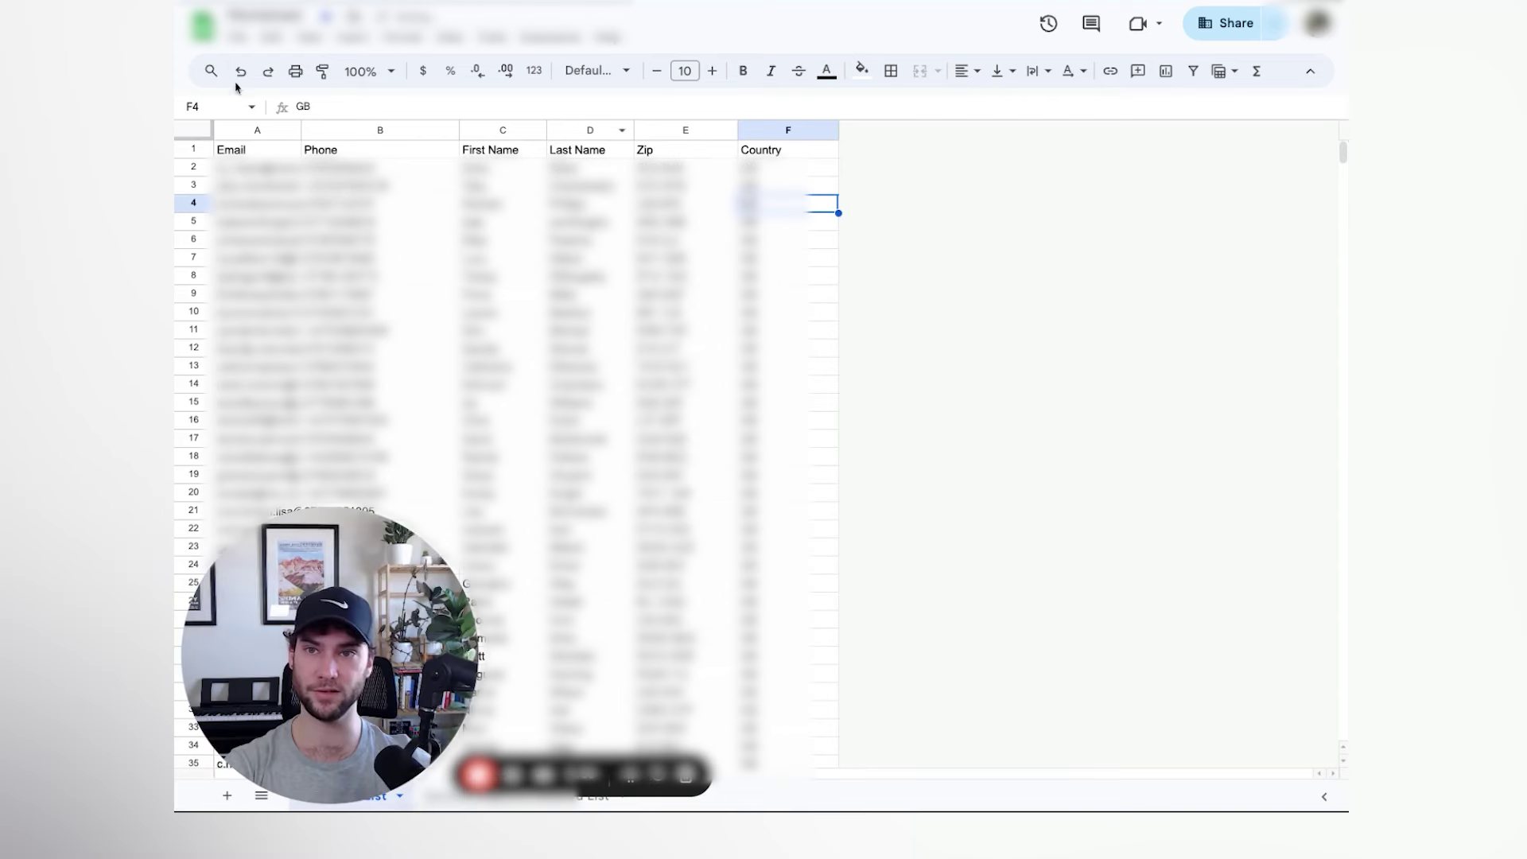
# - Export the cleaned sheet as Comma Separated Values (.csv), downloading it a second time
pyautogui.click(239, 37)
pyautogui.moveTo(388, 253)
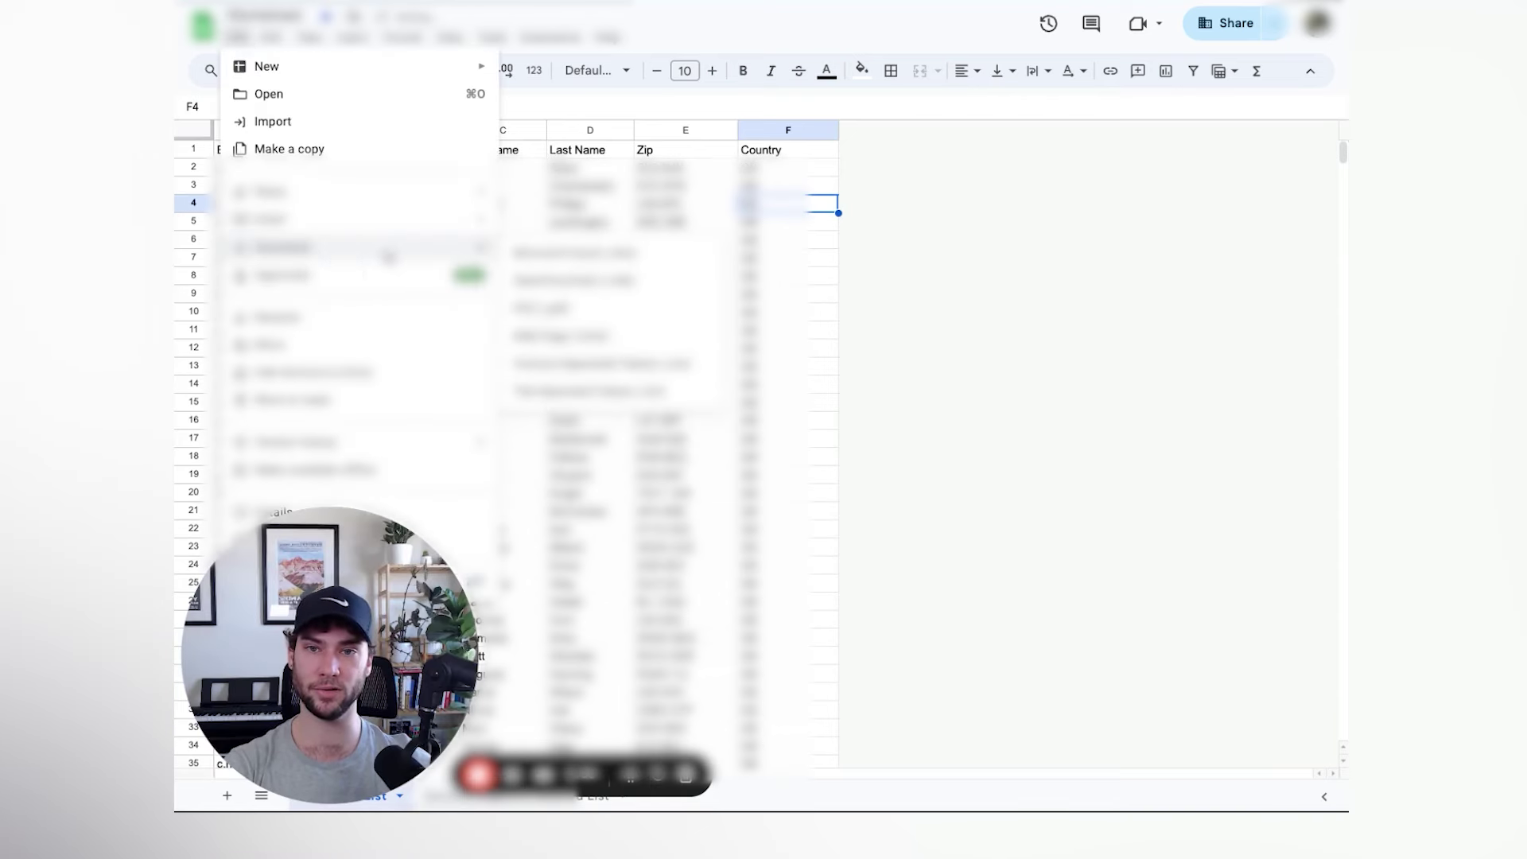
pyautogui.click(596, 364)
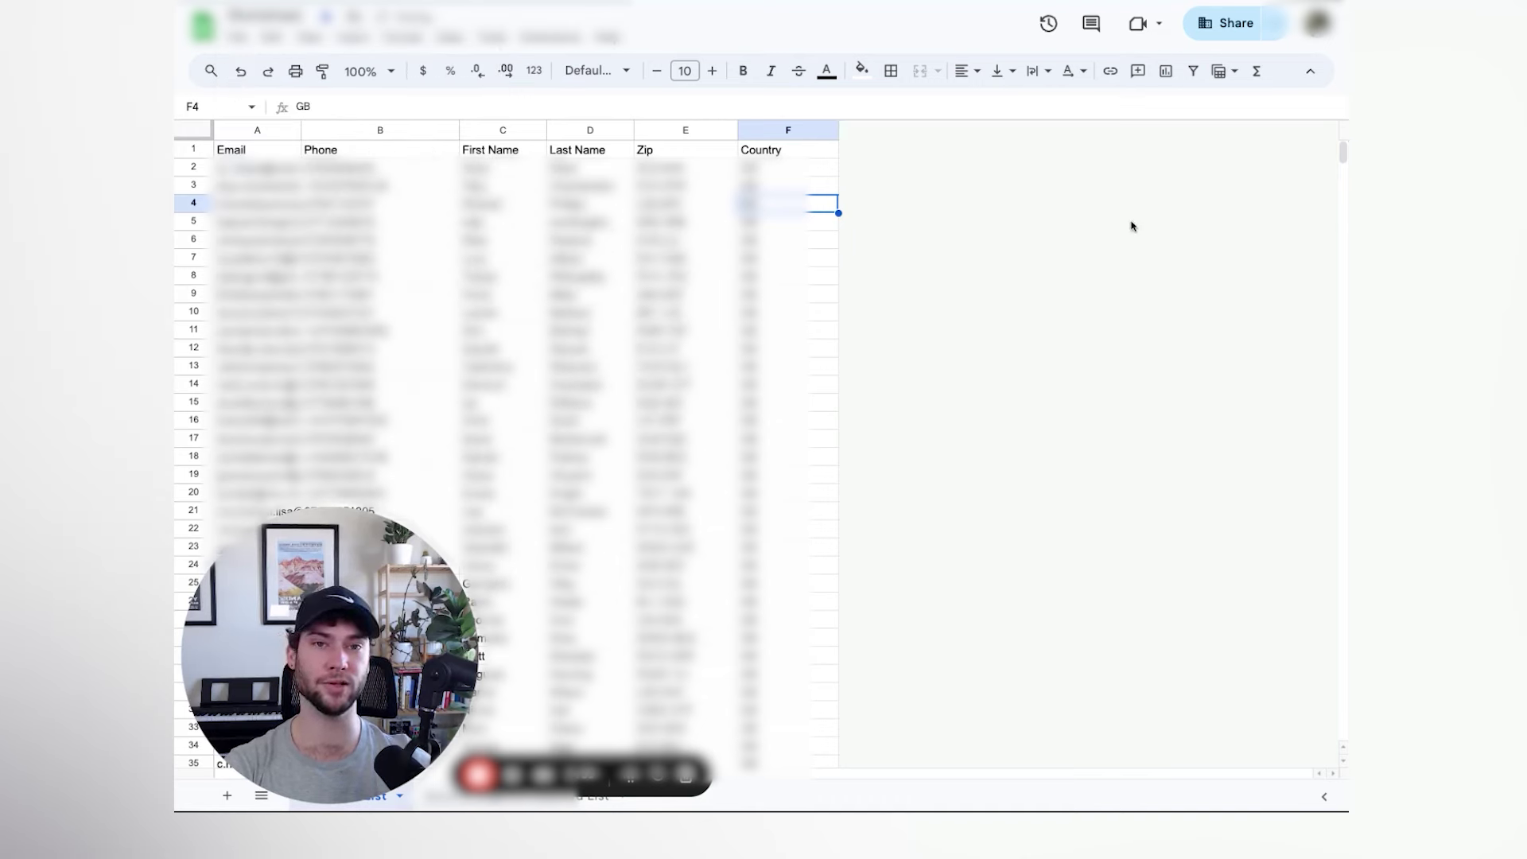
pyautogui.press('Down')
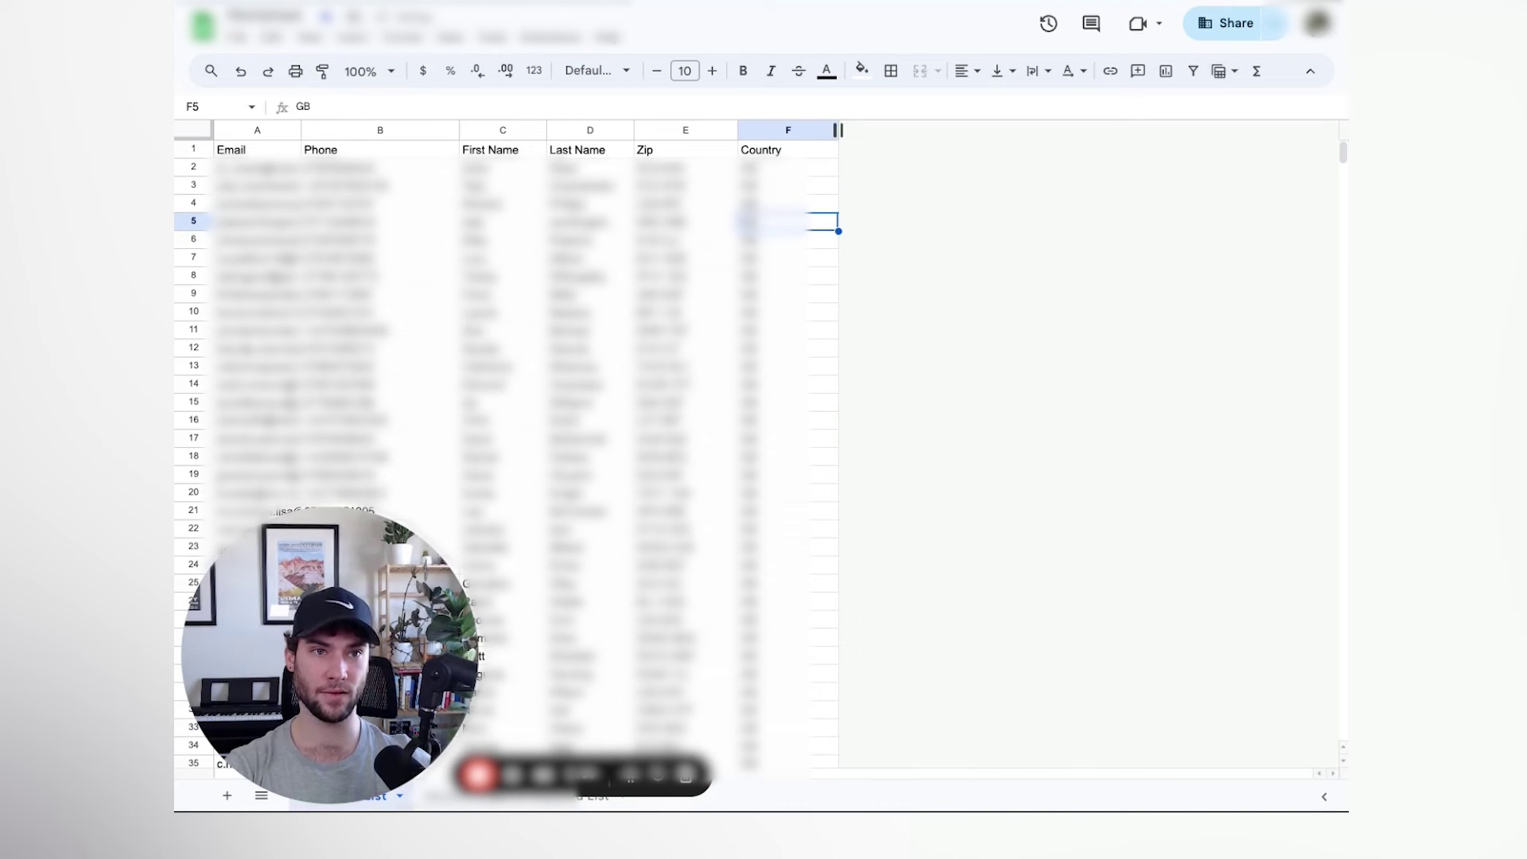
pyautogui.click(284, 184)
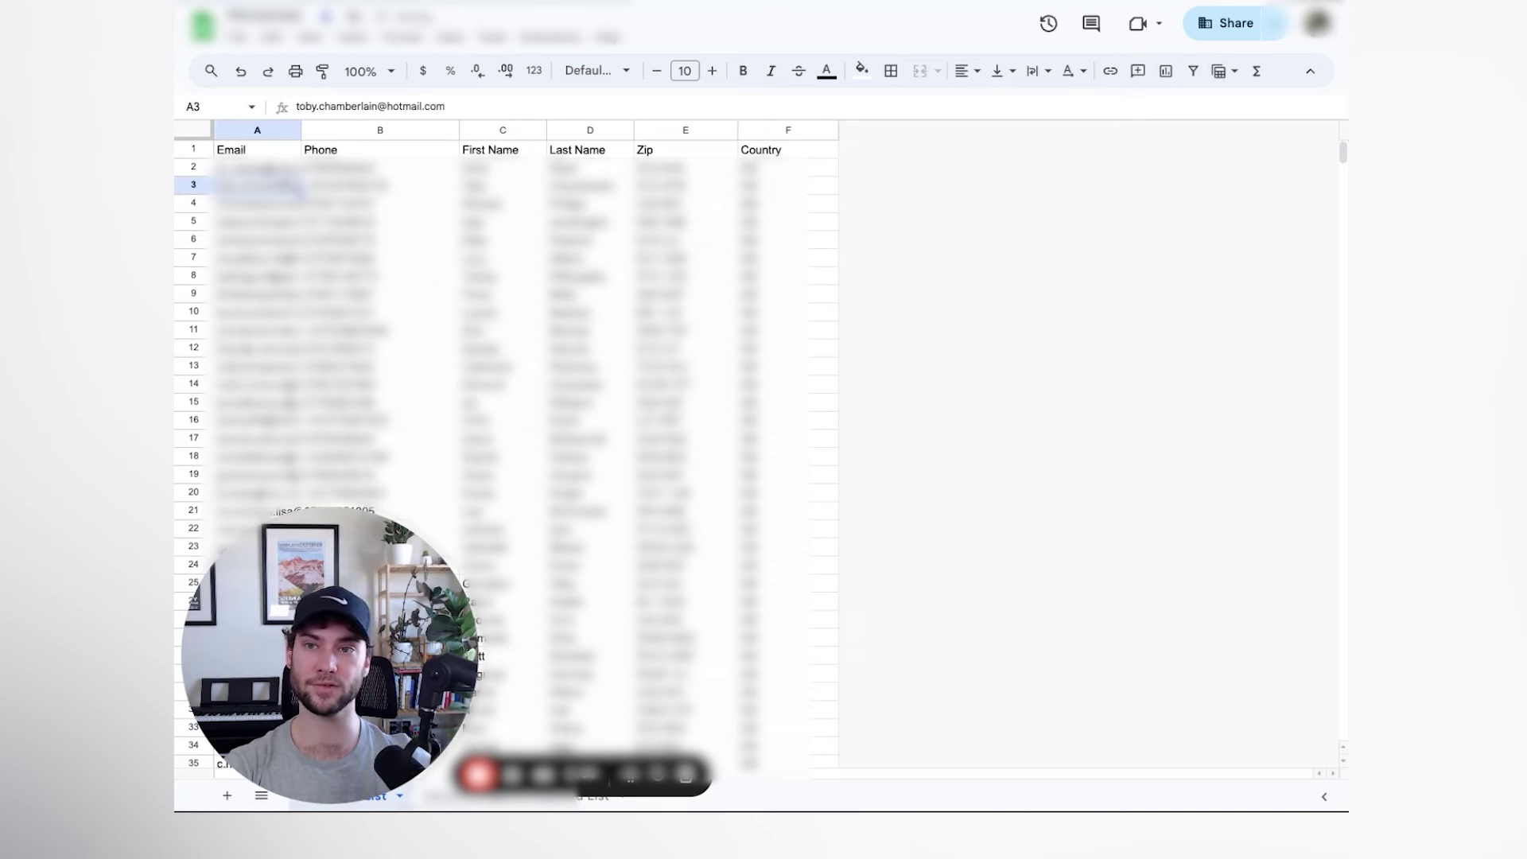
pyautogui.click(238, 38)
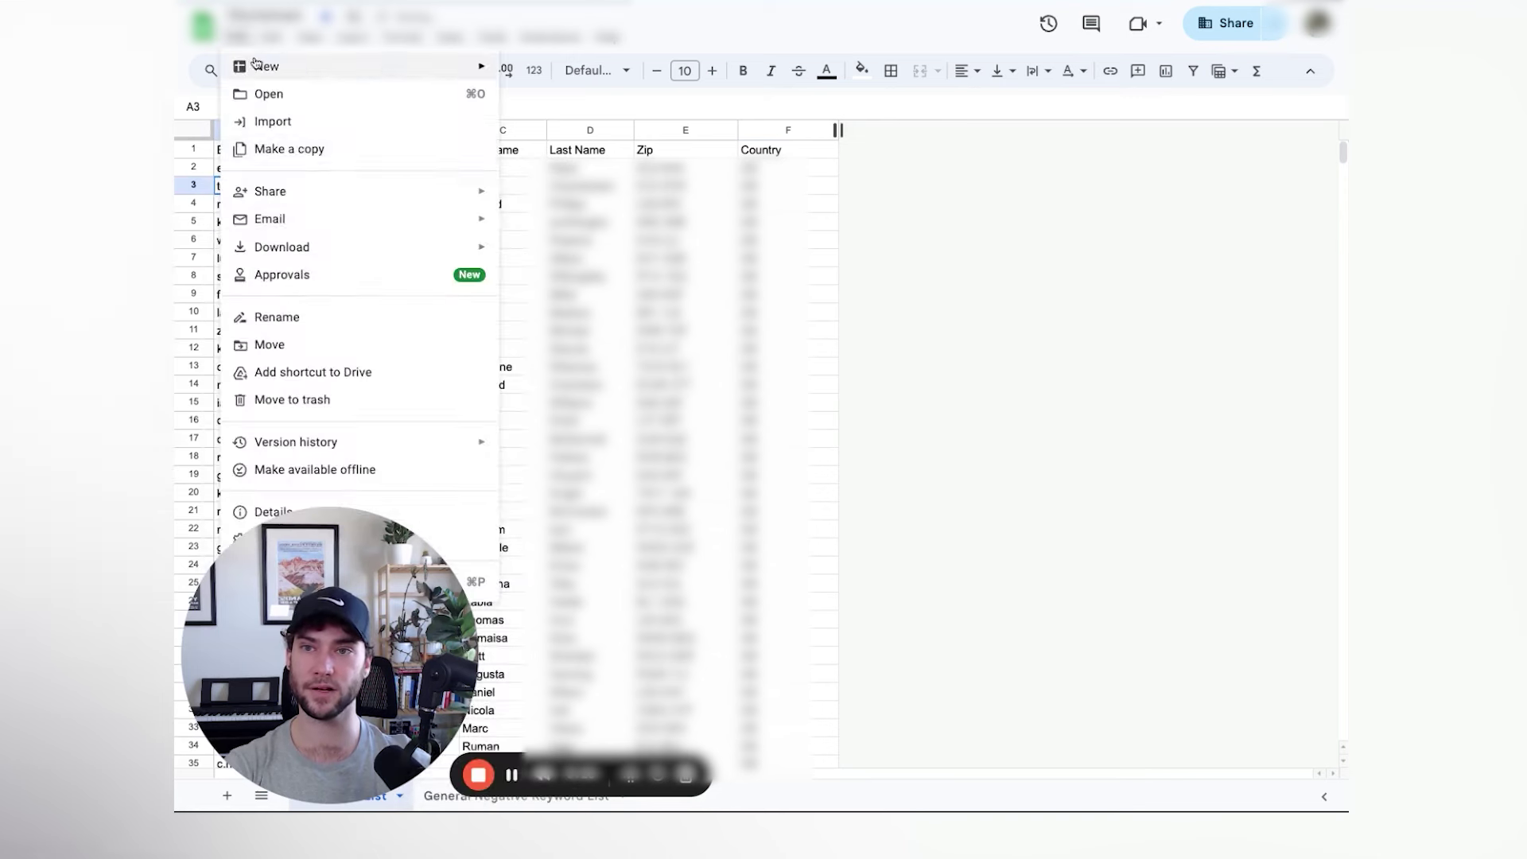
pyautogui.moveTo(319, 242)
pyautogui.click(597, 361)
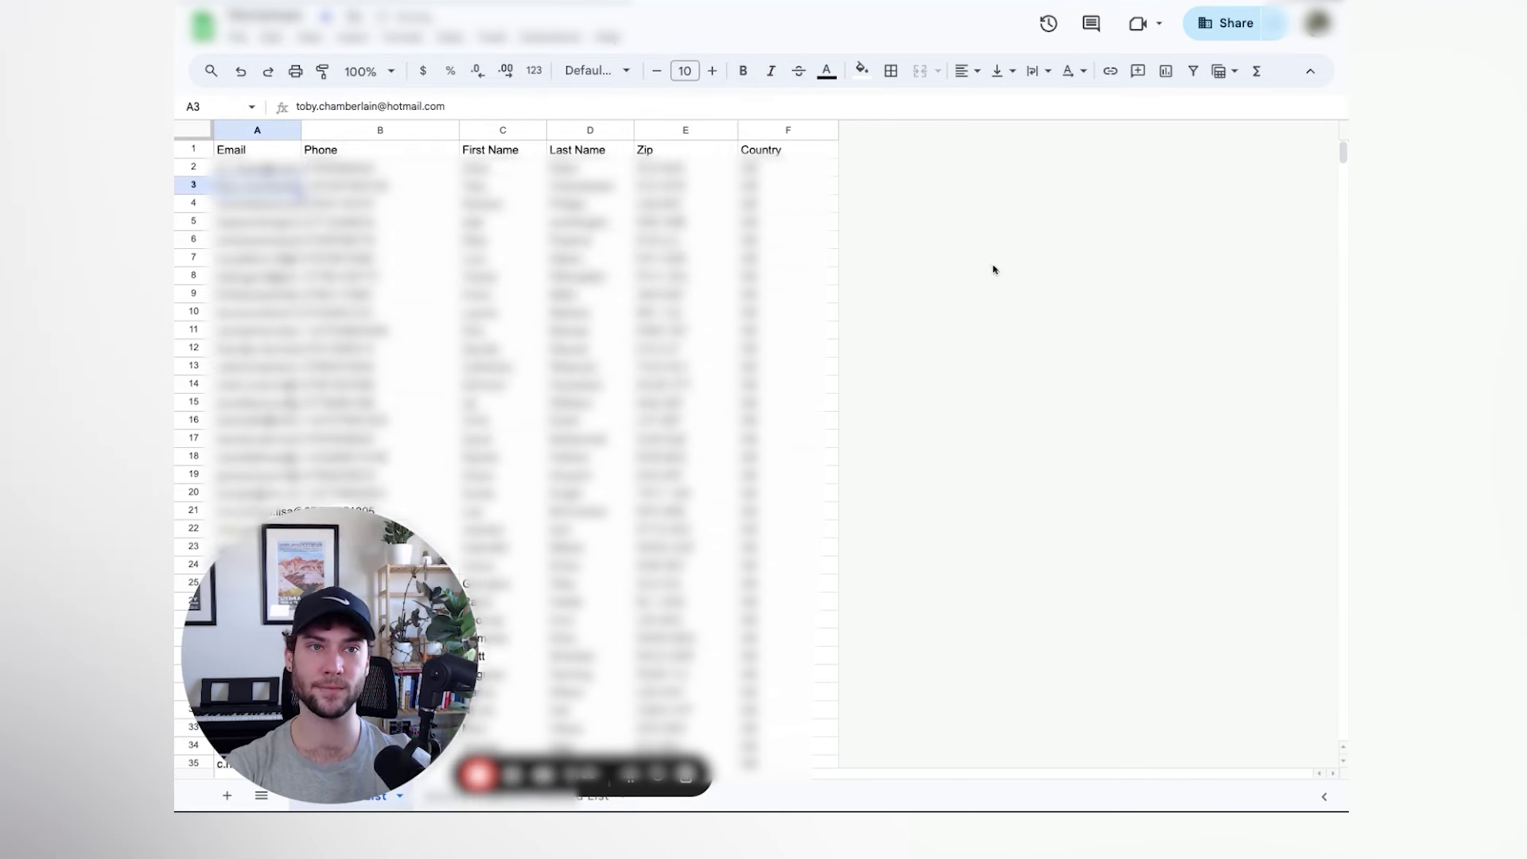
pyautogui.click(834, 257)
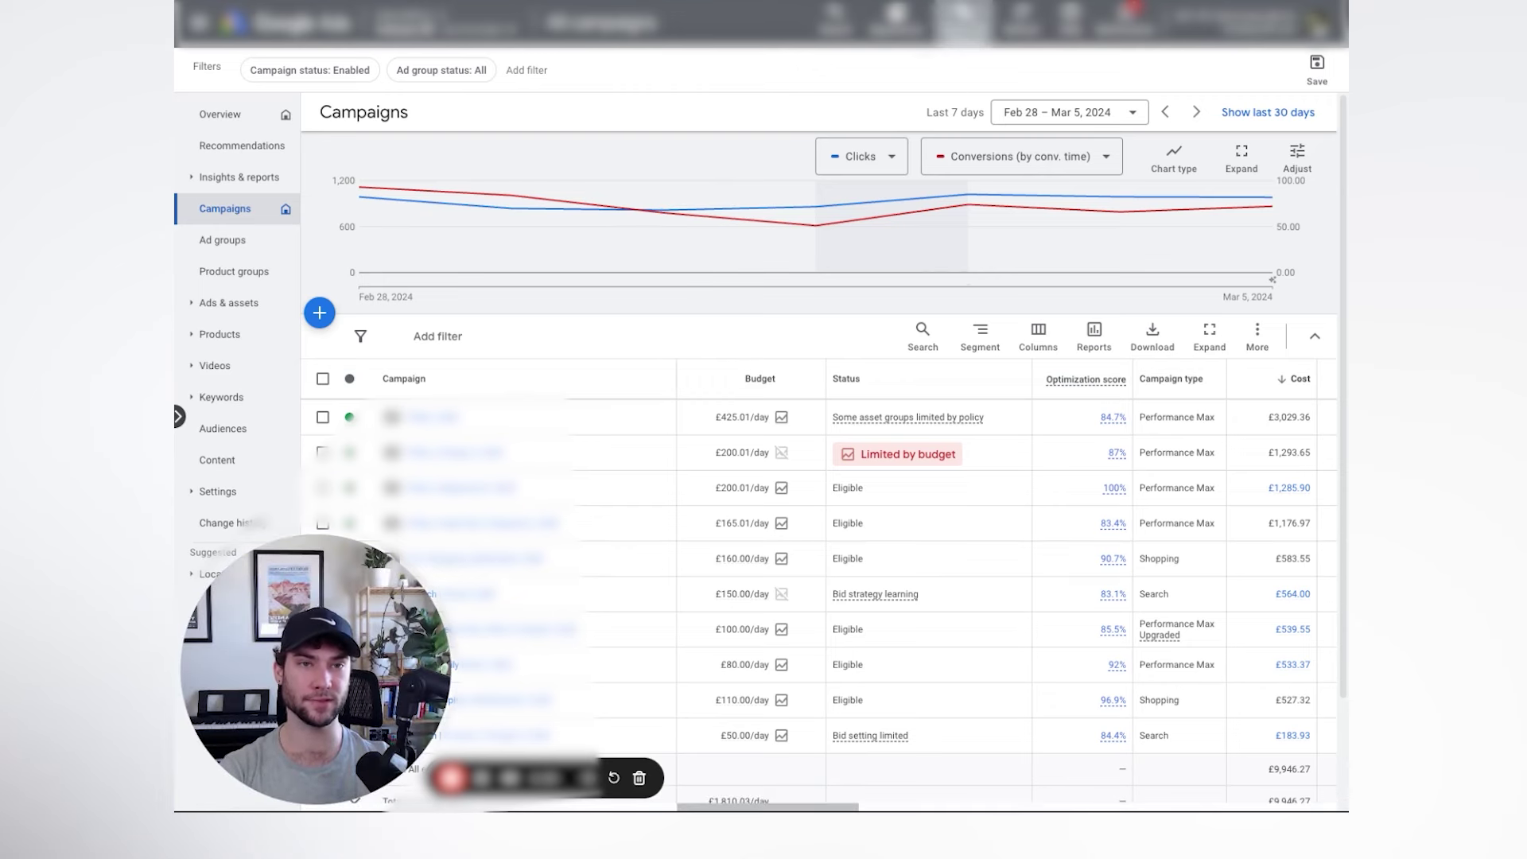
# - Go to the audience manager from Tools and settings
pyautogui.click(962, 24)
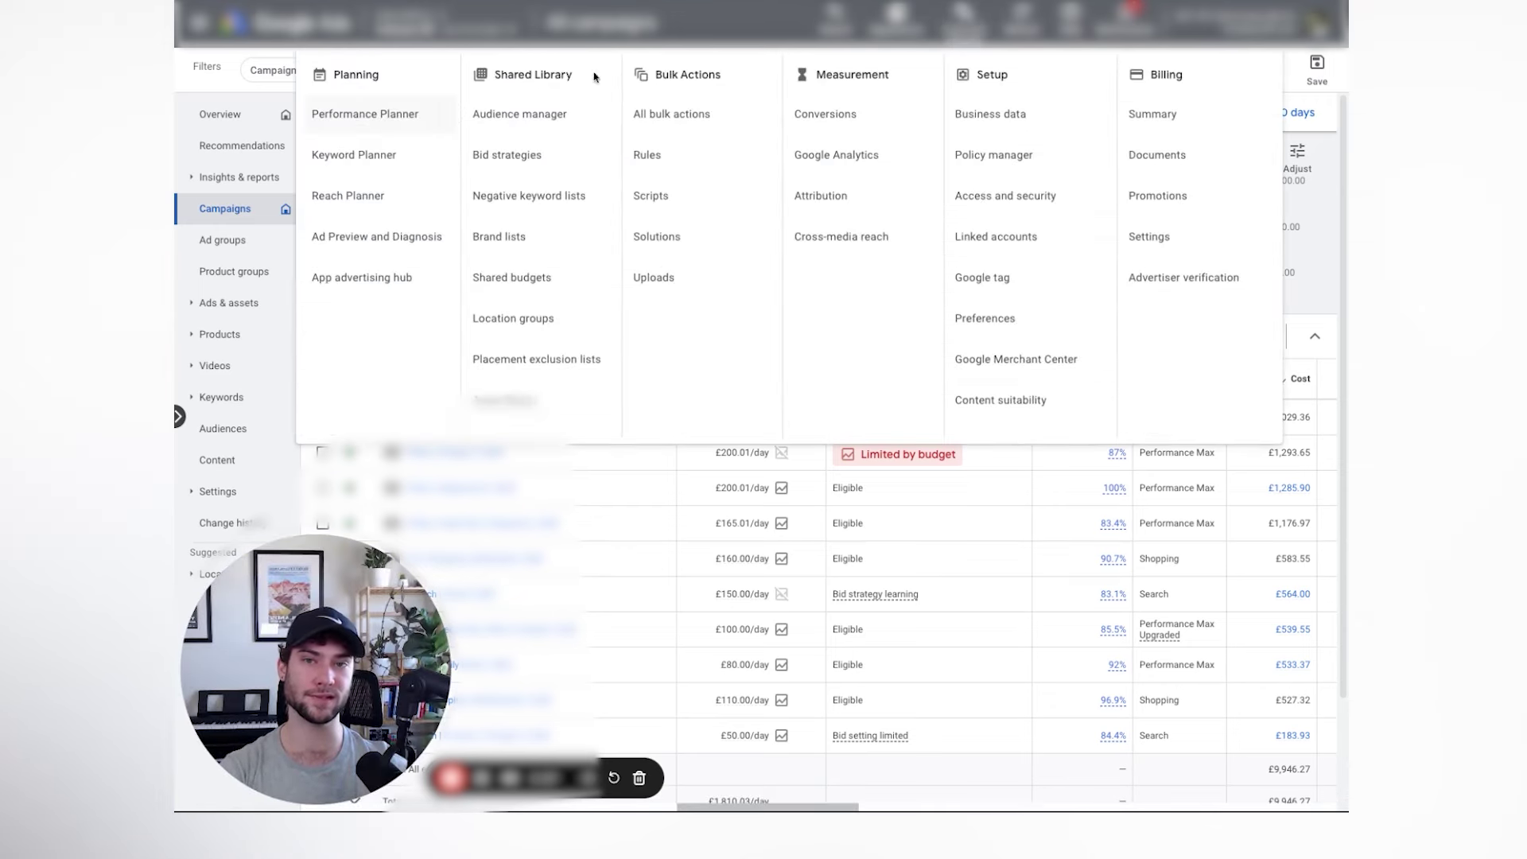
pyautogui.click(494, 119)
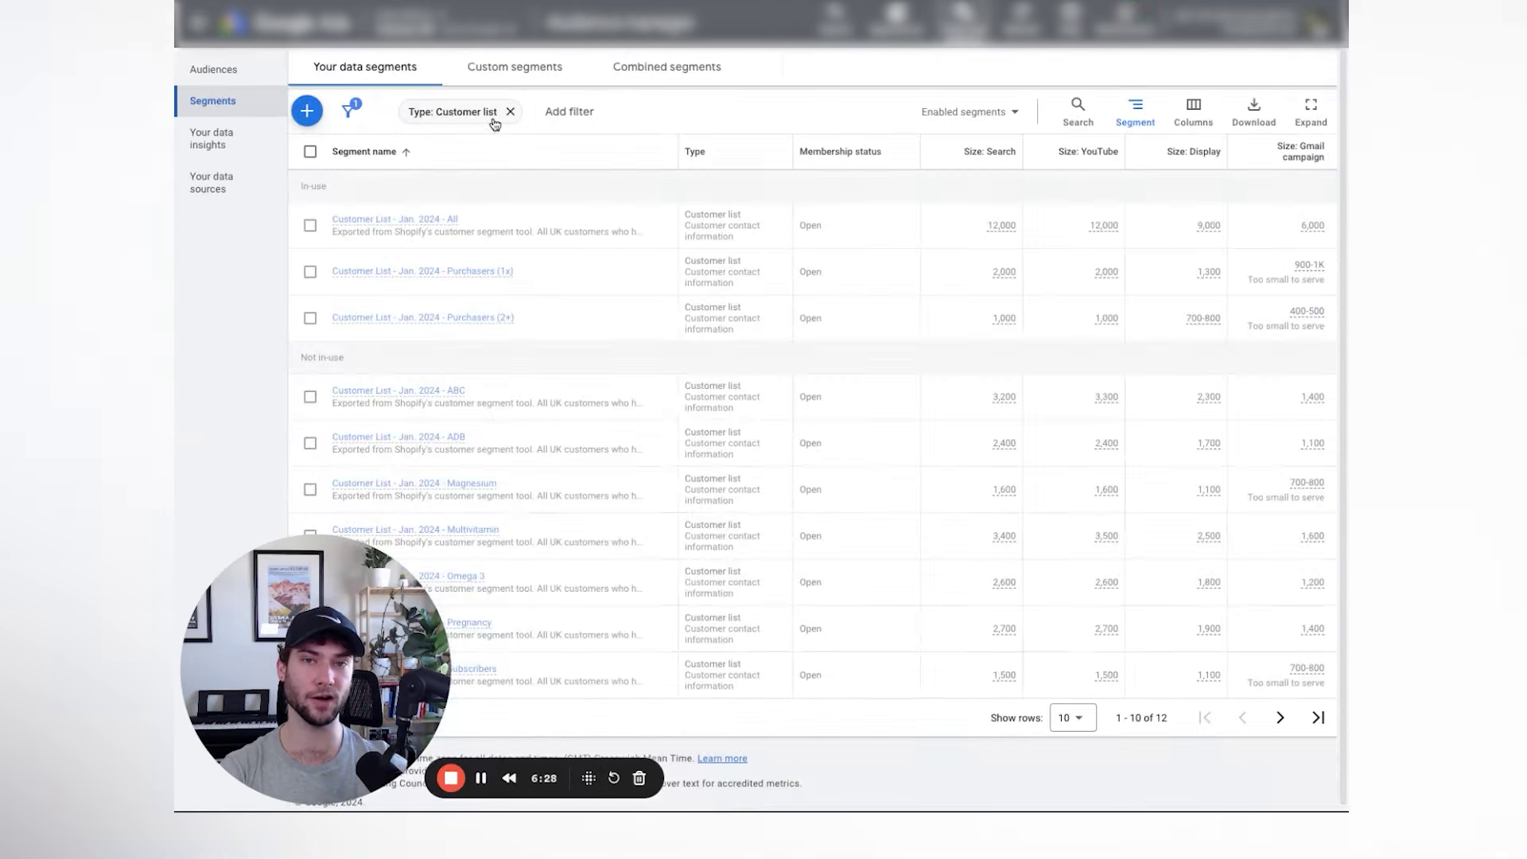
pyautogui.click(307, 113)
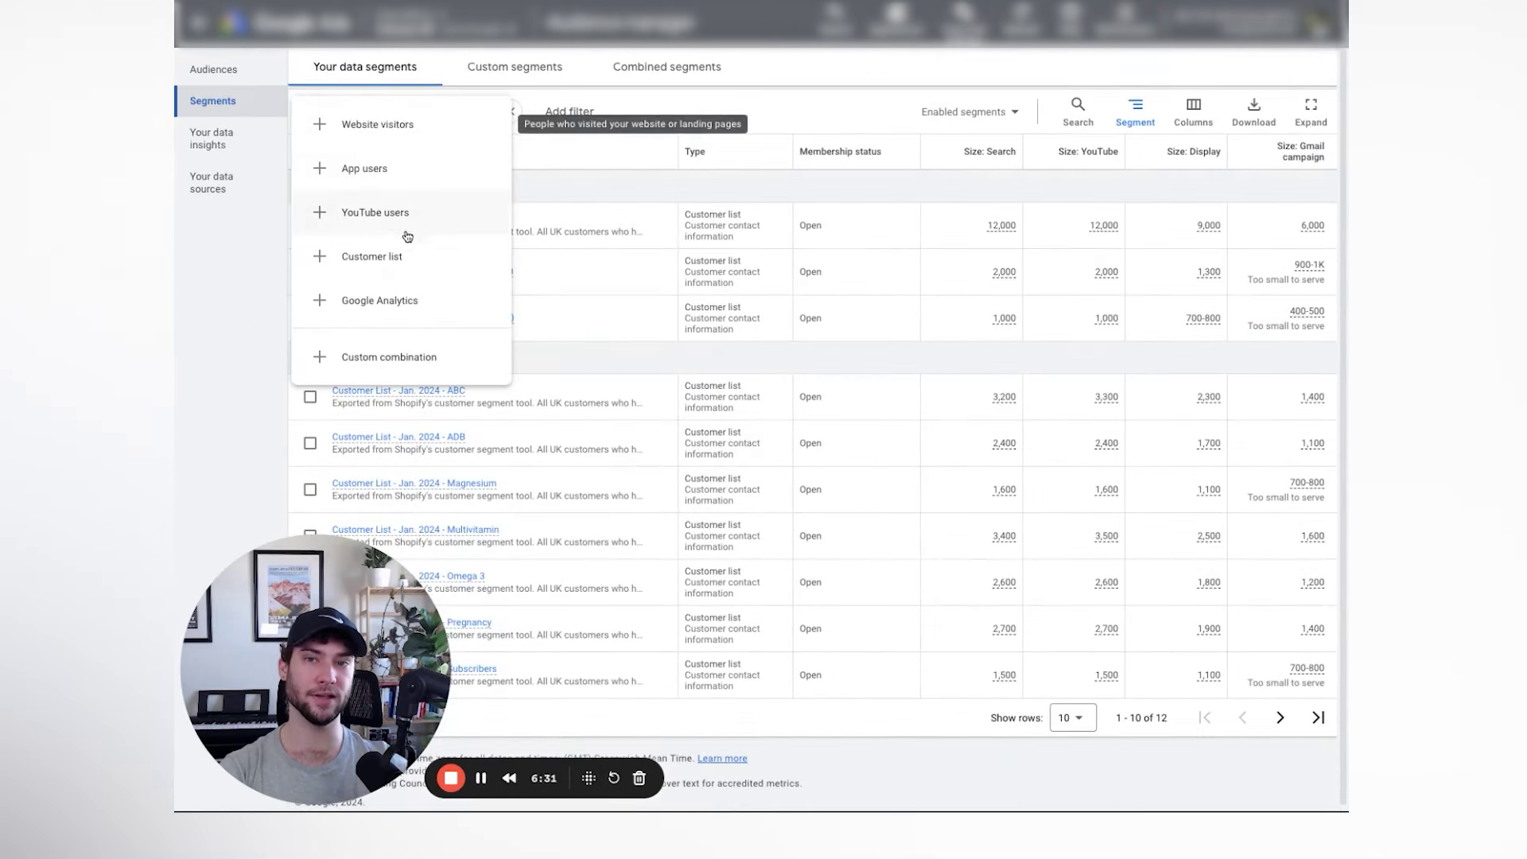
pyautogui.click(668, 118)
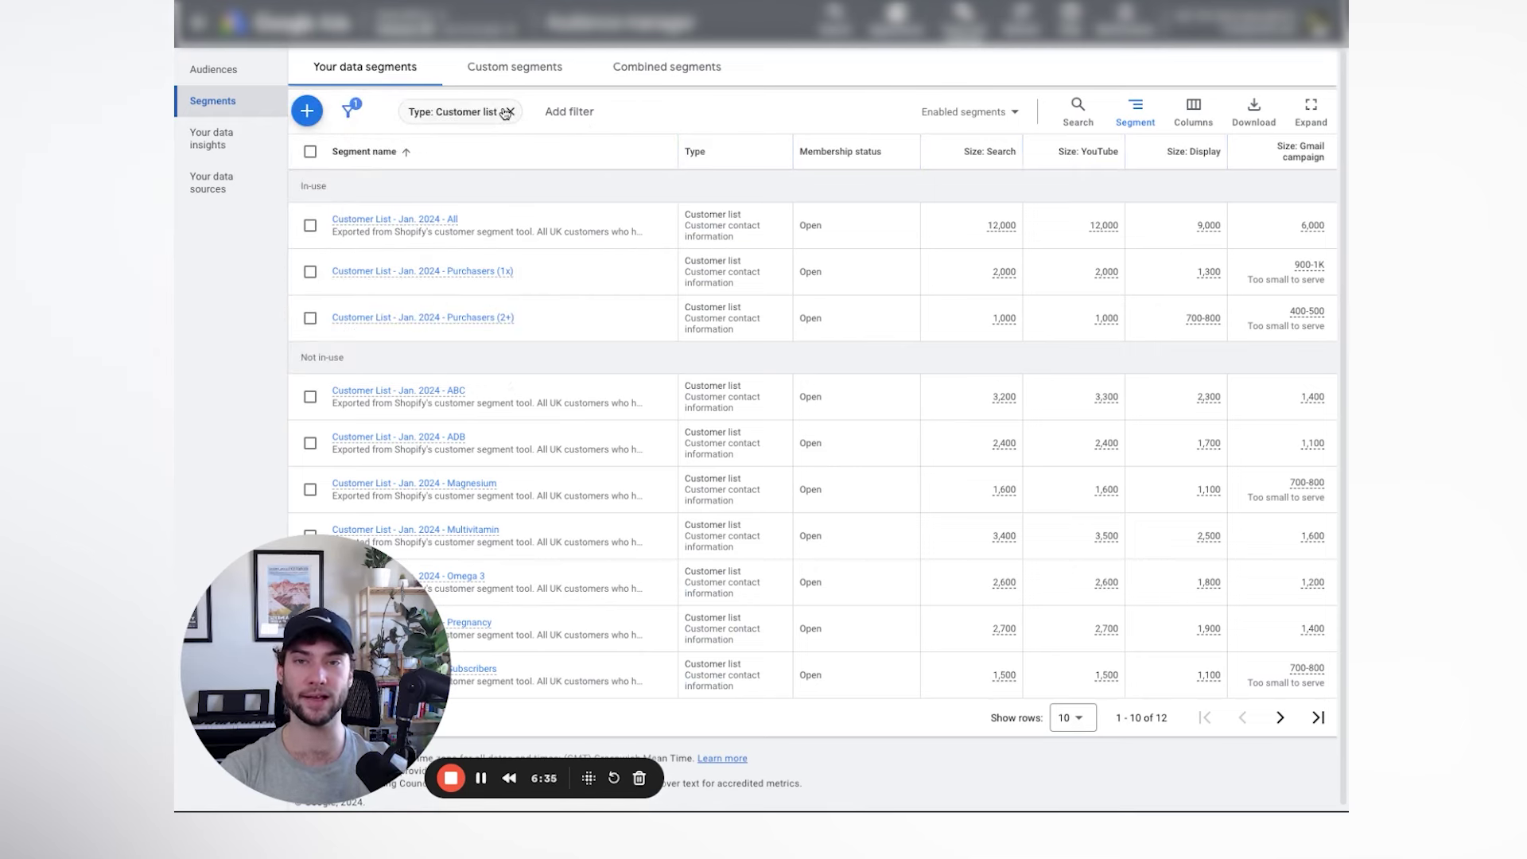
# - Filter the data segments to the Customer list type only
pyautogui.click(439, 115)
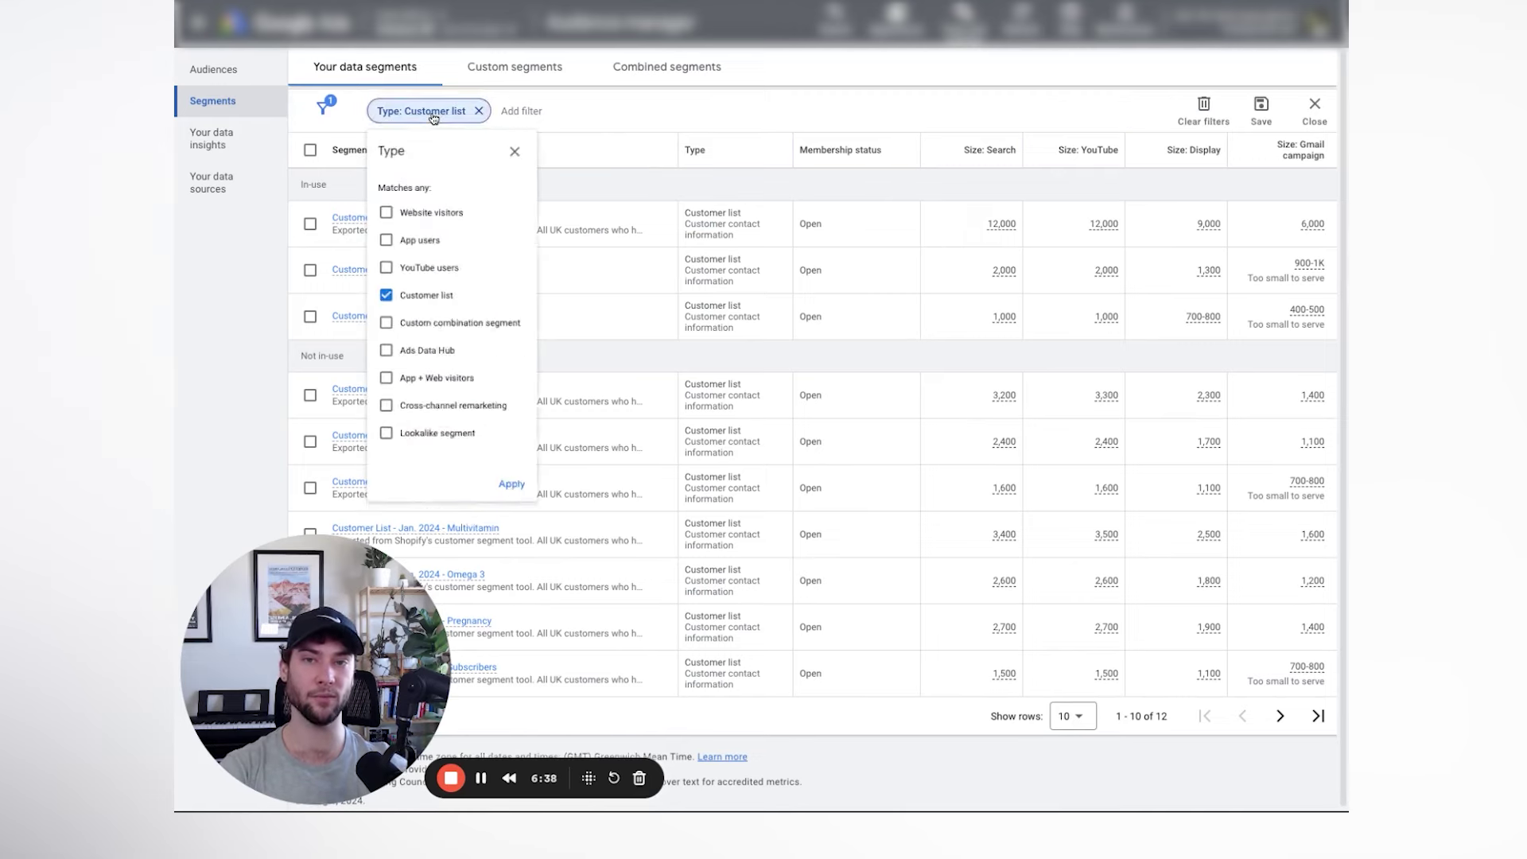
pyautogui.click(489, 114)
pyautogui.click(384, 113)
pyautogui.click(408, 209)
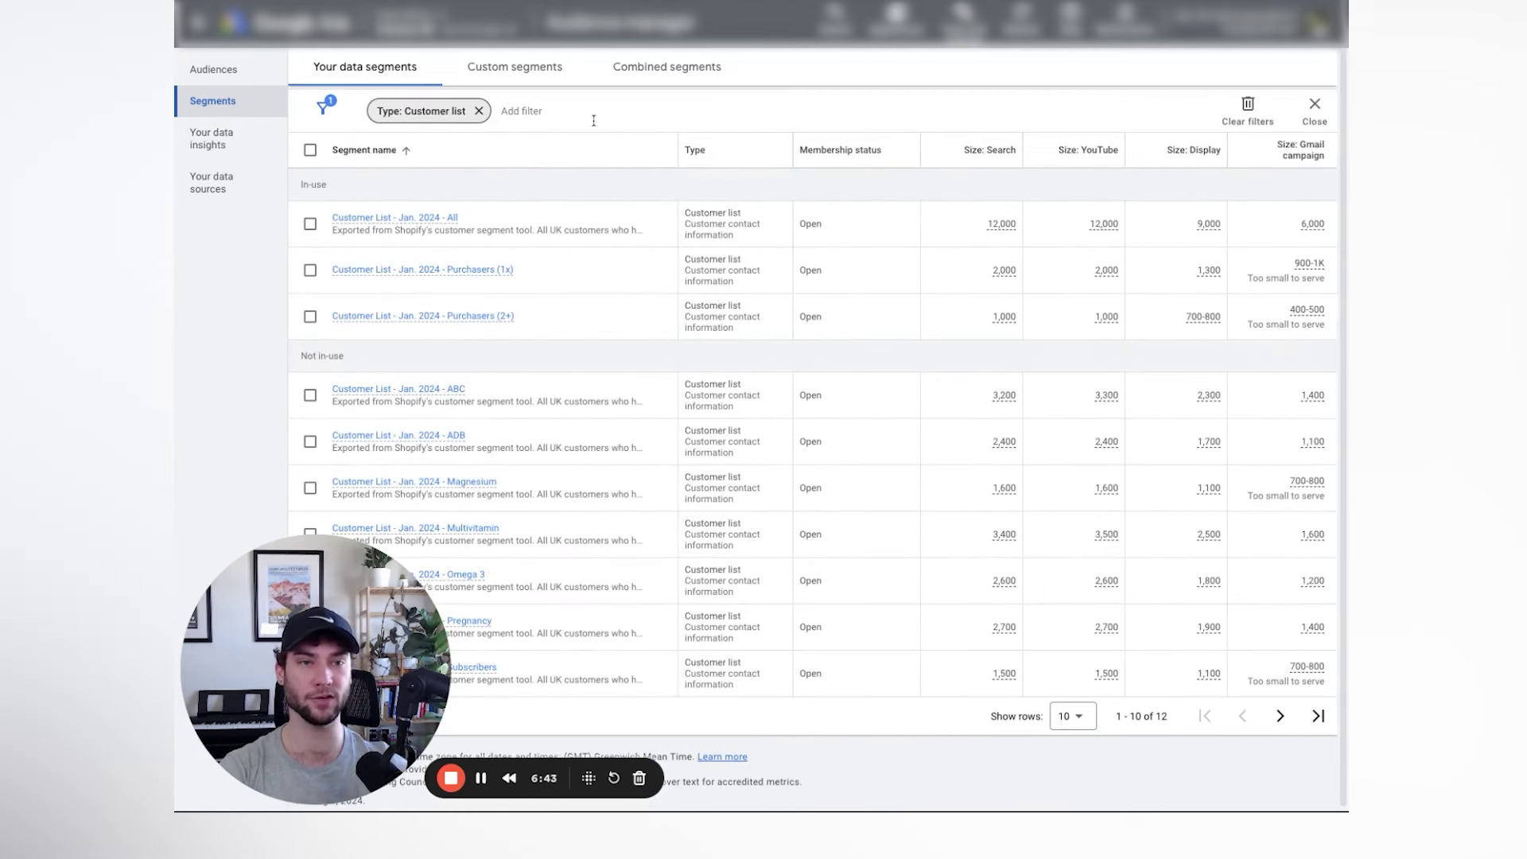
pyautogui.moveTo(401, 221)
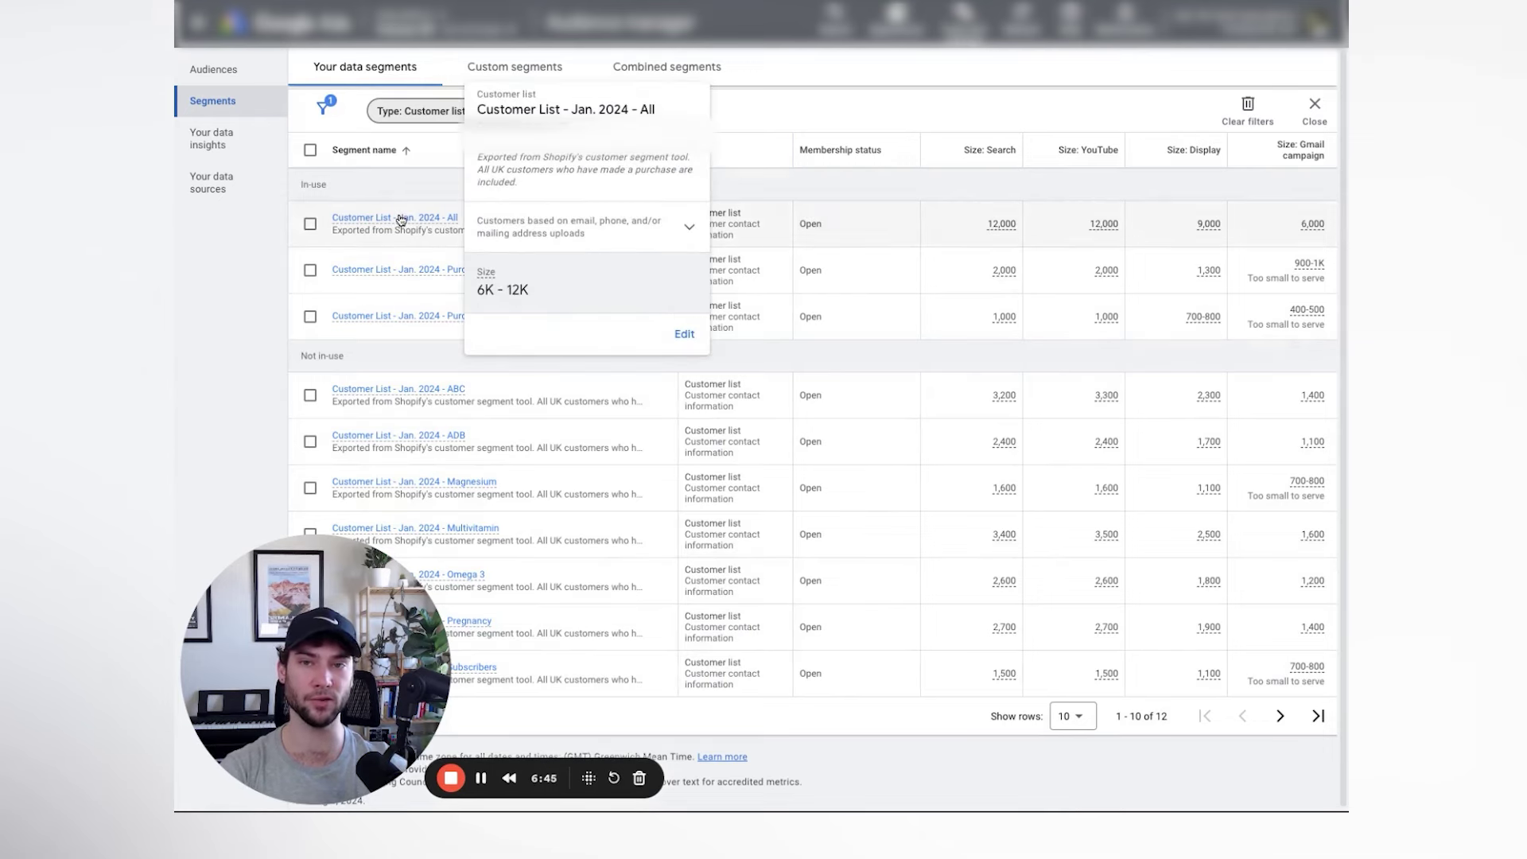
pyautogui.click(294, 250)
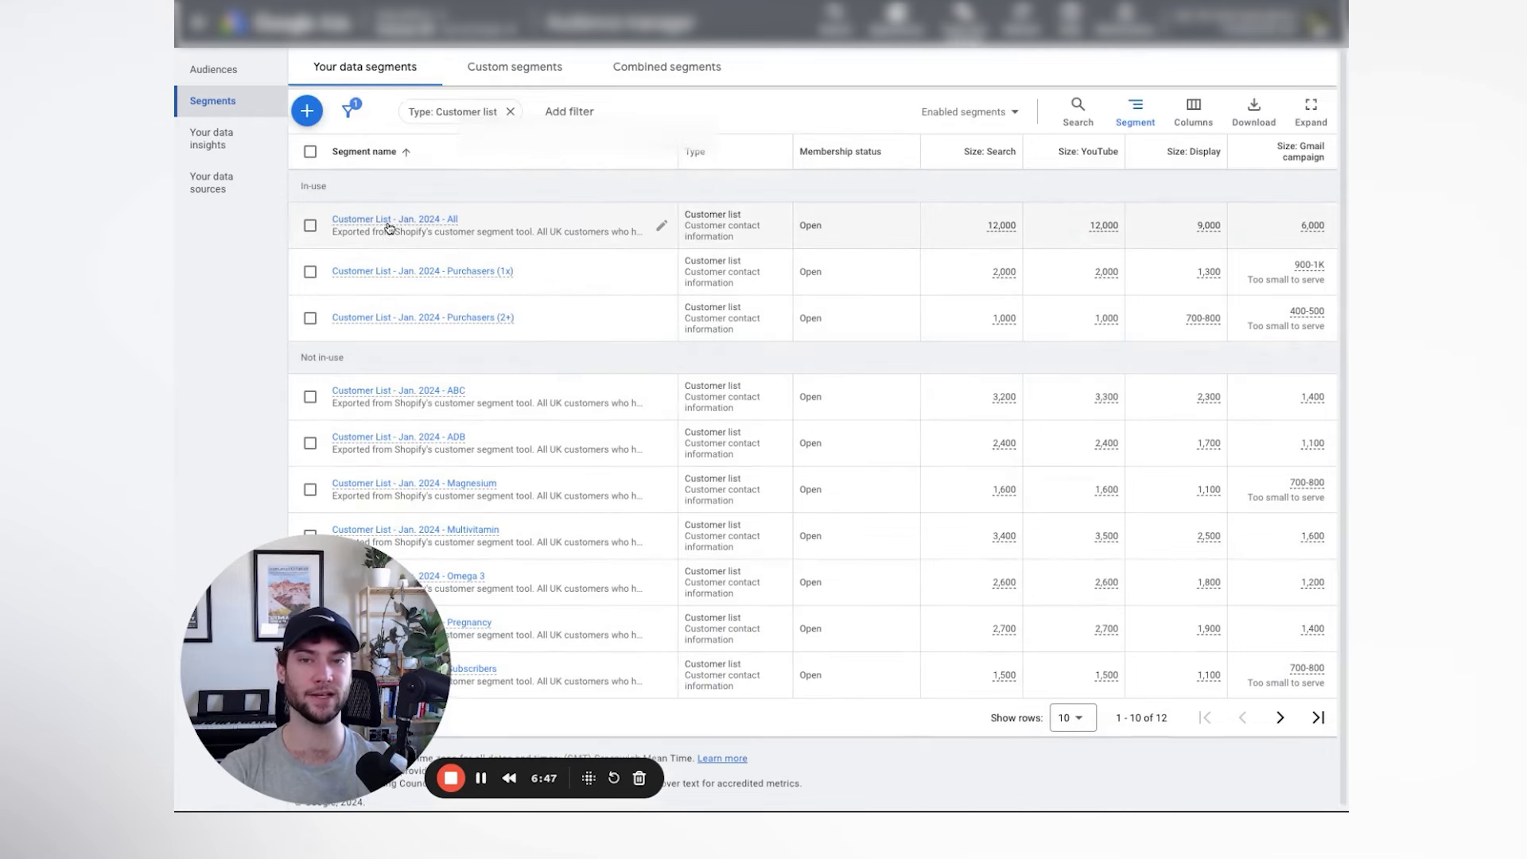
pyautogui.moveTo(389, 229)
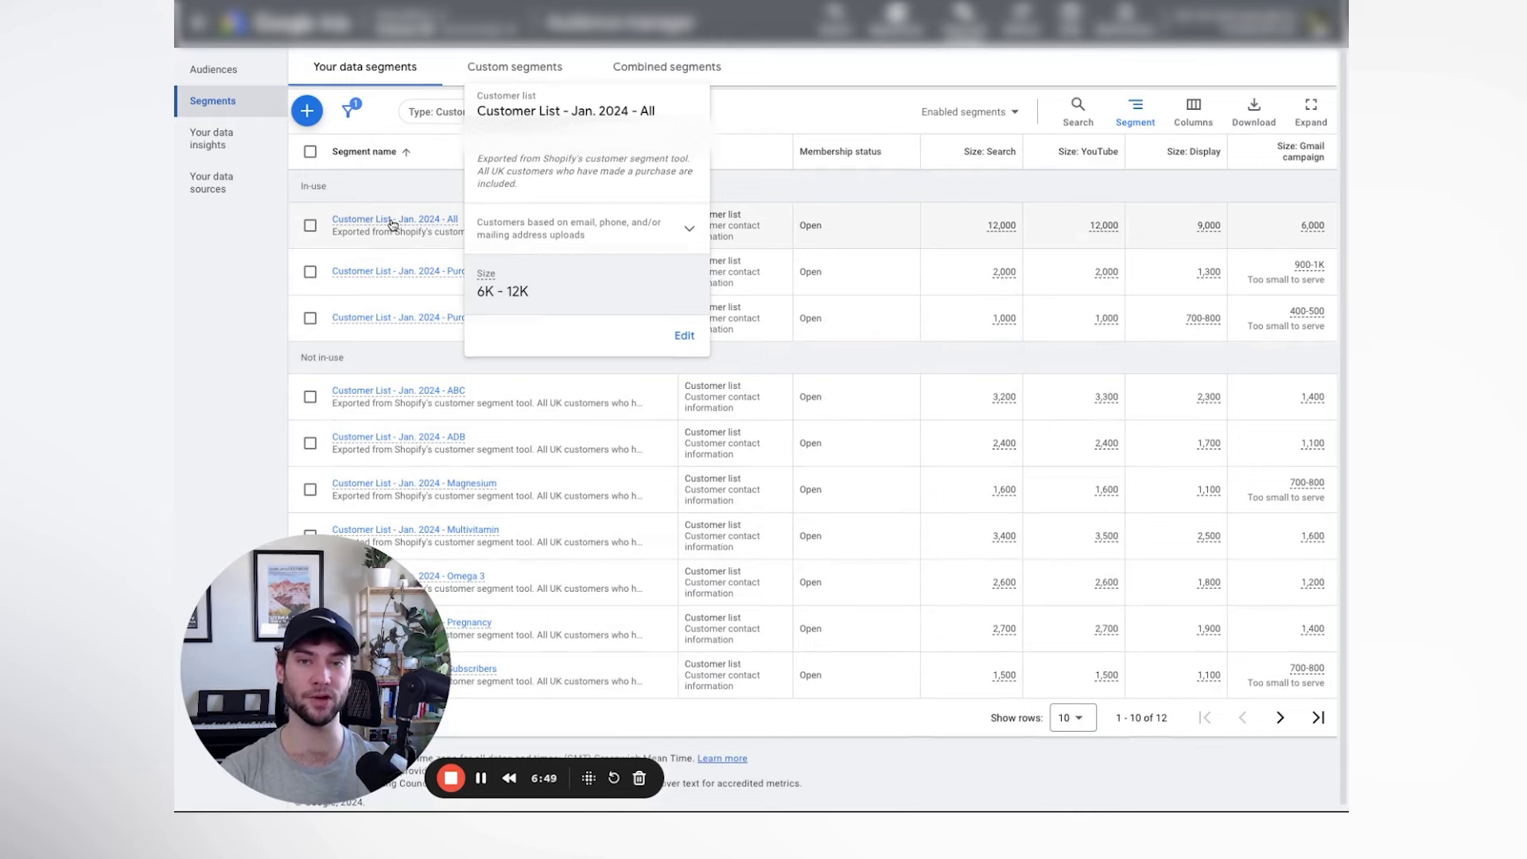
# - Edit Customer List - Jan. 2024 - All, renaming it to Mar. 2024
pyautogui.click(395, 221)
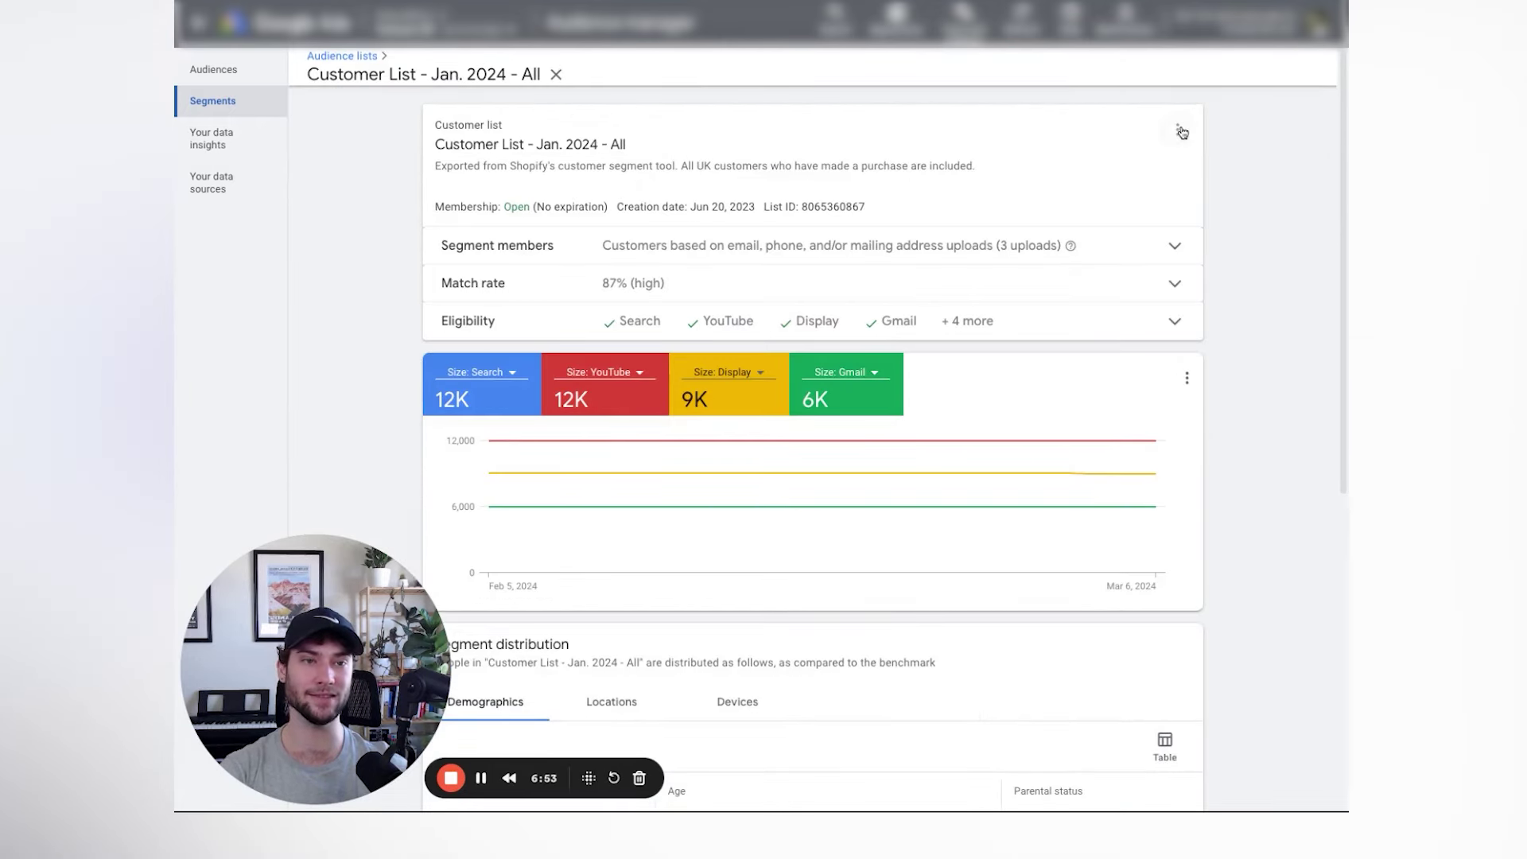
pyautogui.click(1180, 132)
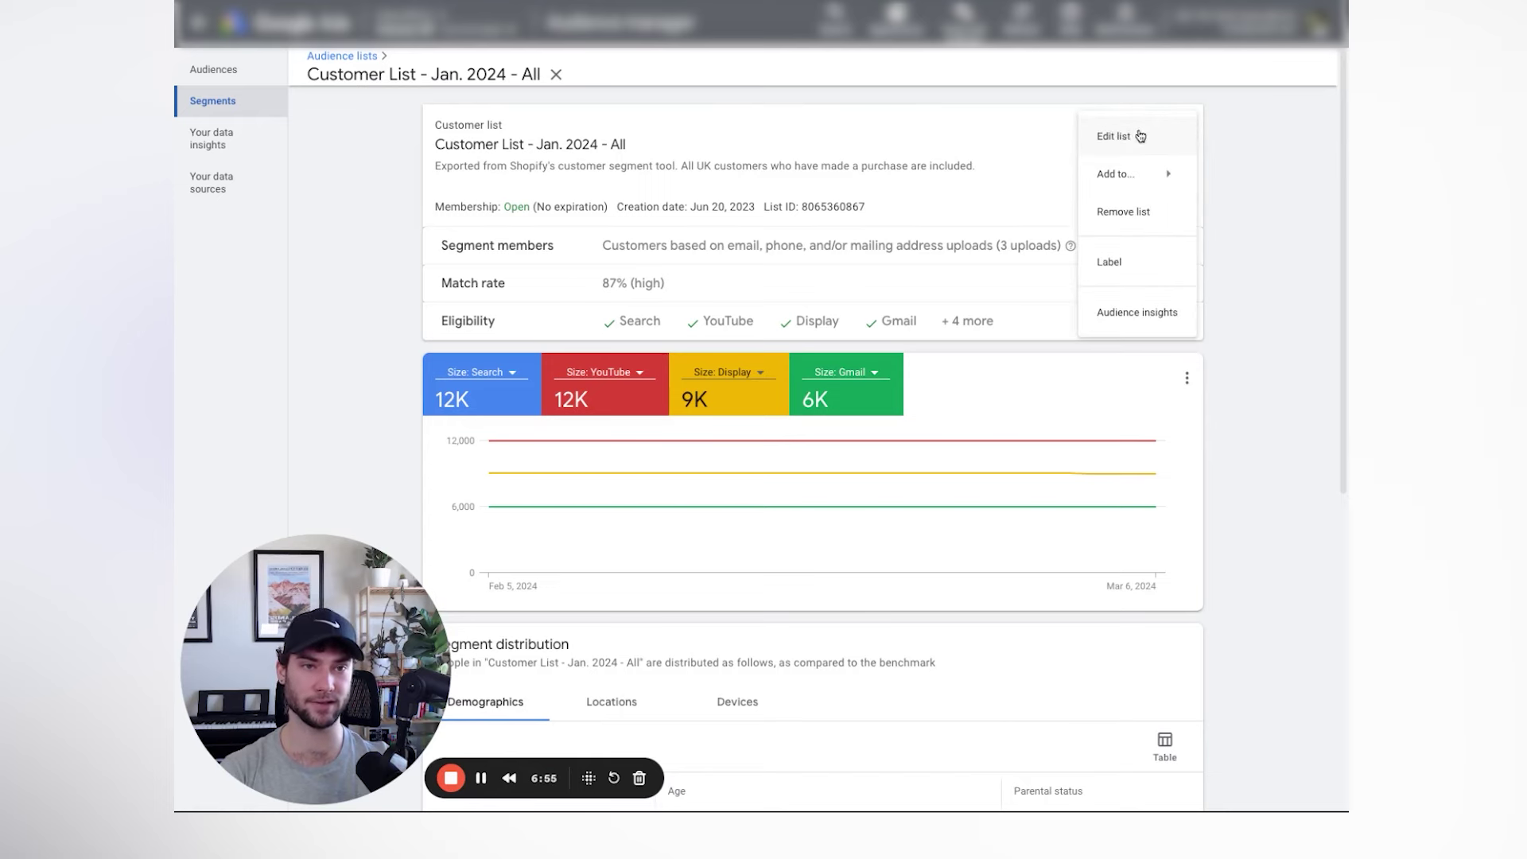
pyautogui.click(1139, 136)
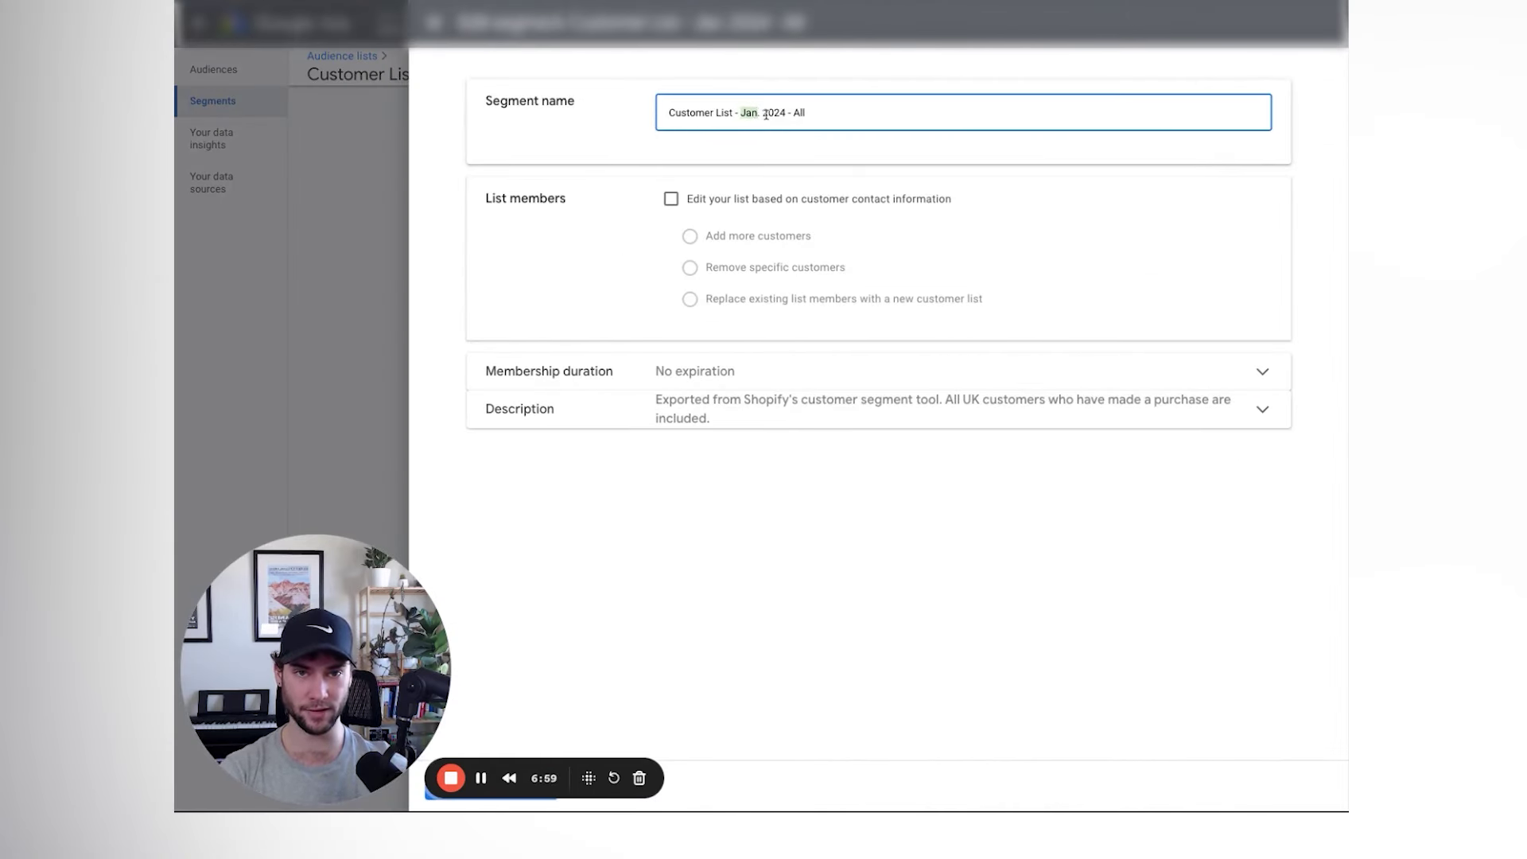
pyautogui.write('Mar')
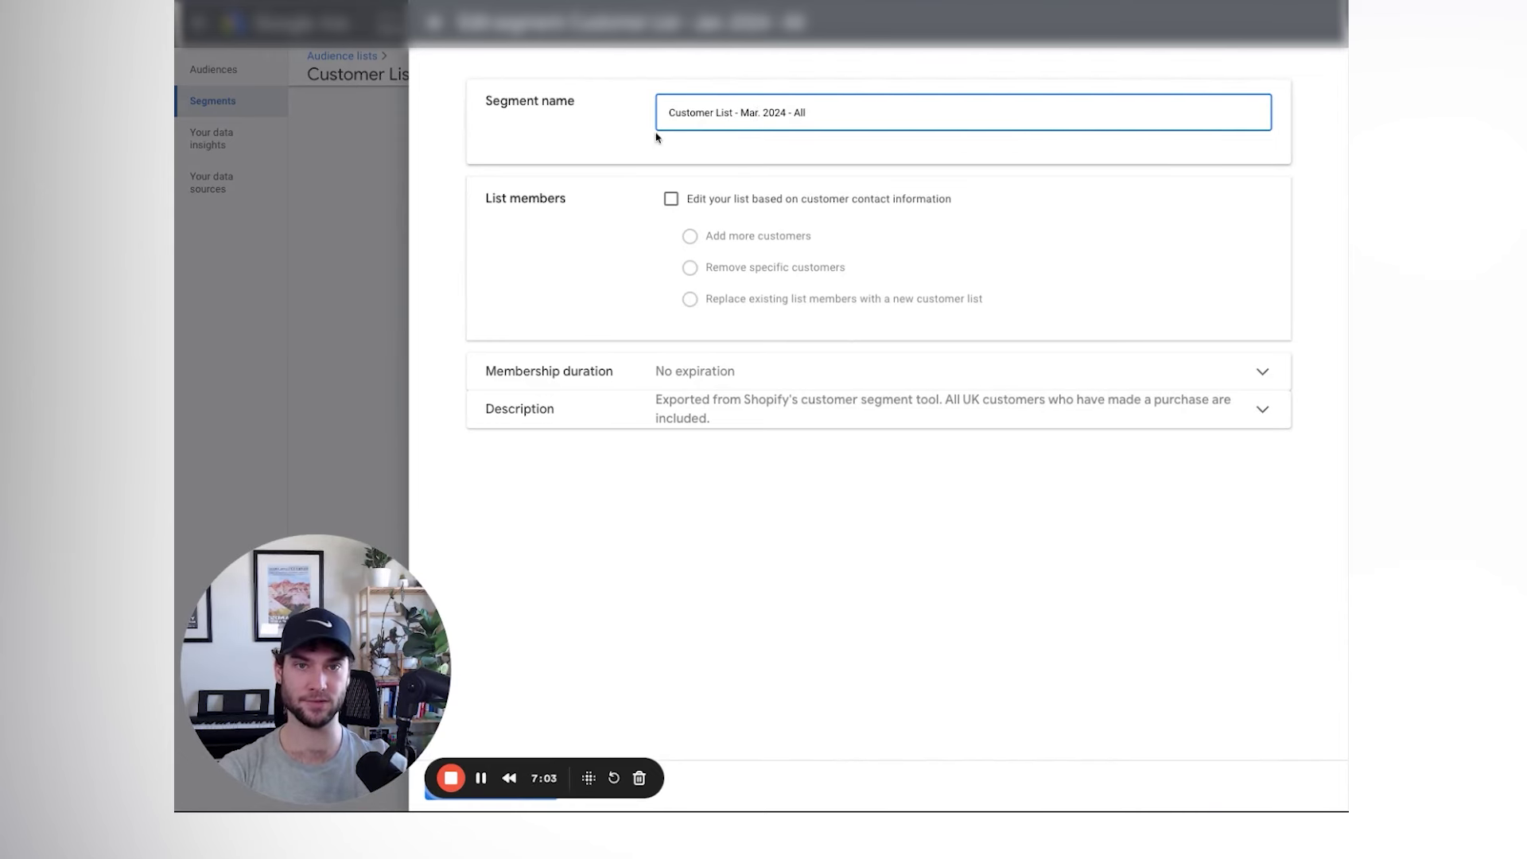
# - Enable member editing, choose Replace existing list members, and tick the consent box
pyautogui.click(672, 202)
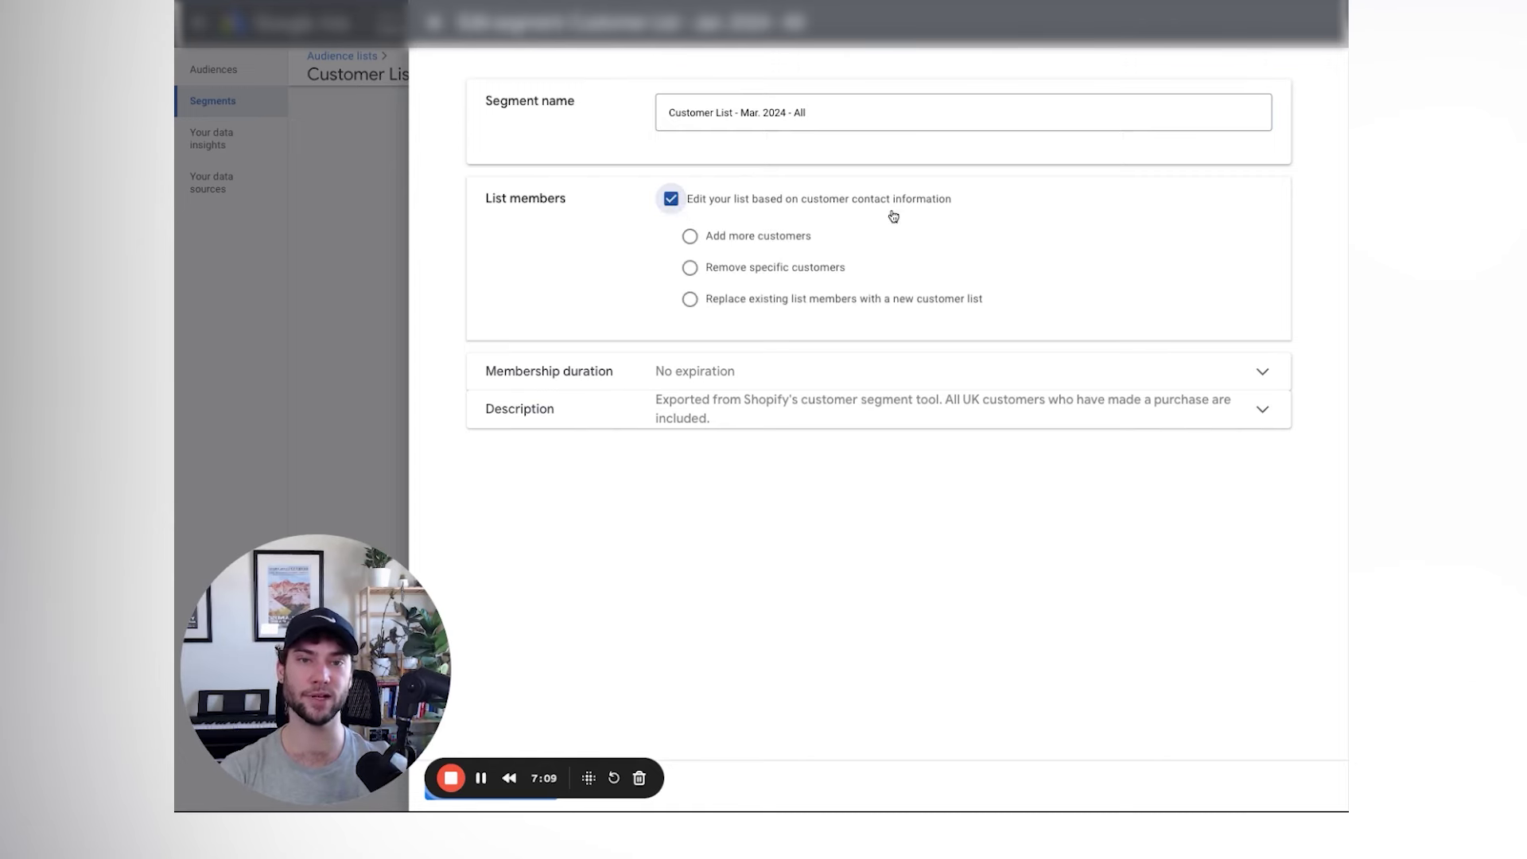
pyautogui.click(690, 300)
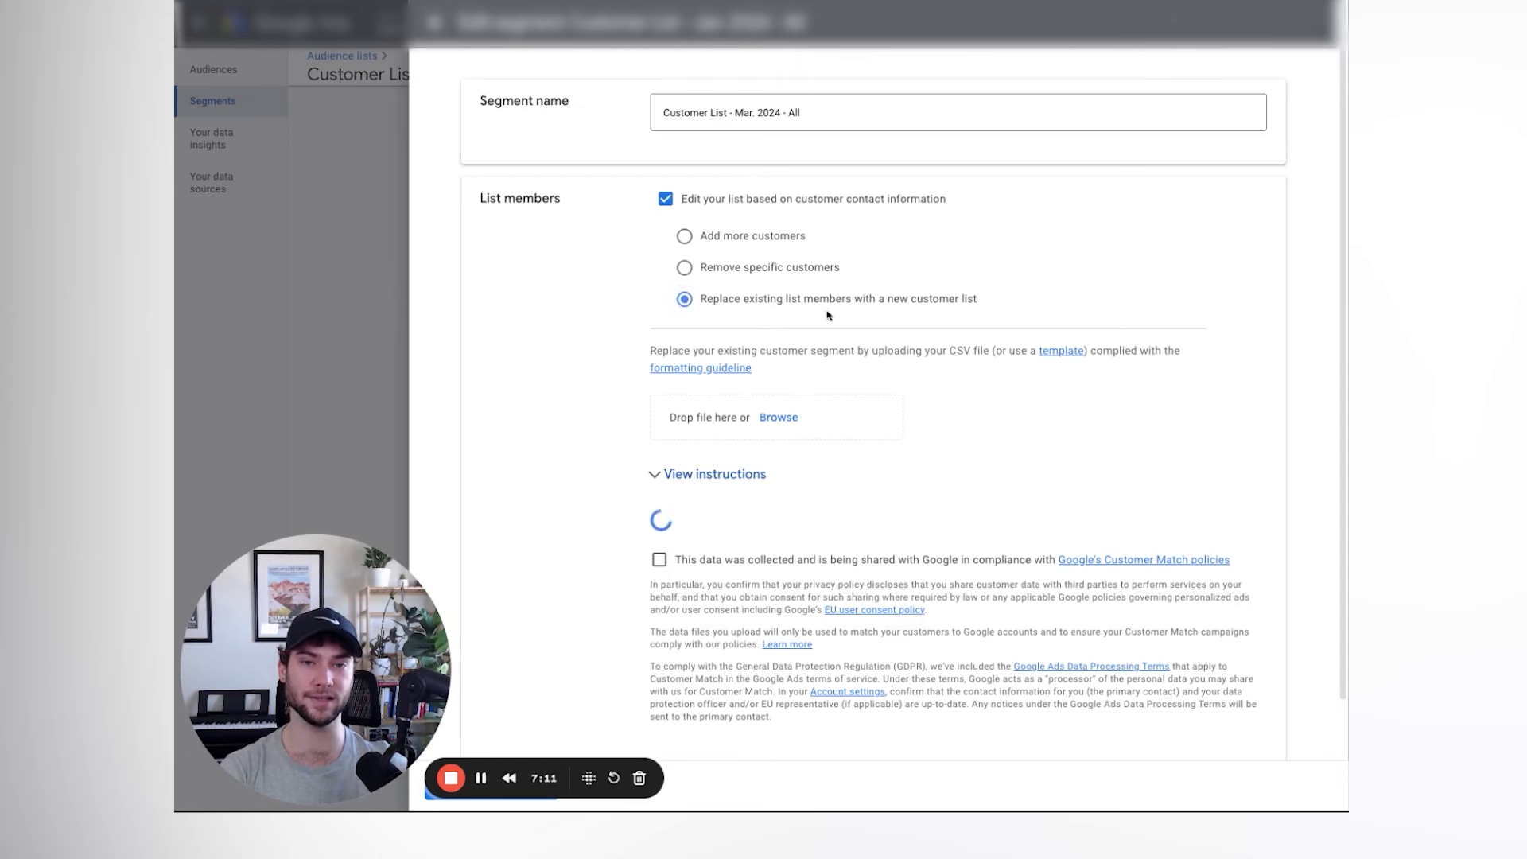
pyautogui.scroll(-3, 854, 307)
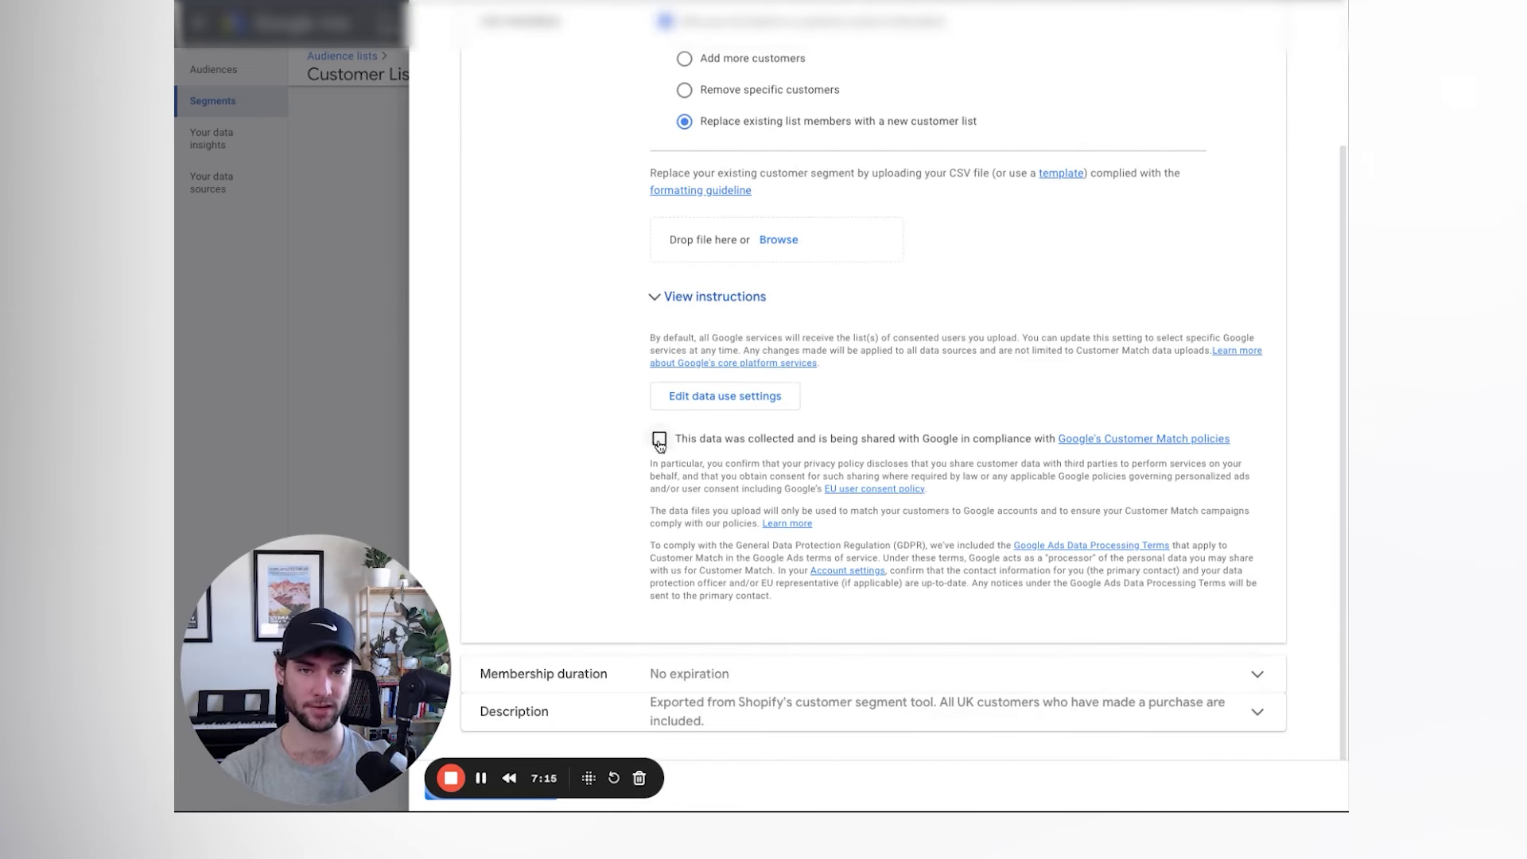
pyautogui.click(659, 440)
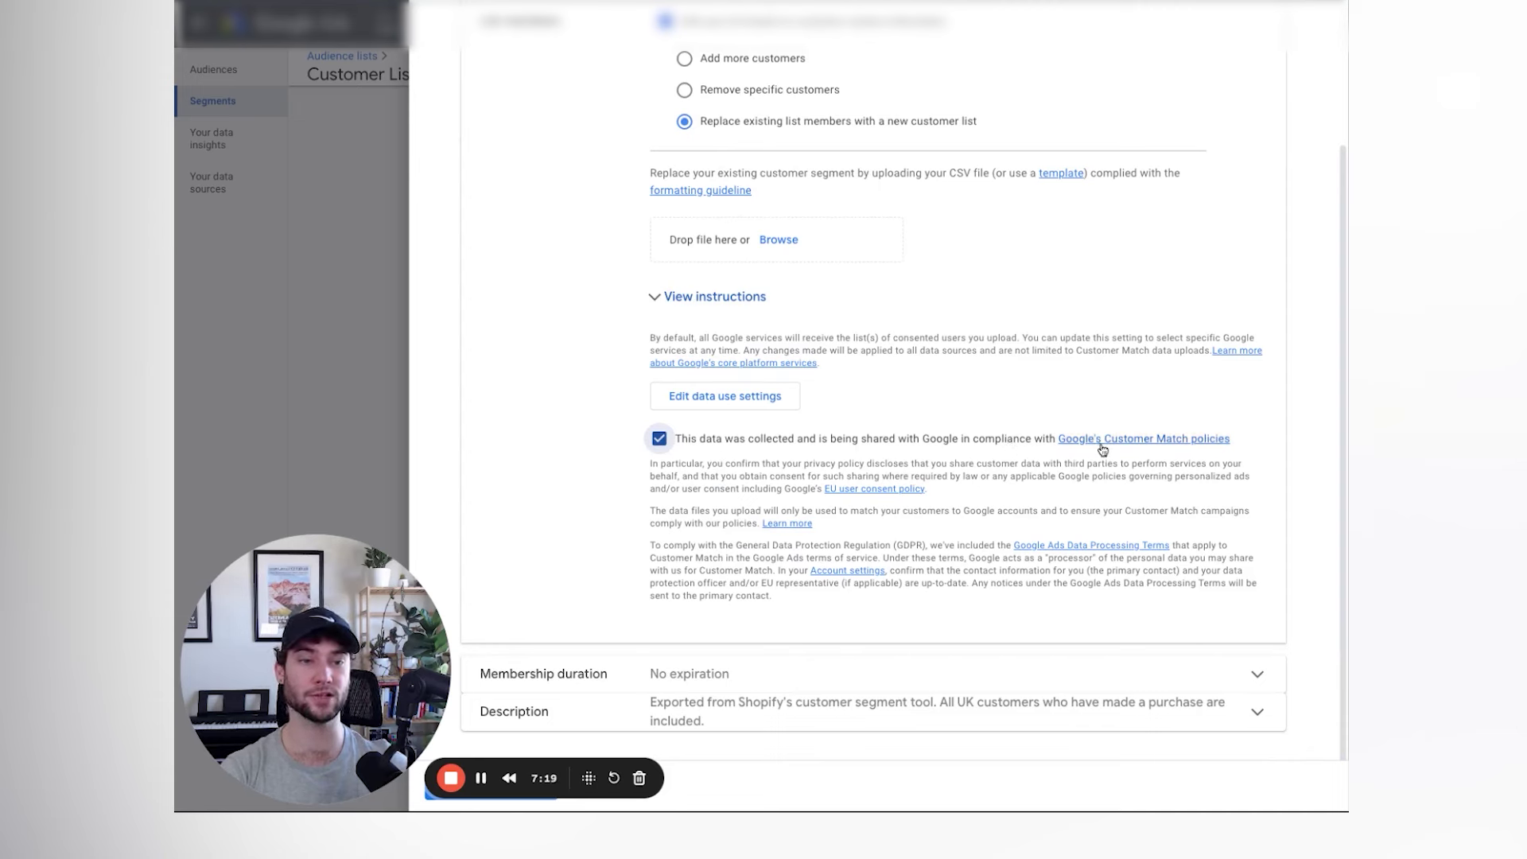
pyautogui.moveTo(873, 440); pyautogui.dragTo(1012, 442)
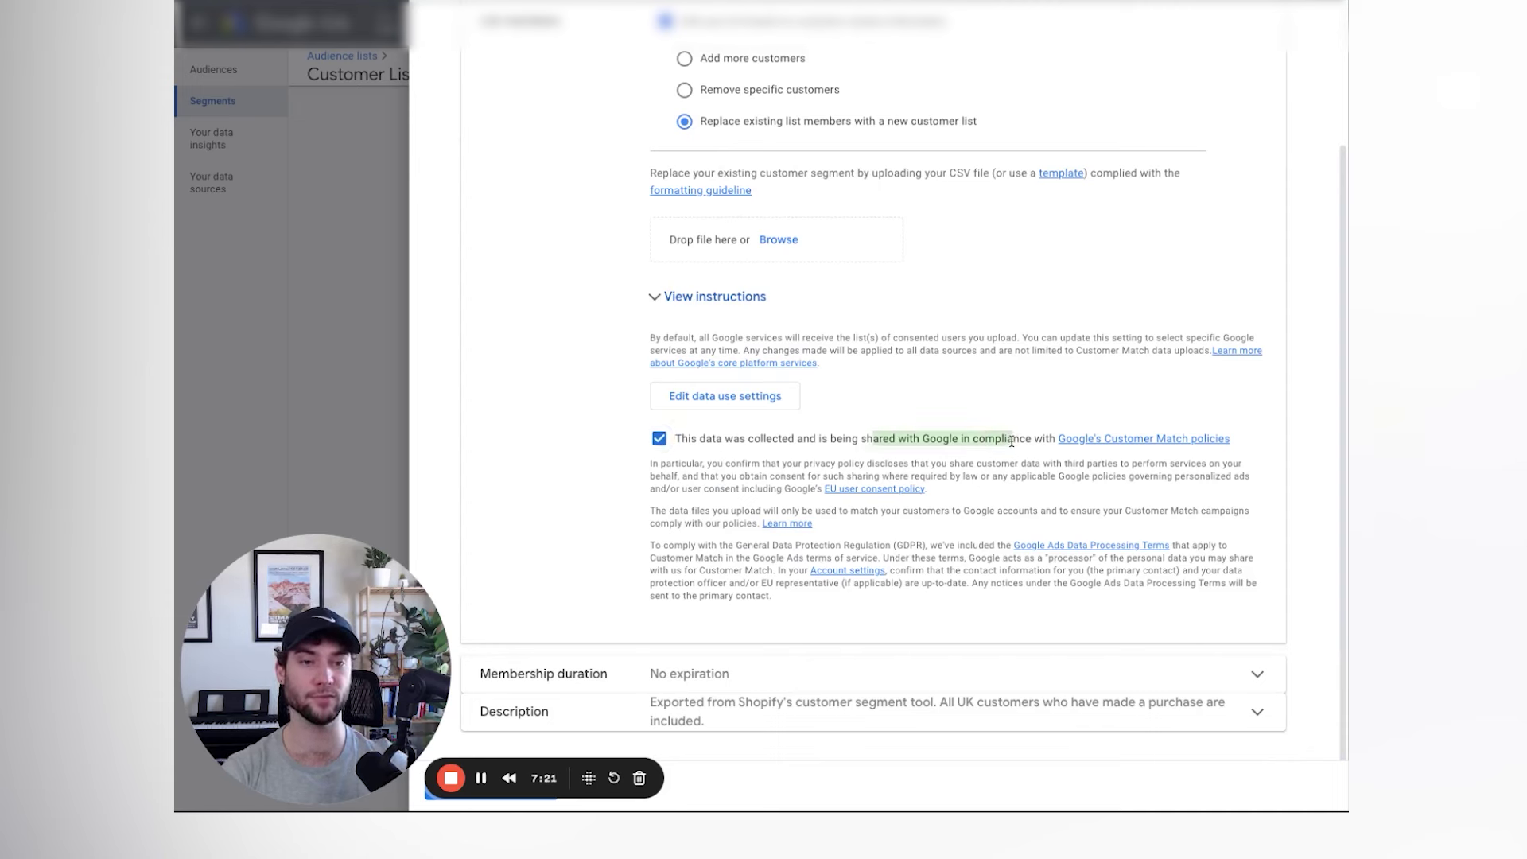
pyautogui.click(1044, 470)
pyautogui.scroll(1, 1153, 454)
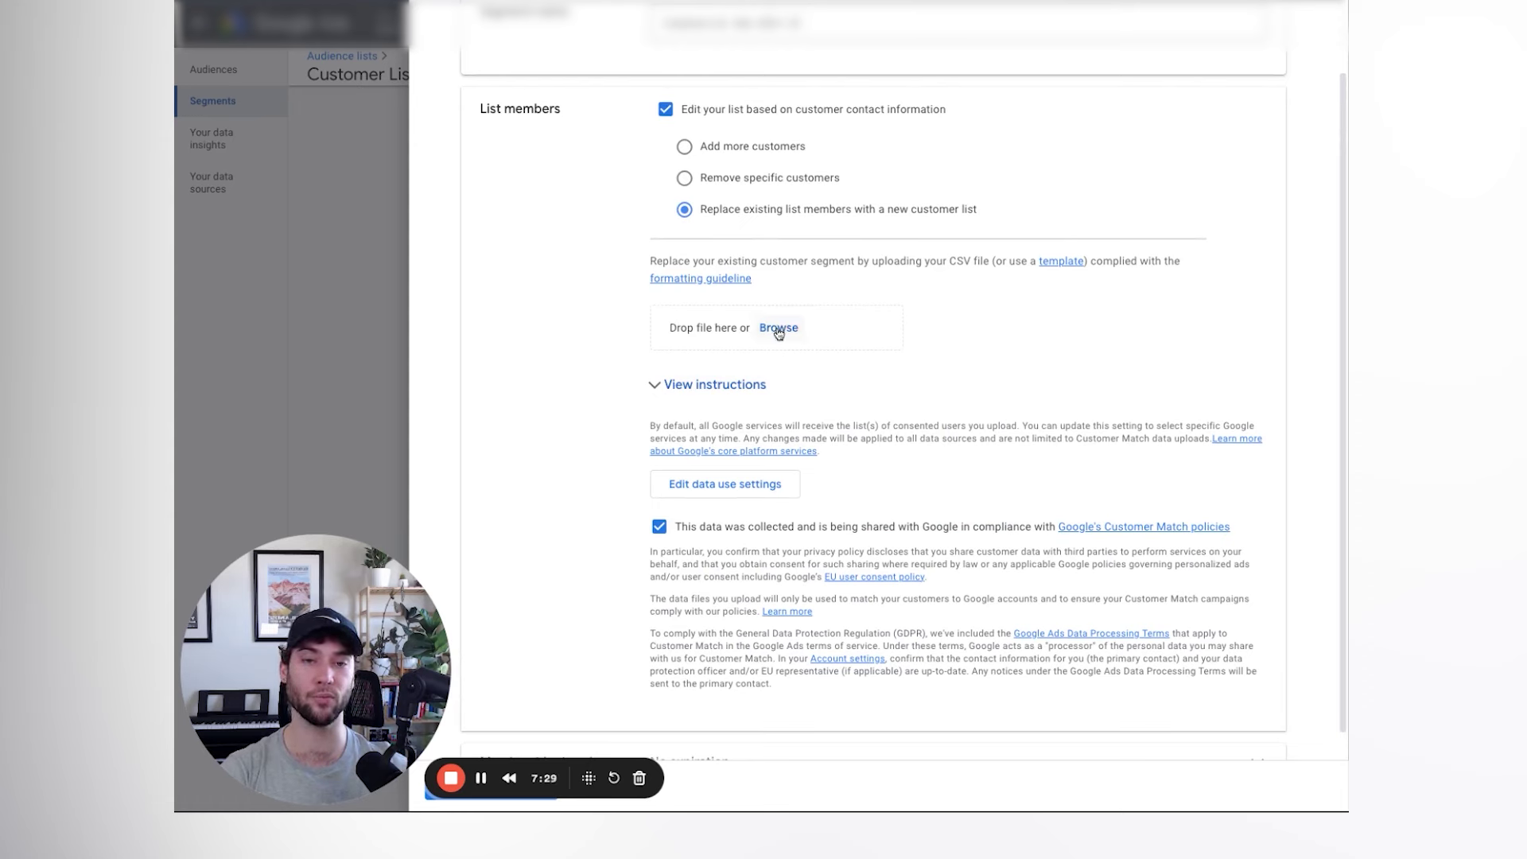
# - Attach Worksheet - Customer List.csv as the list's upload file
pyautogui.click(778, 330)
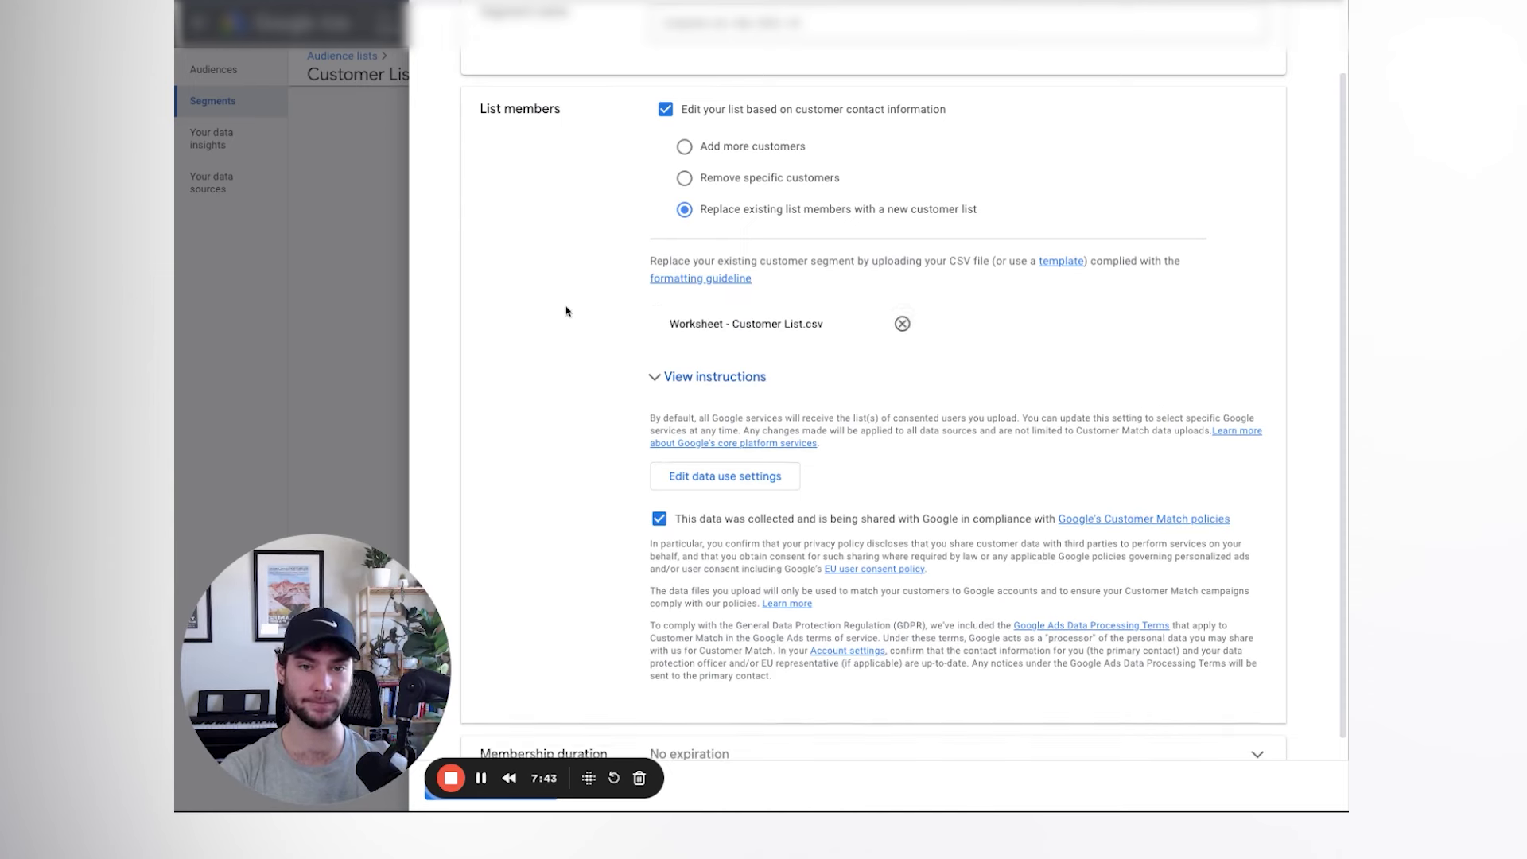
pyautogui.scroll(1, 604, 302)
pyautogui.scroll(-2, 631, 275)
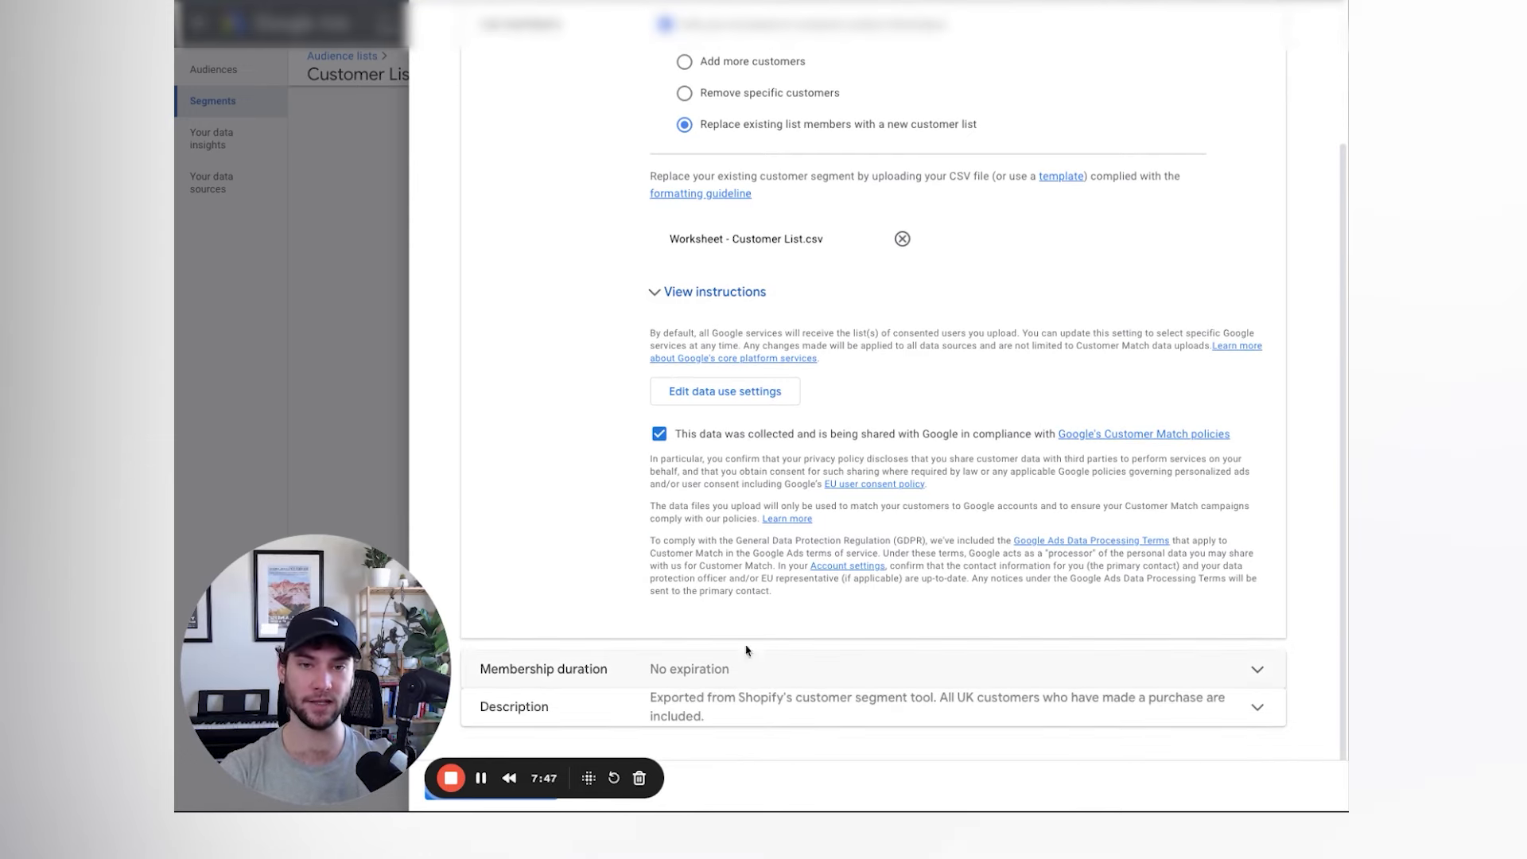
pyautogui.click(698, 665)
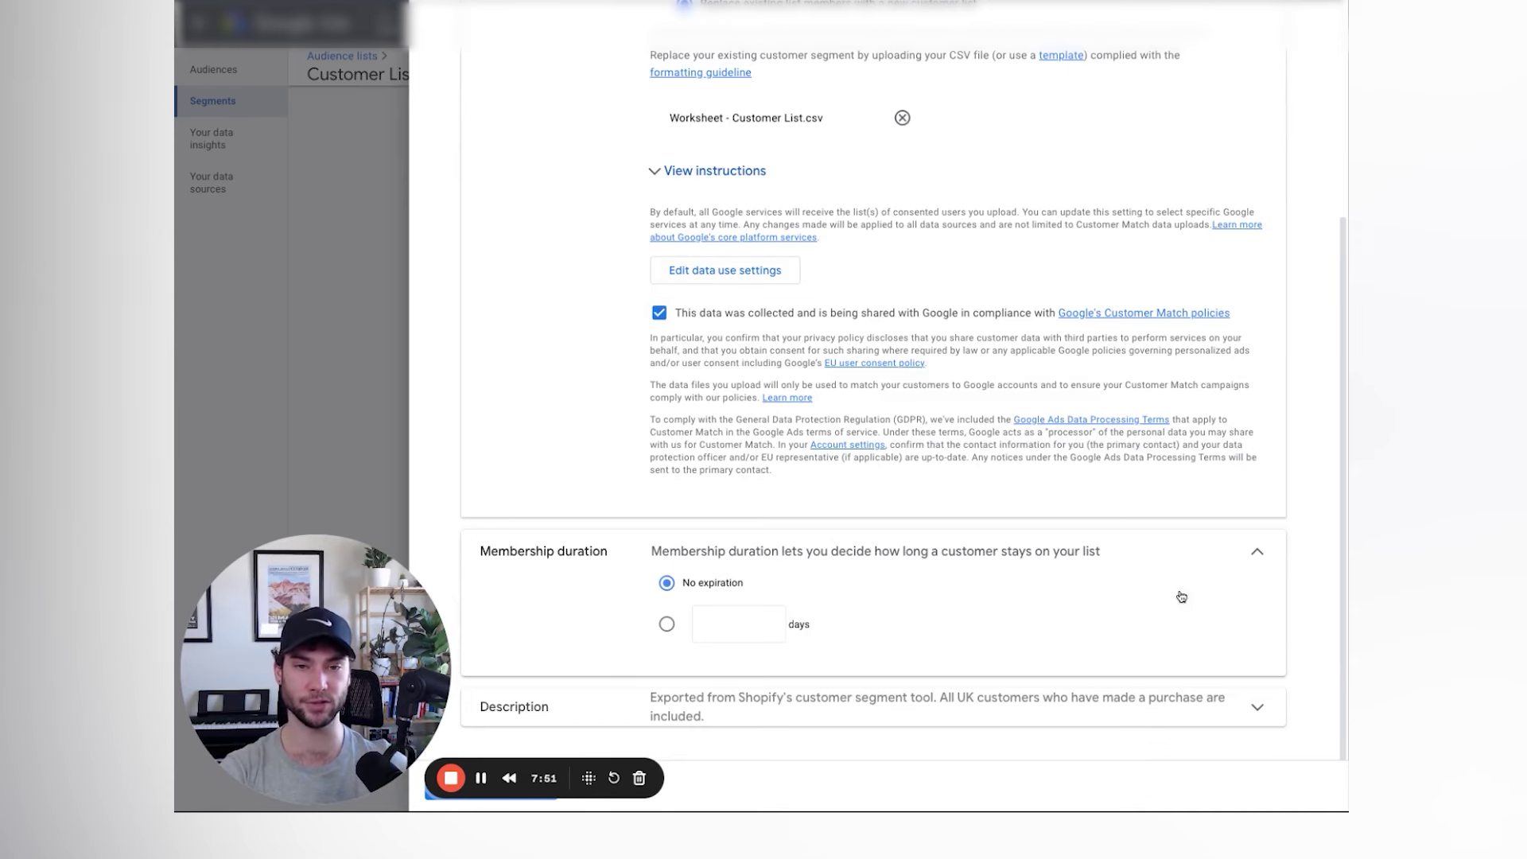
pyautogui.click(1256, 555)
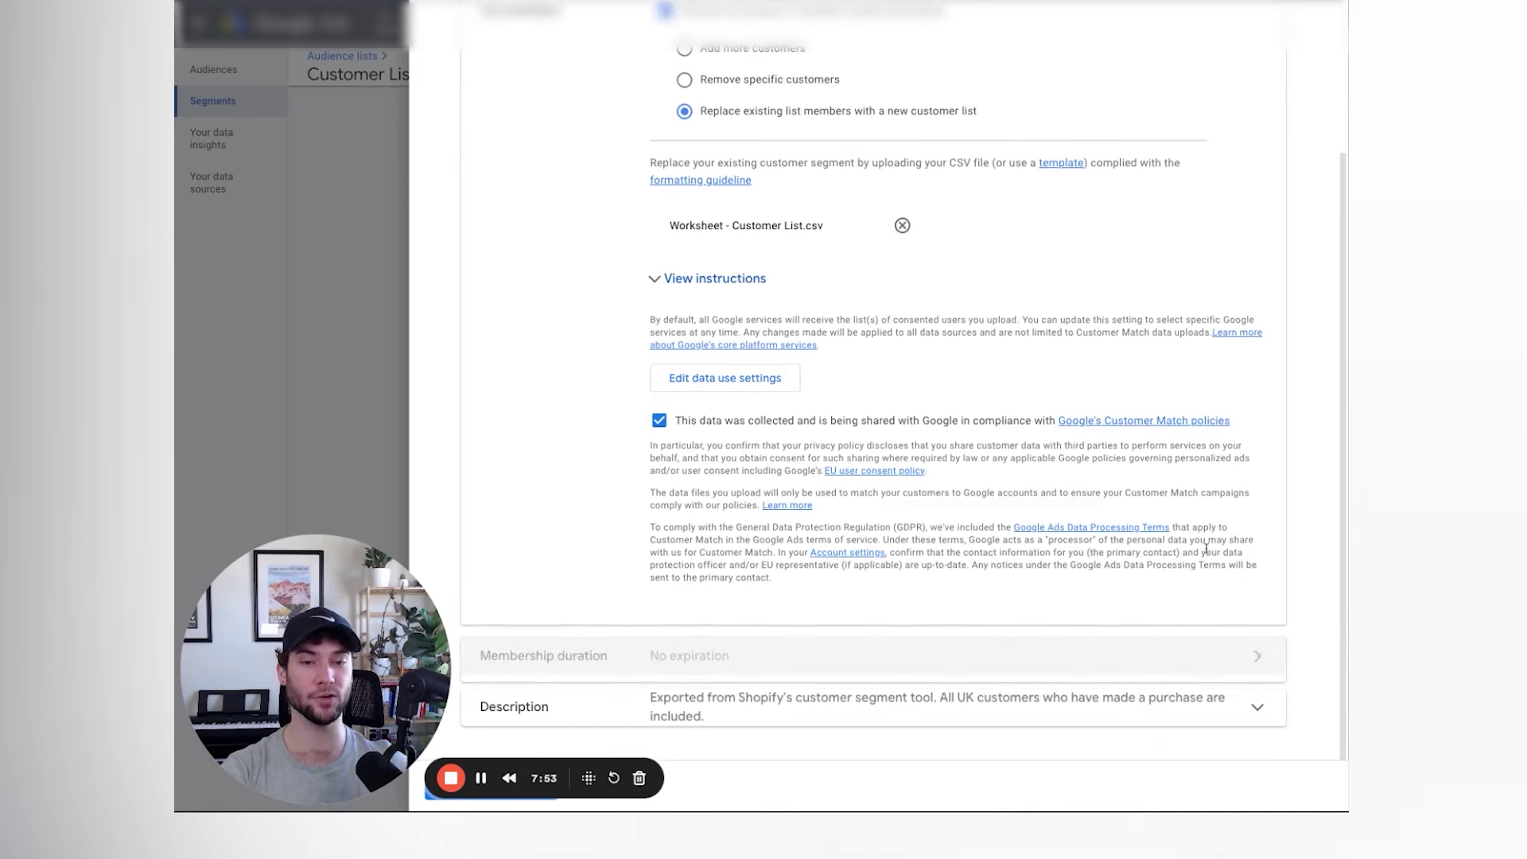
pyautogui.click(689, 700)
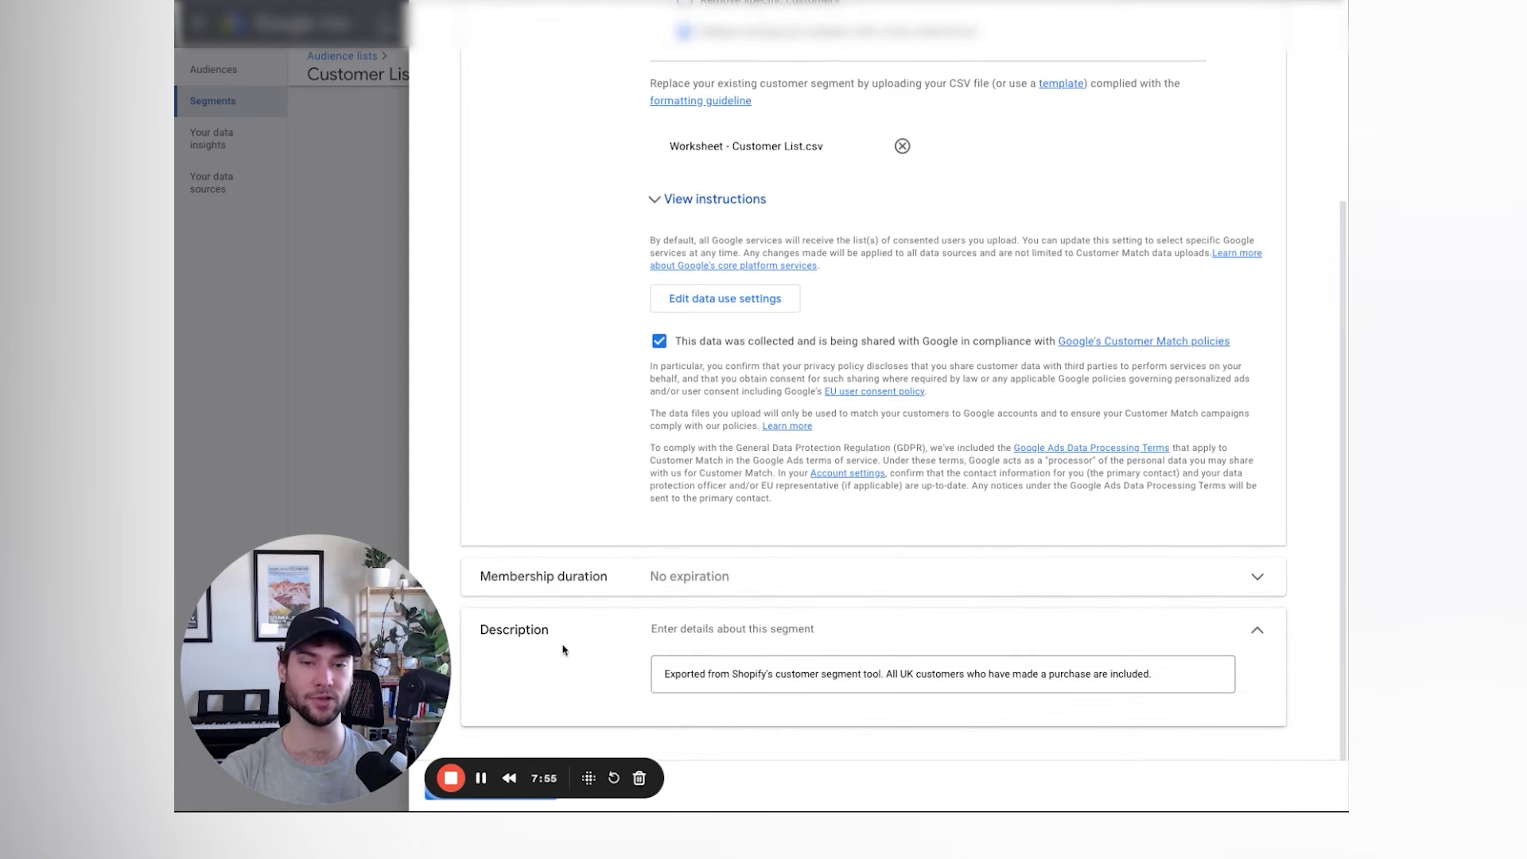
pyautogui.click(1258, 635)
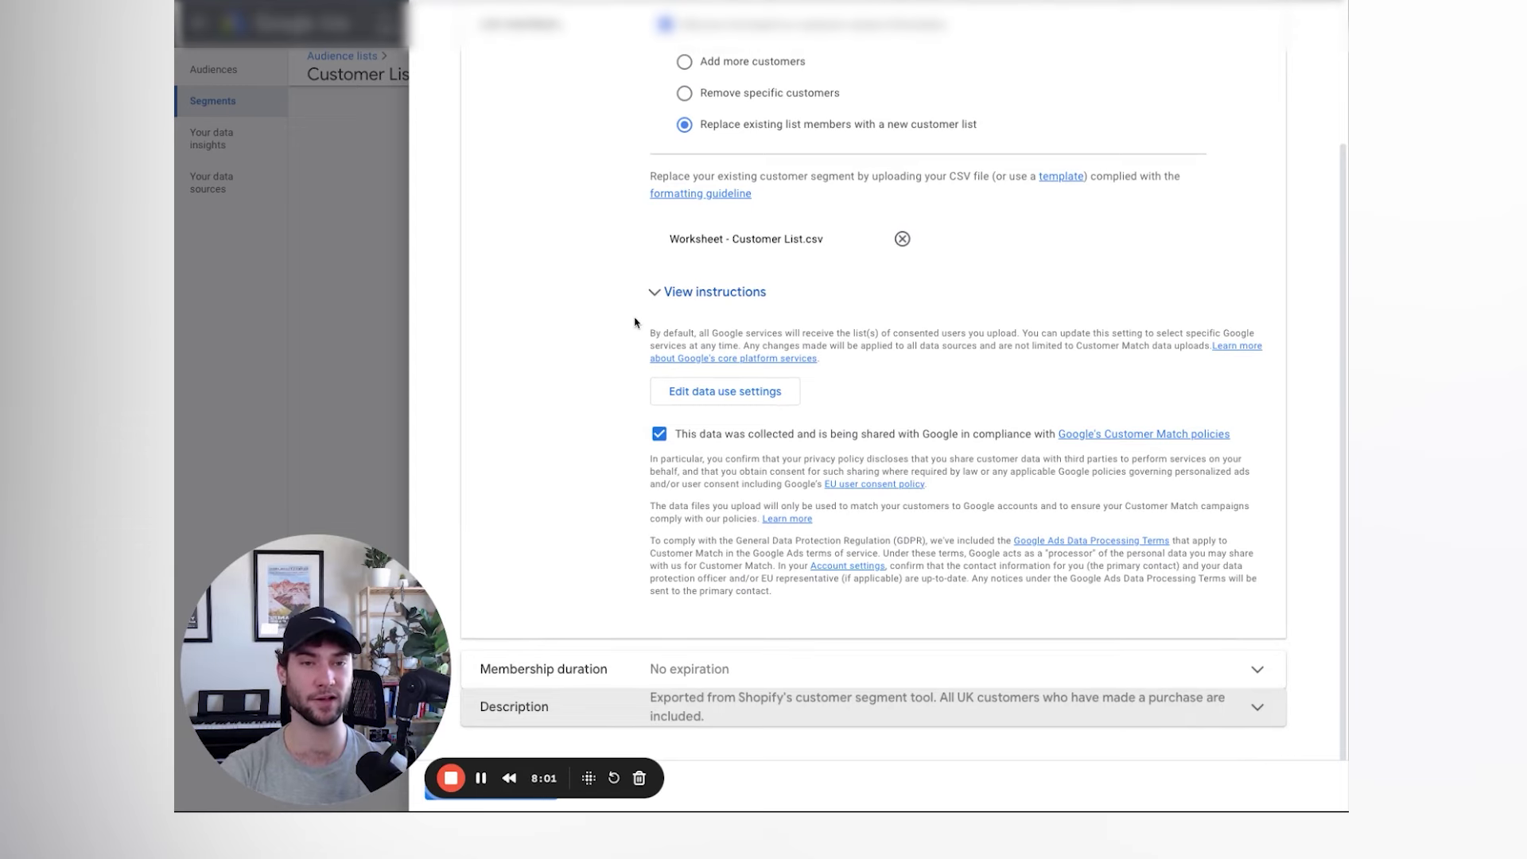
pyautogui.scroll(3, 633, 322)
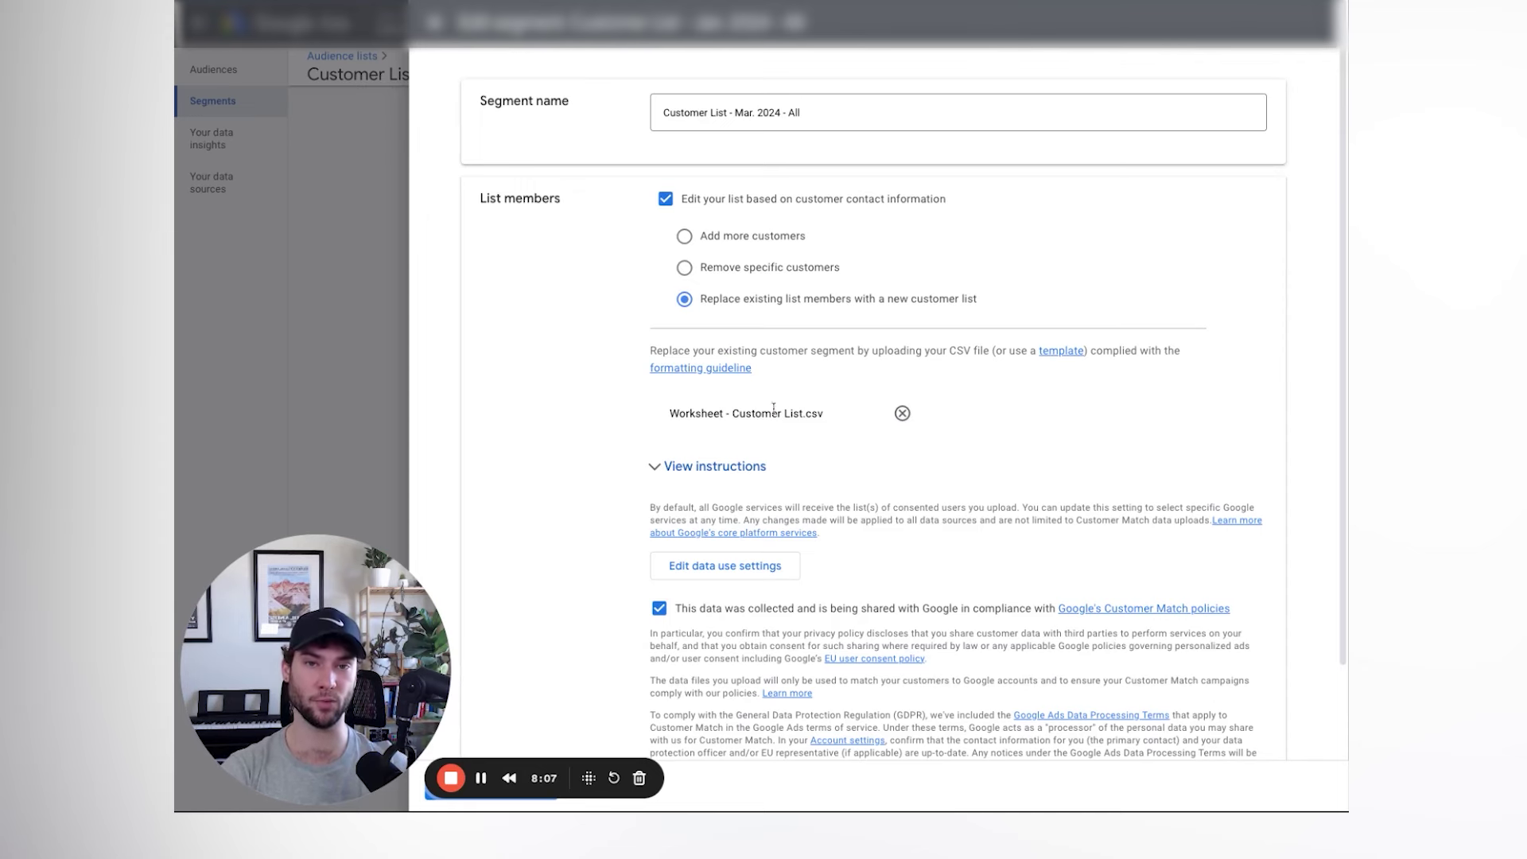
pyautogui.scroll(-3, 788, 159)
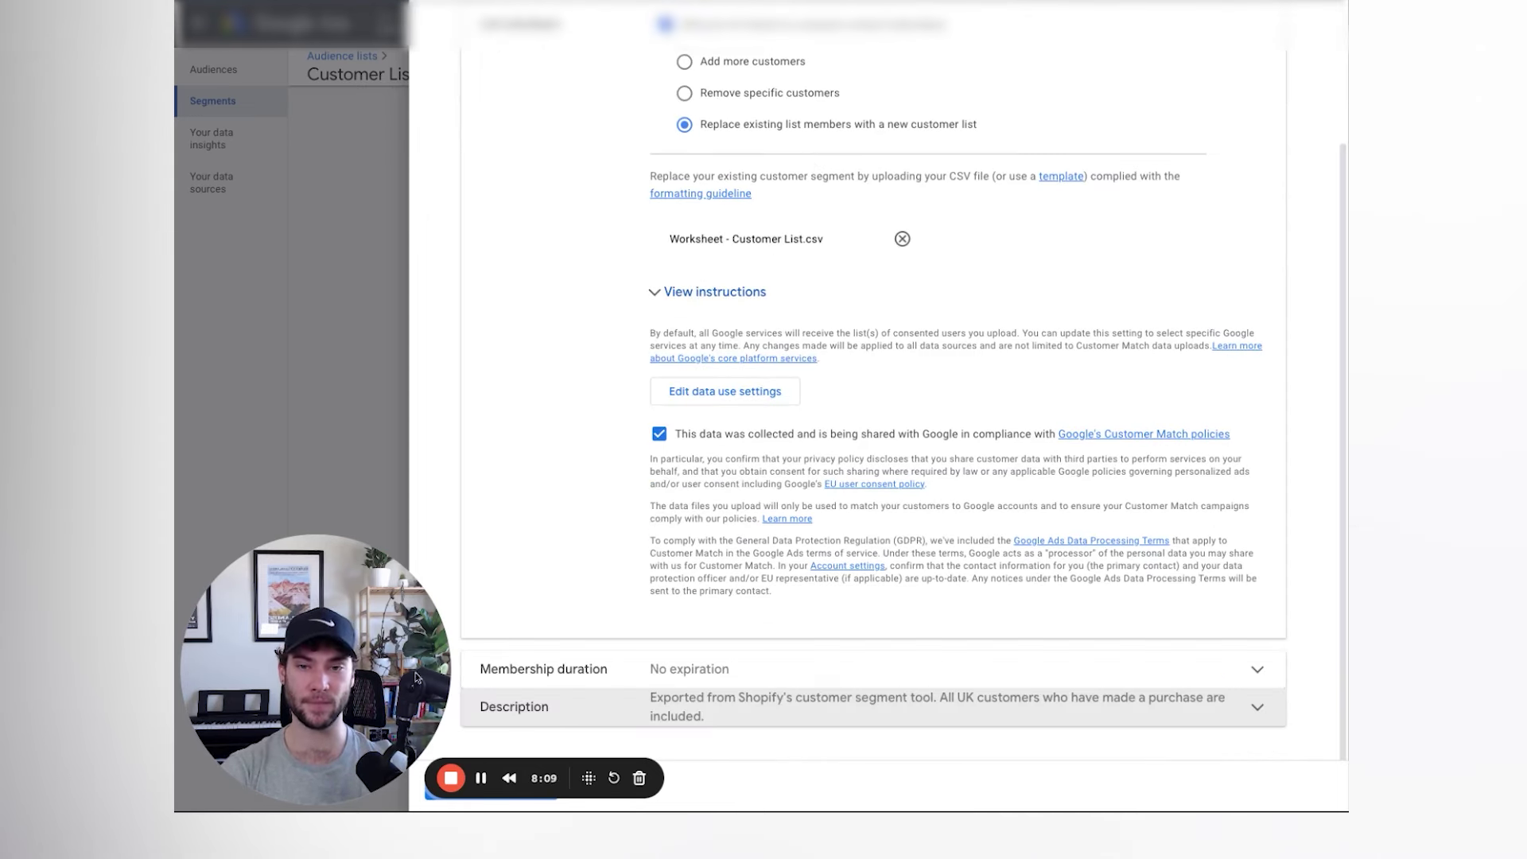
# - Save and upload the CSV, confirming 36,603 of 36,645 rows formatted correctly in the Summary
pyautogui.click(517, 786)
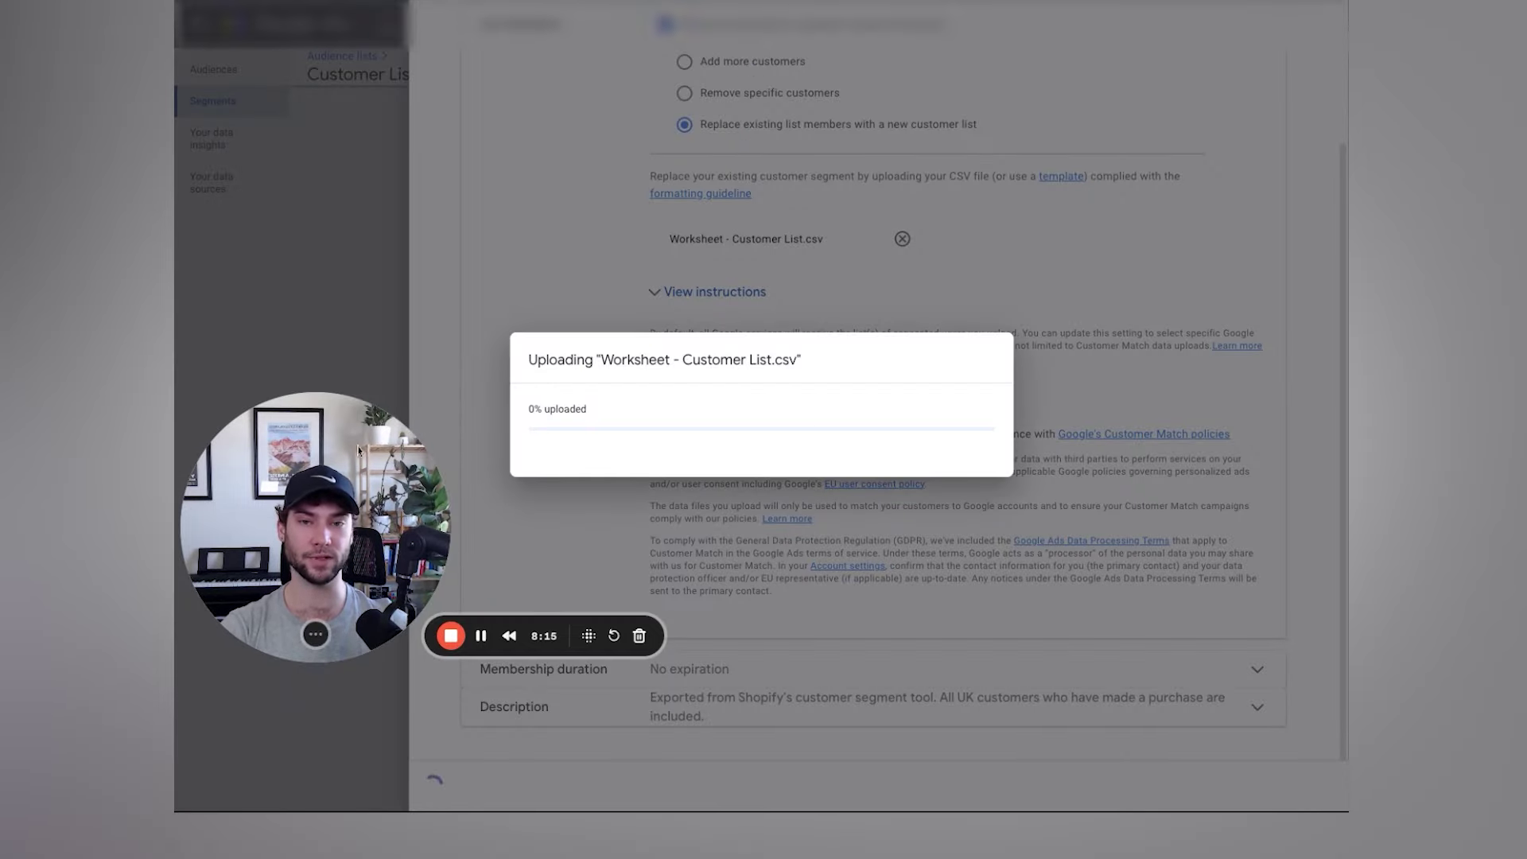
pyautogui.moveTo(347, 467); pyautogui.dragTo(347, 606)
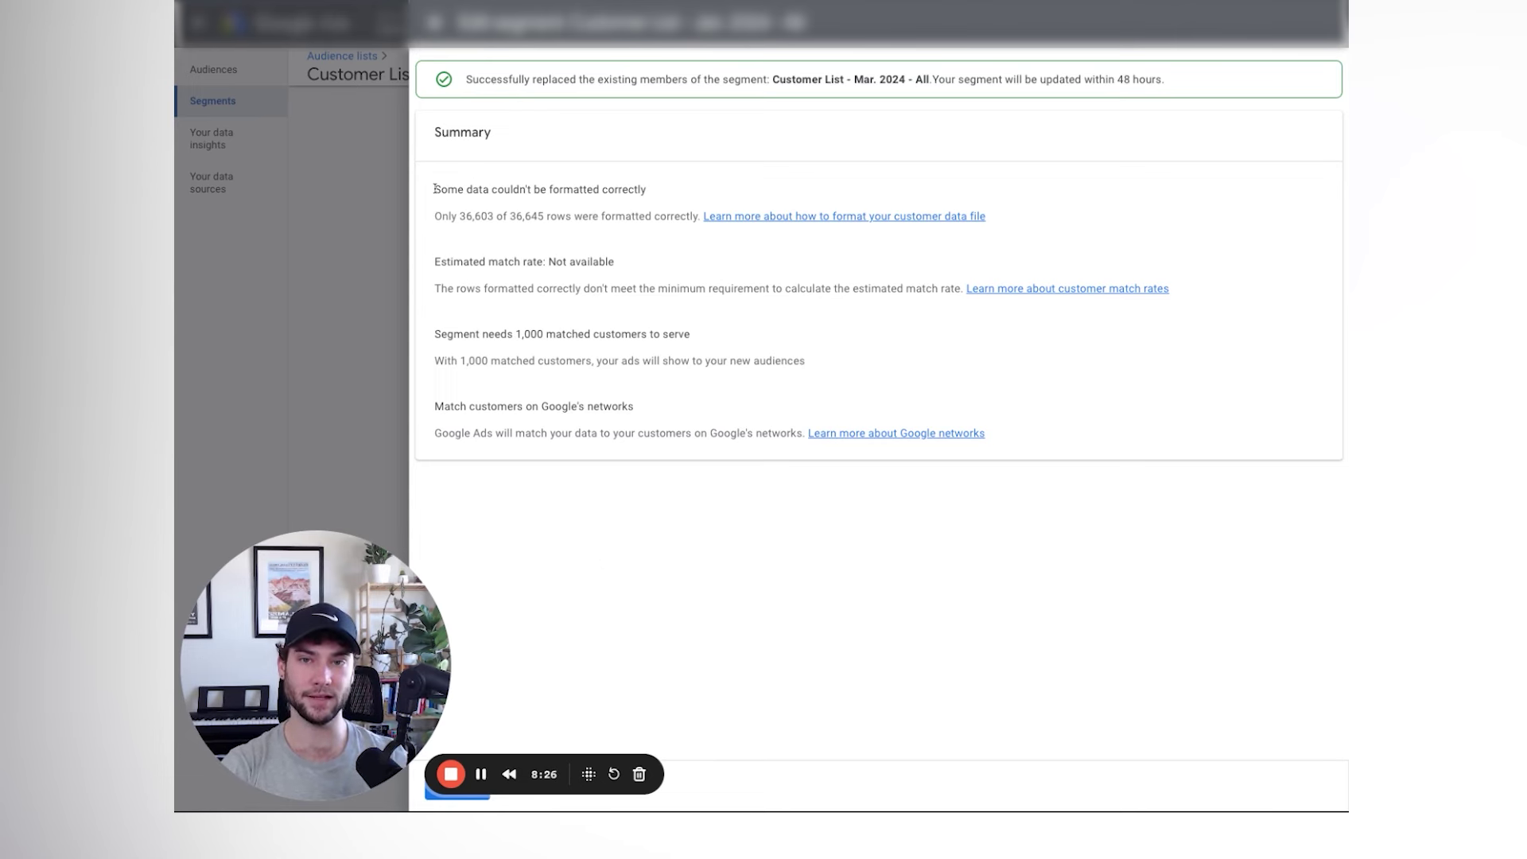
pyautogui.moveTo(435, 188); pyautogui.dragTo(458, 226)
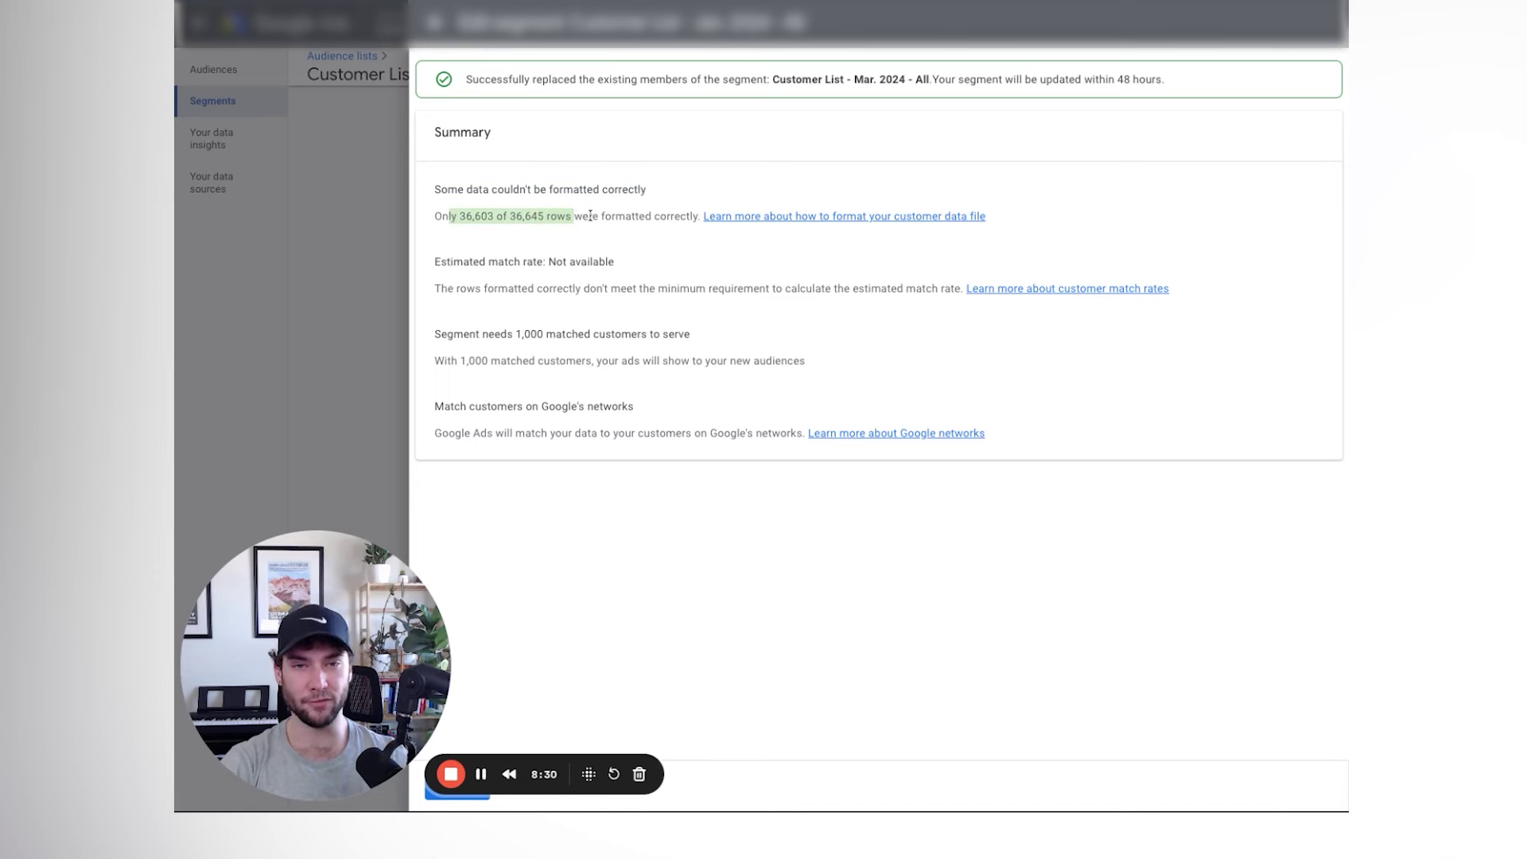
pyautogui.click(541, 216)
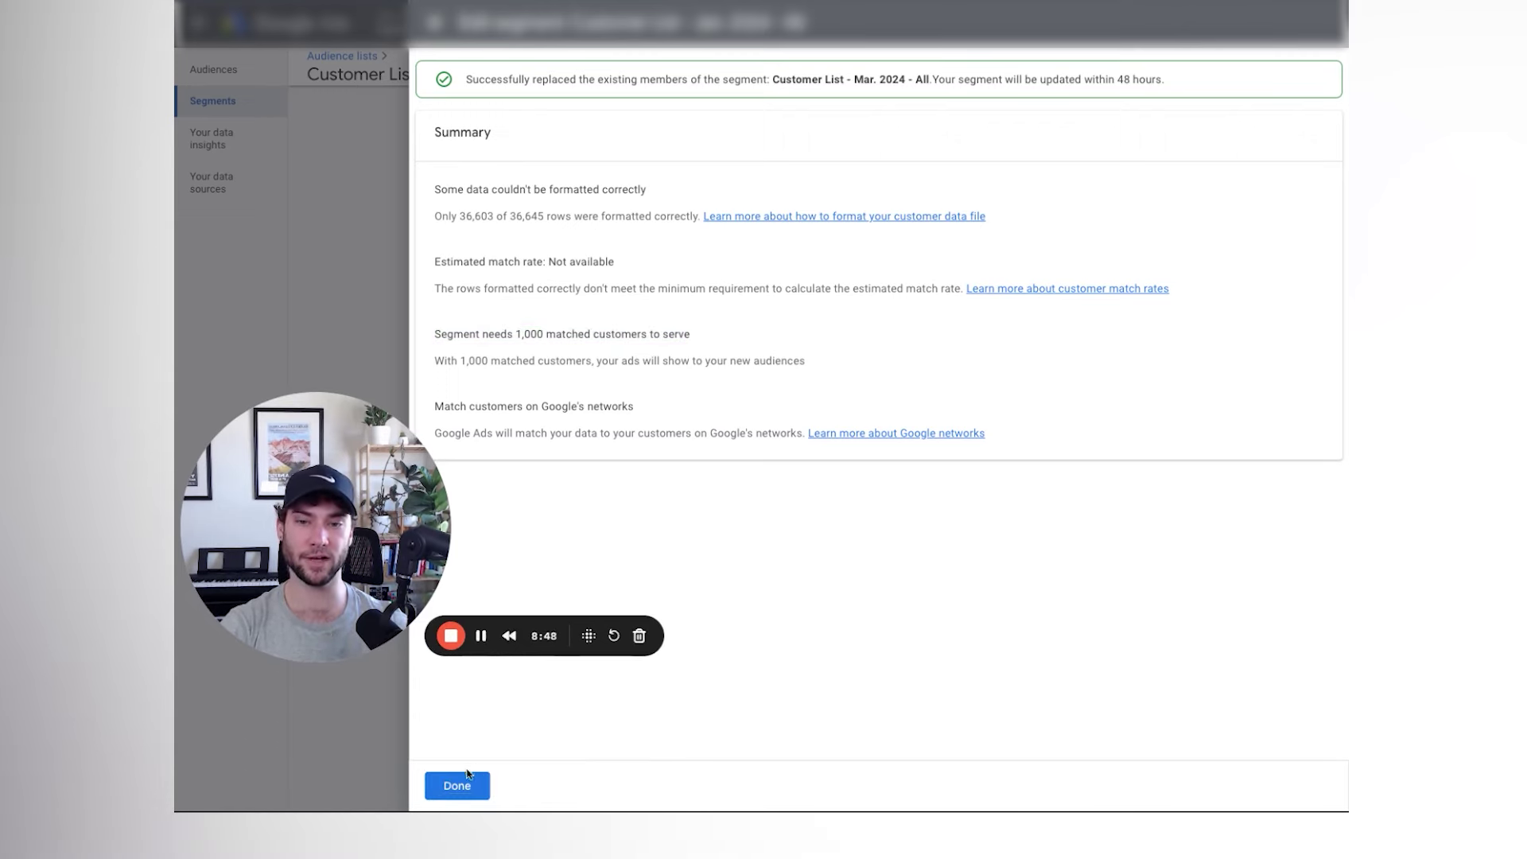
# - Return to the Customer List - Mar. 2024 - All page and briefly review its Match rate details
pyautogui.click(461, 784)
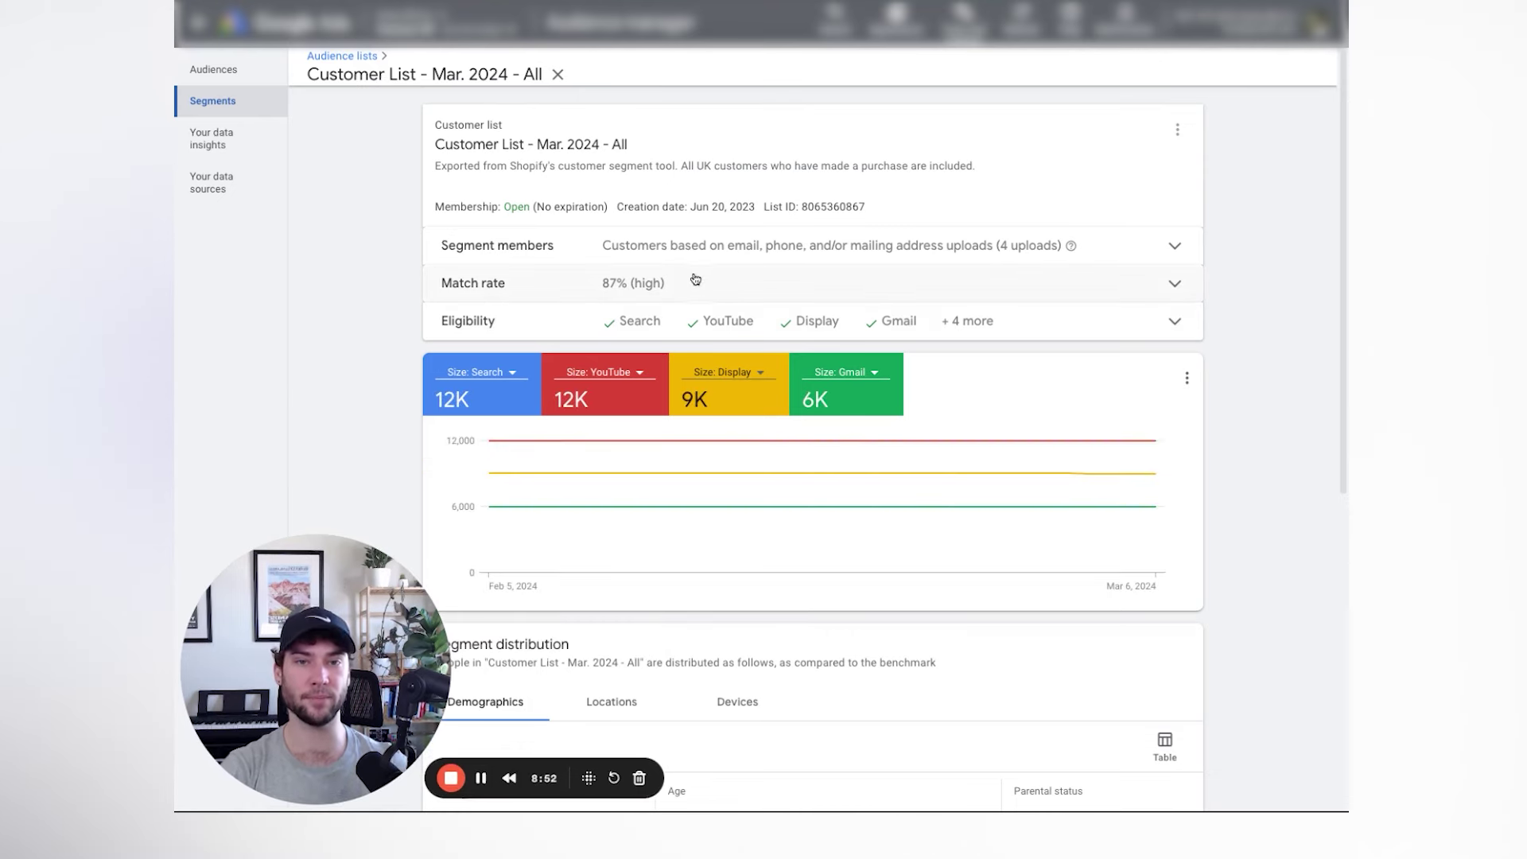
pyautogui.click(1174, 284)
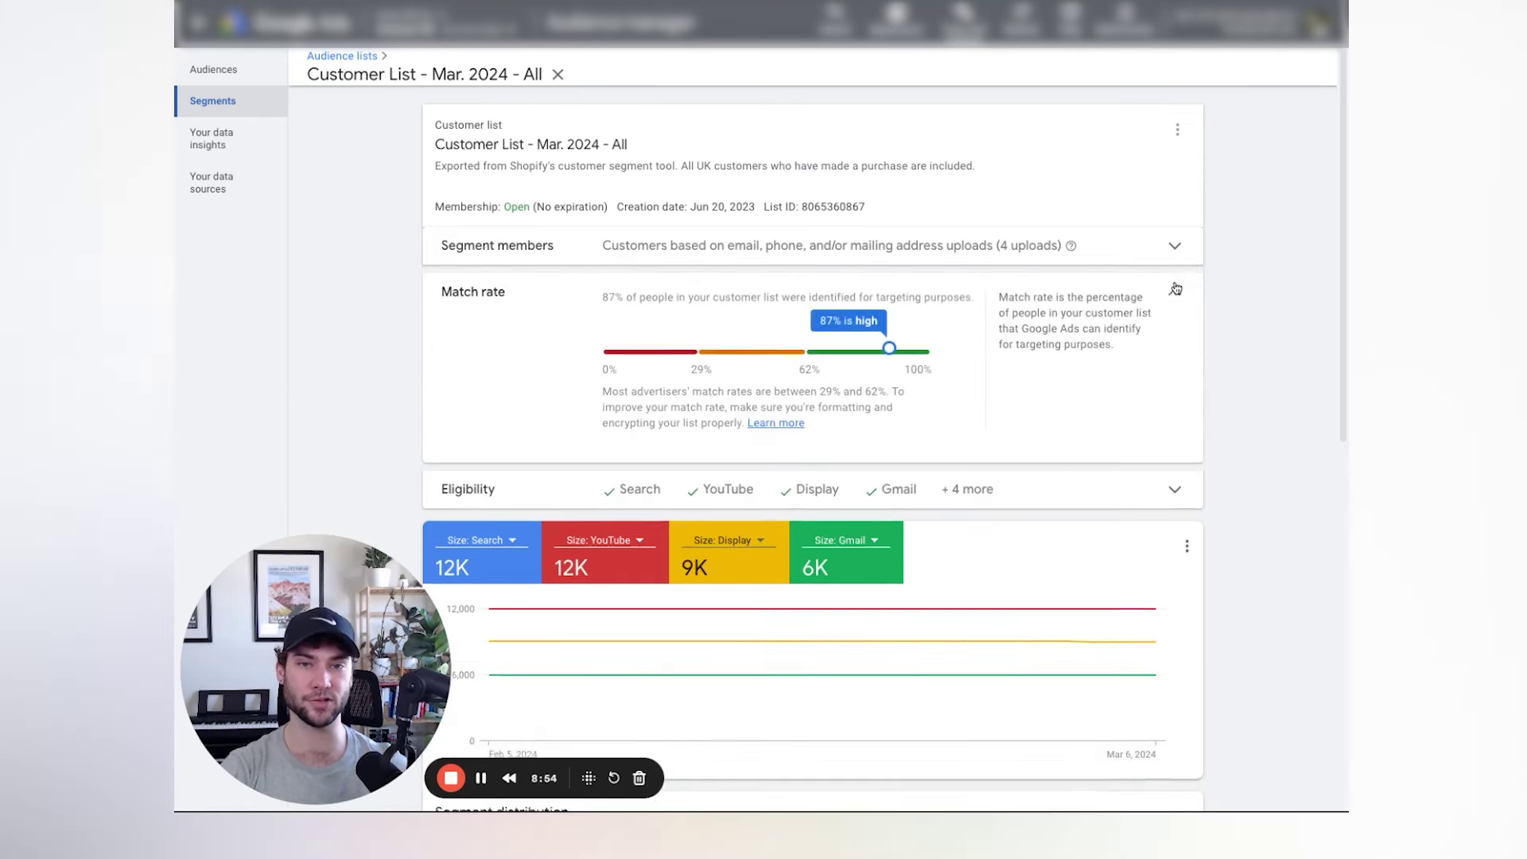
pyautogui.scroll(-1, 1176, 290)
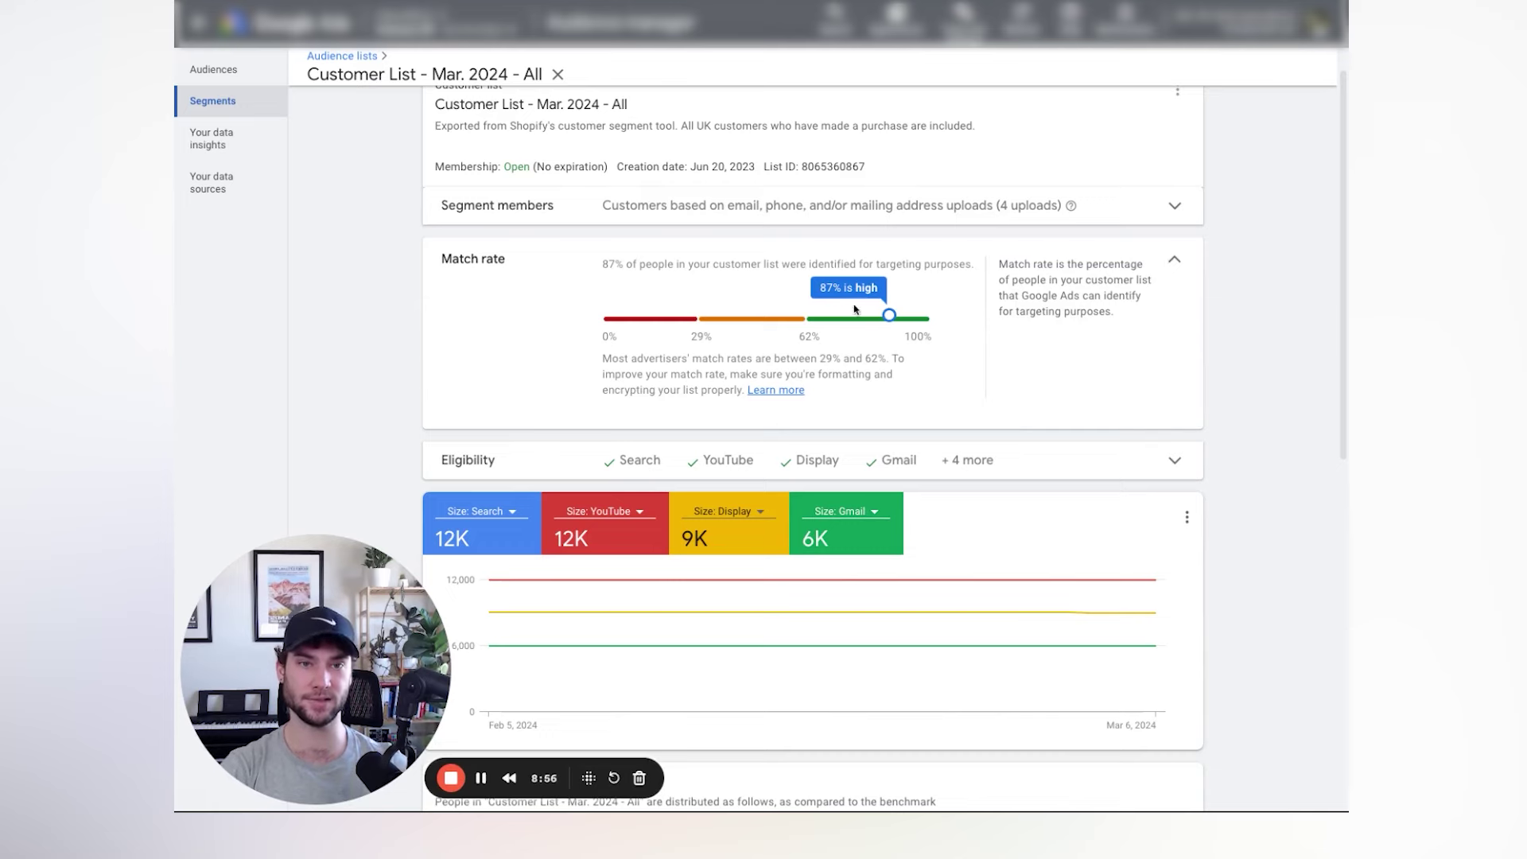
pyautogui.click(1090, 242)
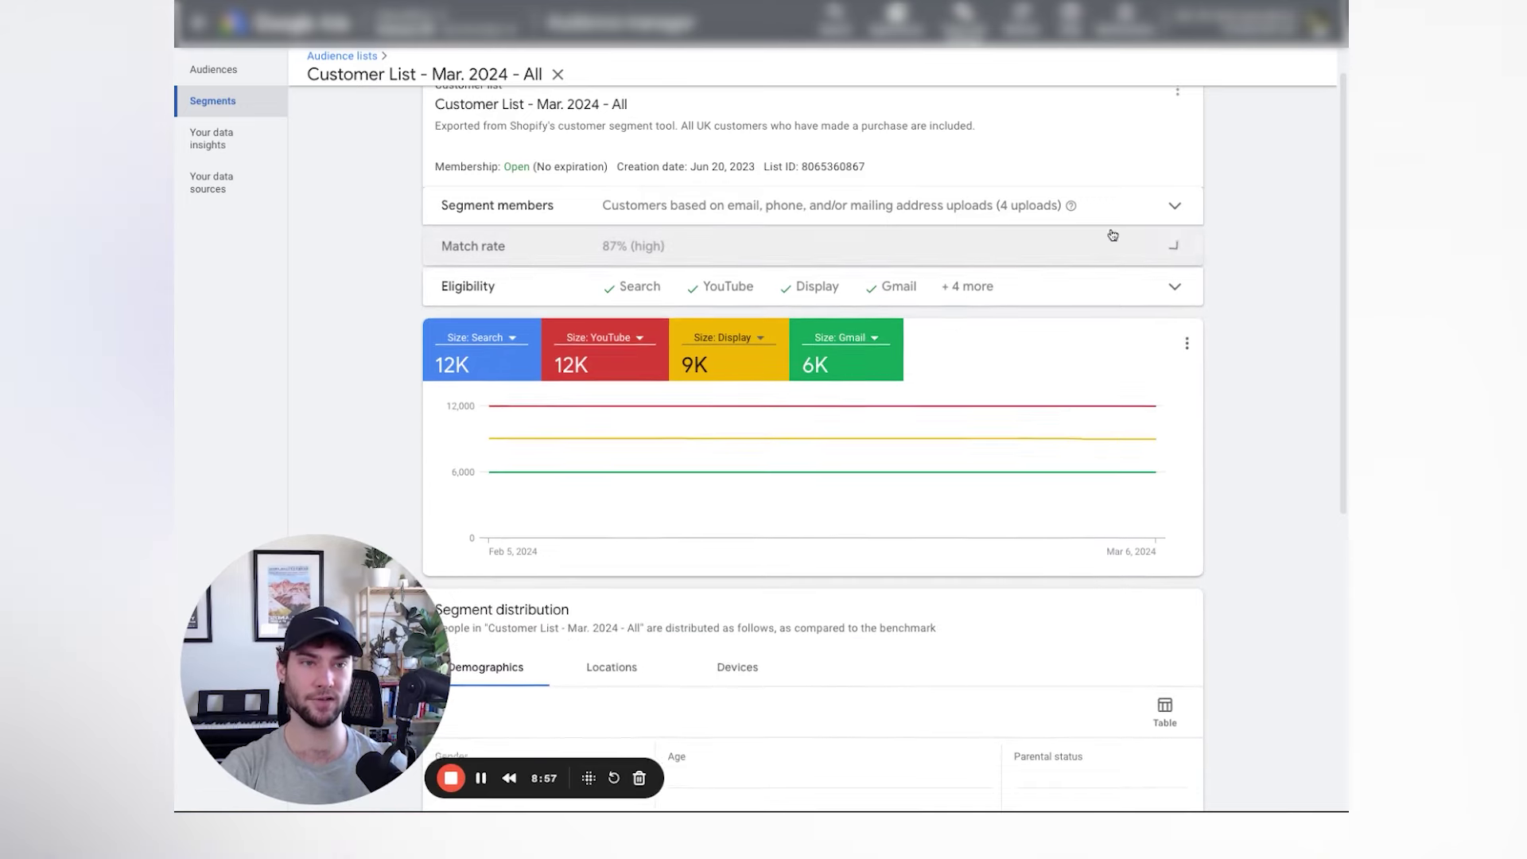
# - Expand Segment members to show the new Mar 6, 2024 Replace upload marked Processing
pyautogui.click(1169, 221)
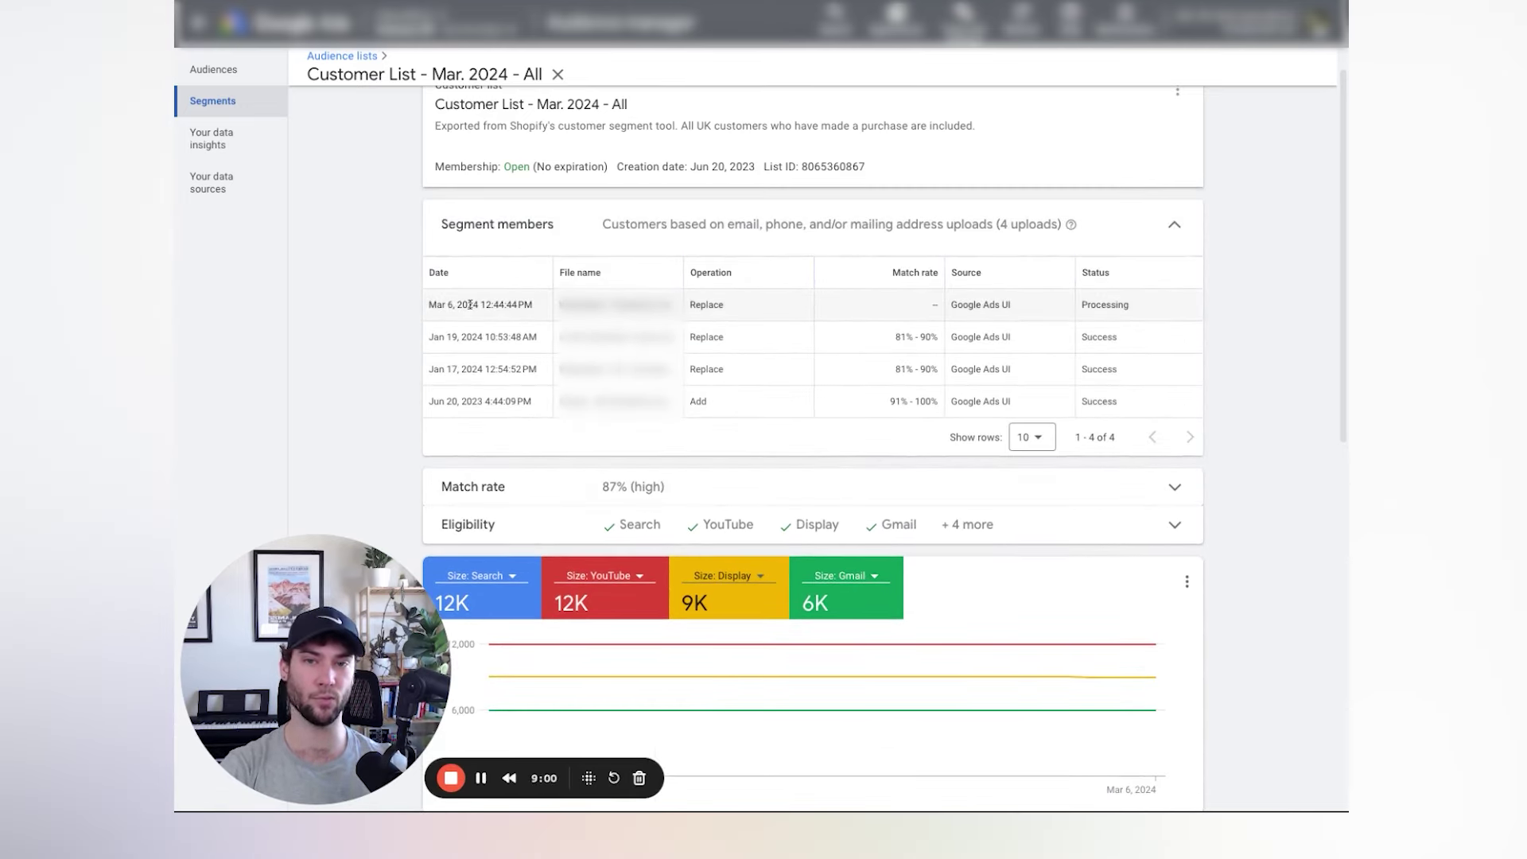
pyautogui.moveTo(431, 304); pyautogui.dragTo(526, 306)
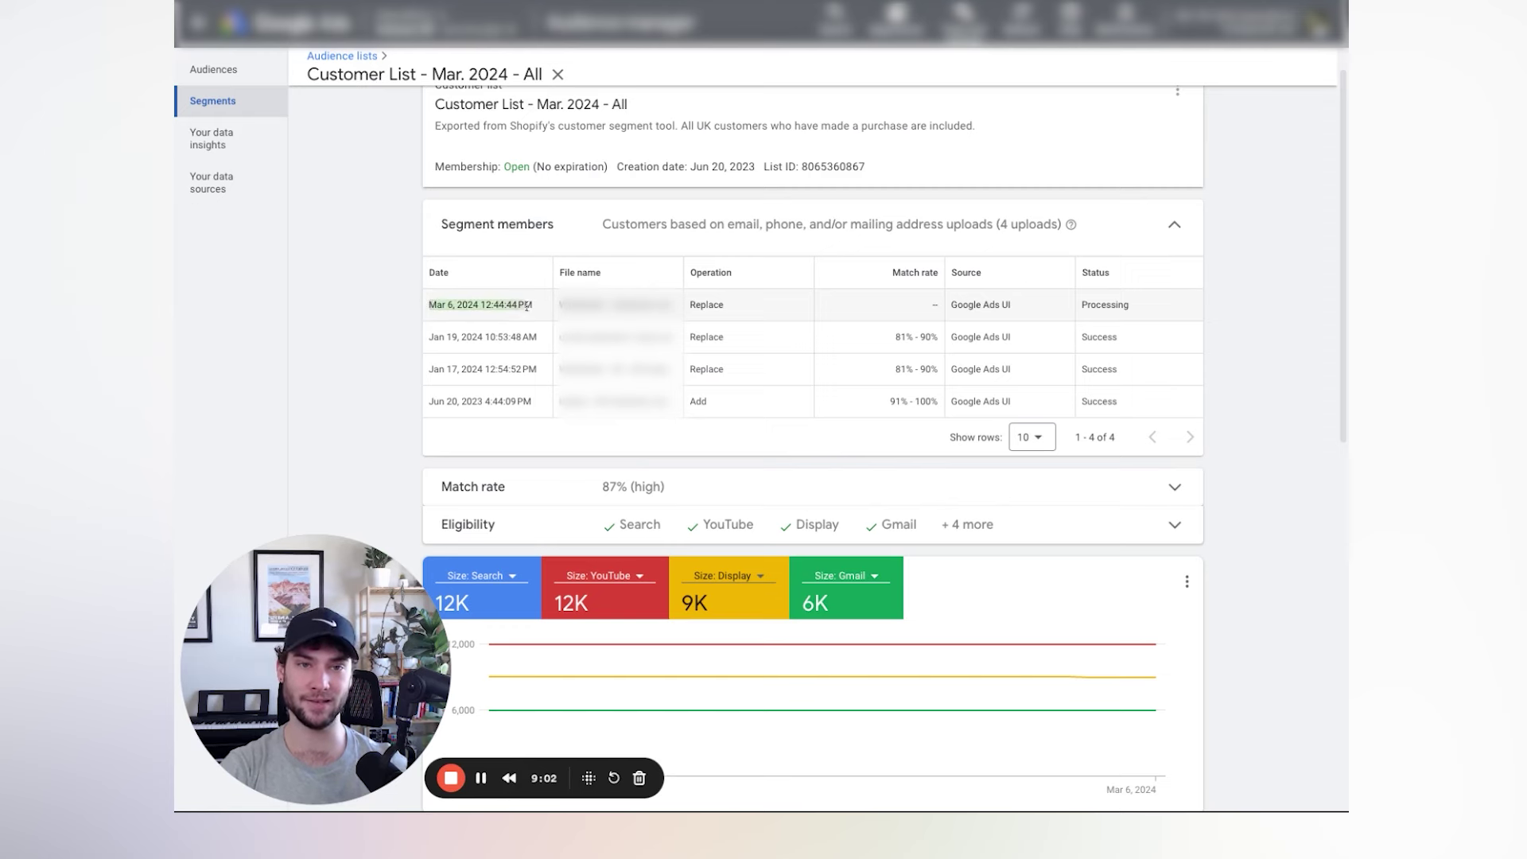
pyautogui.click(436, 294)
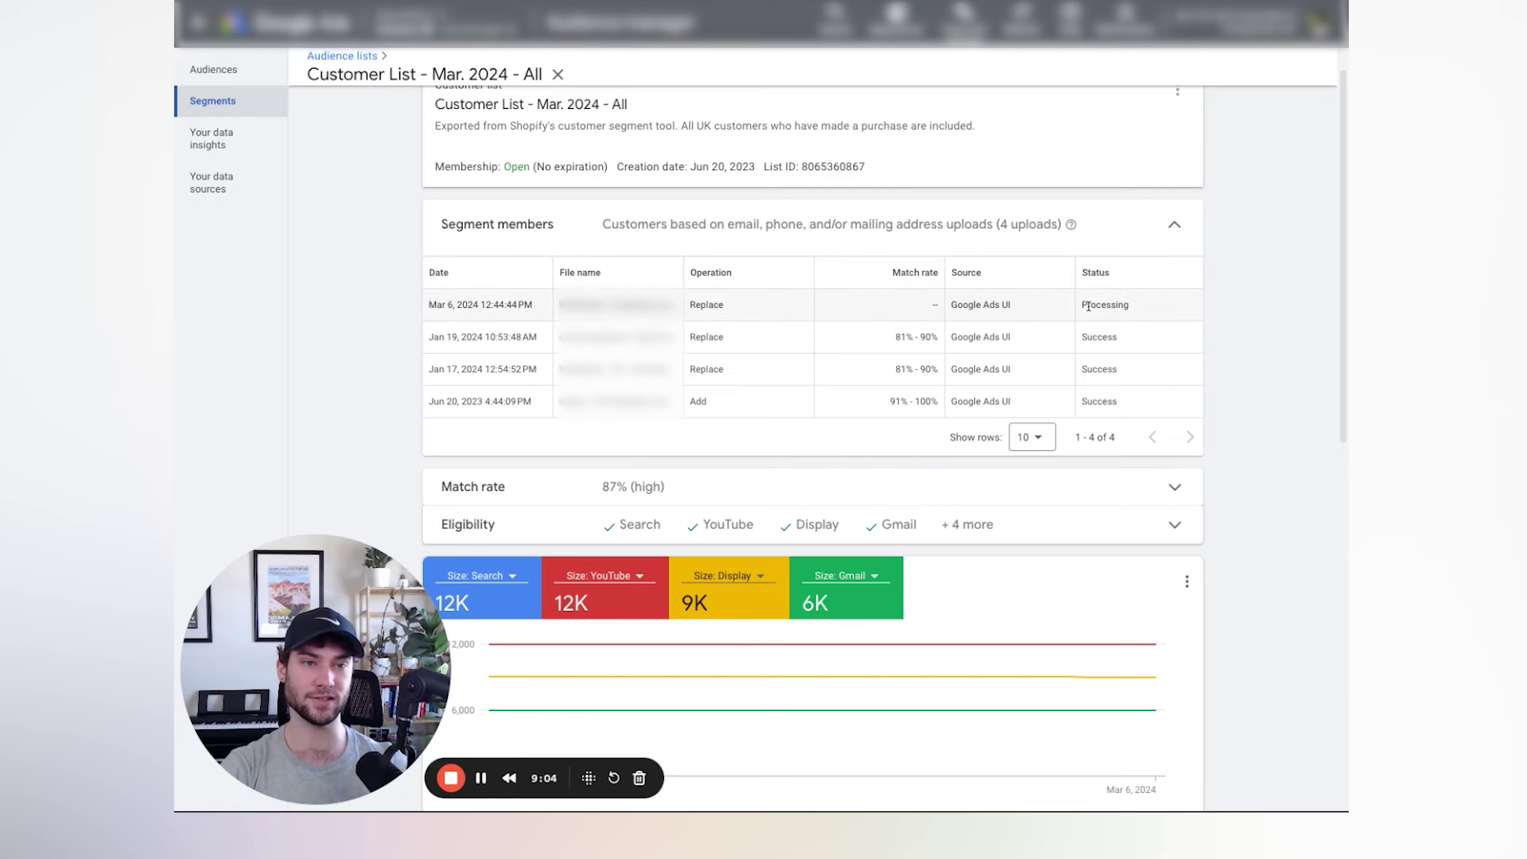
pyautogui.moveTo(1083, 304); pyautogui.dragTo(1149, 308)
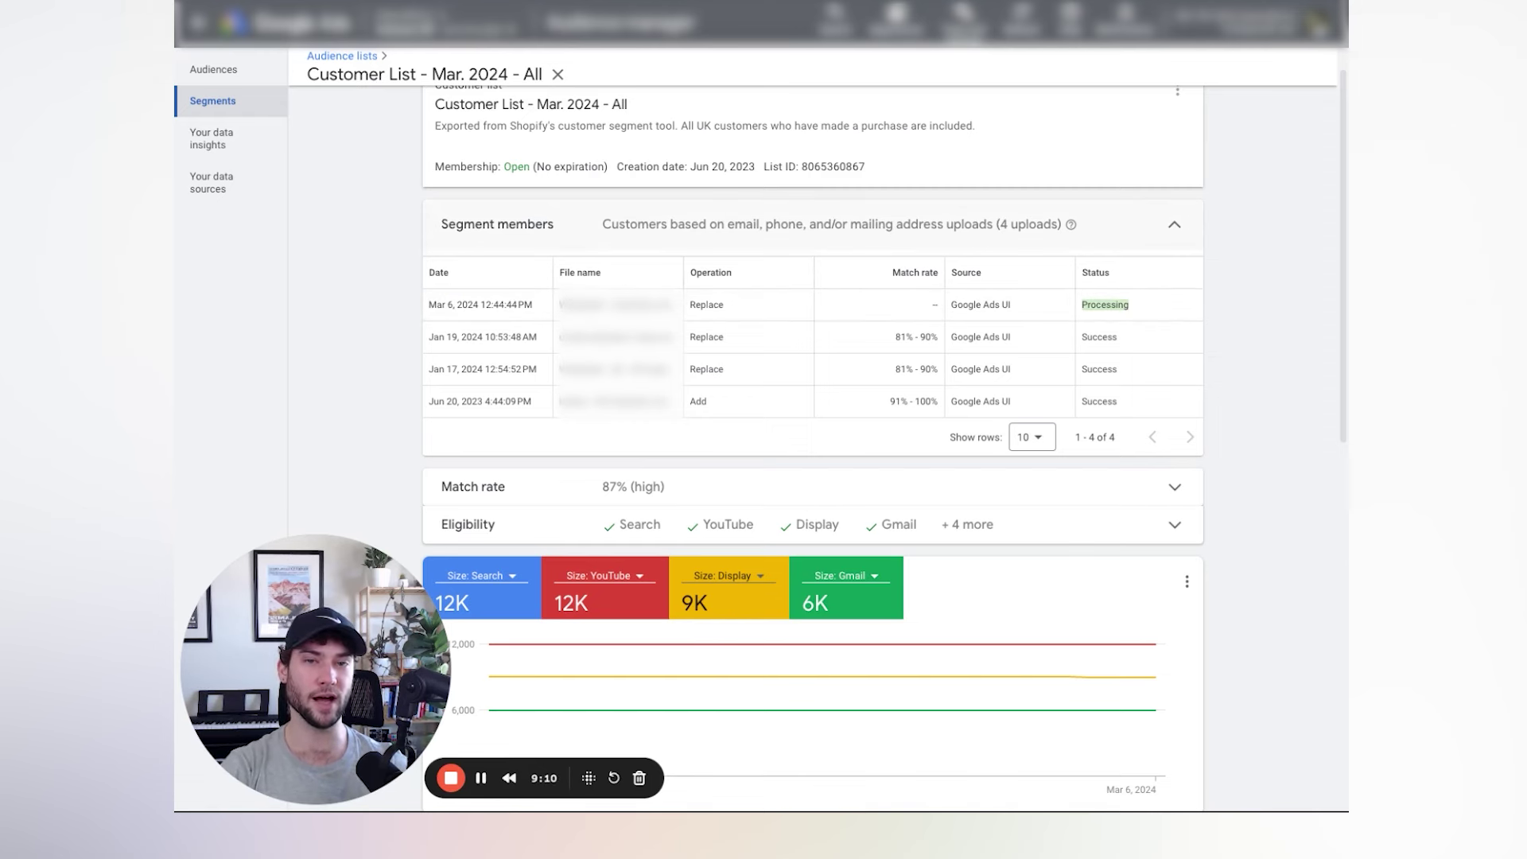
pyautogui.click(1245, 291)
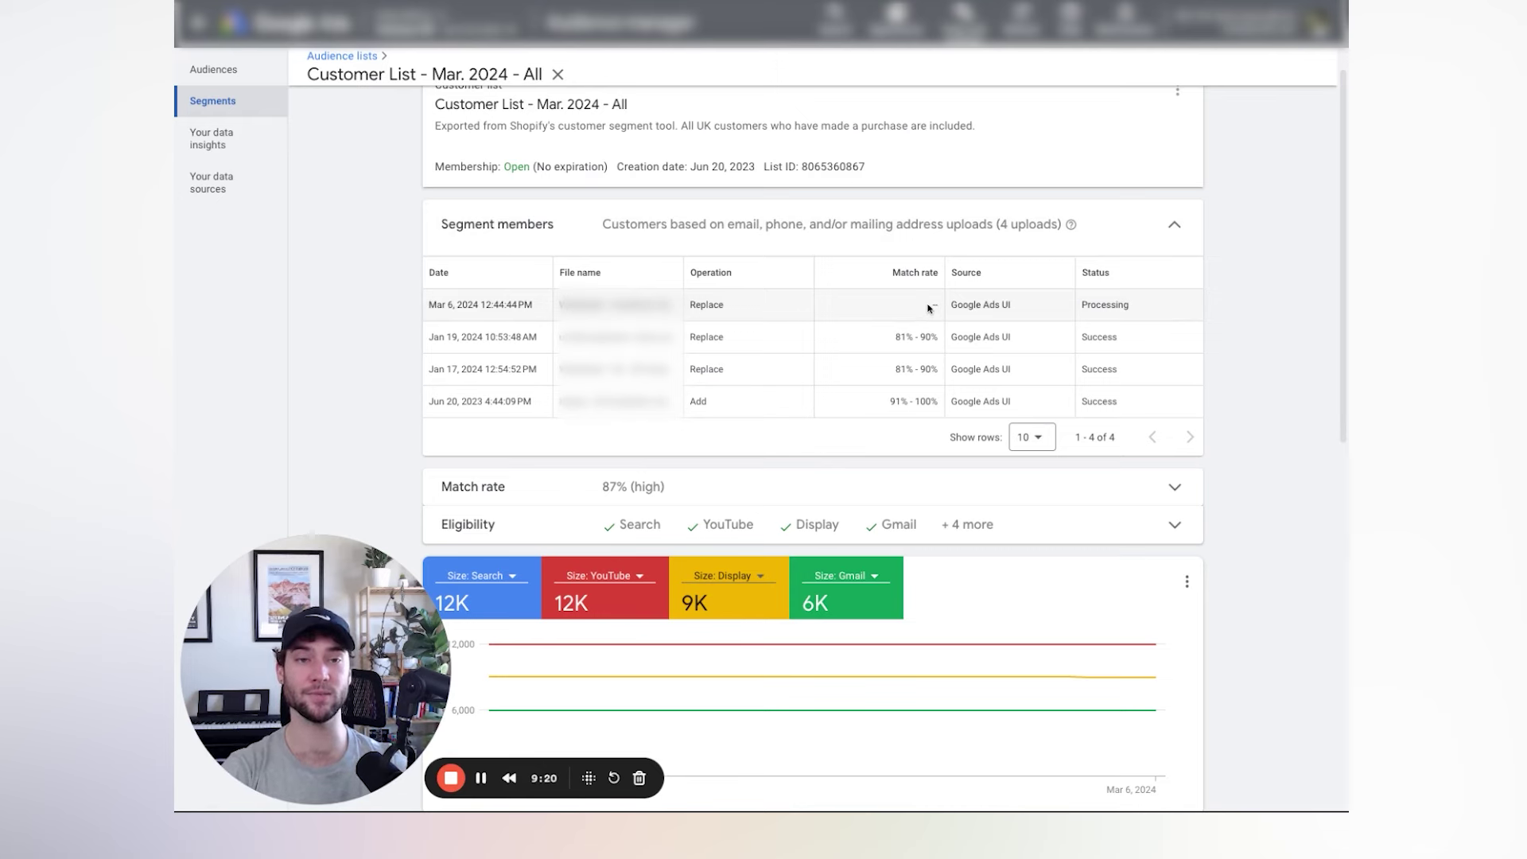
# - Collapse the Segment members section and switch to the Klaviyo Integrations tab
pyautogui.click(1174, 226)
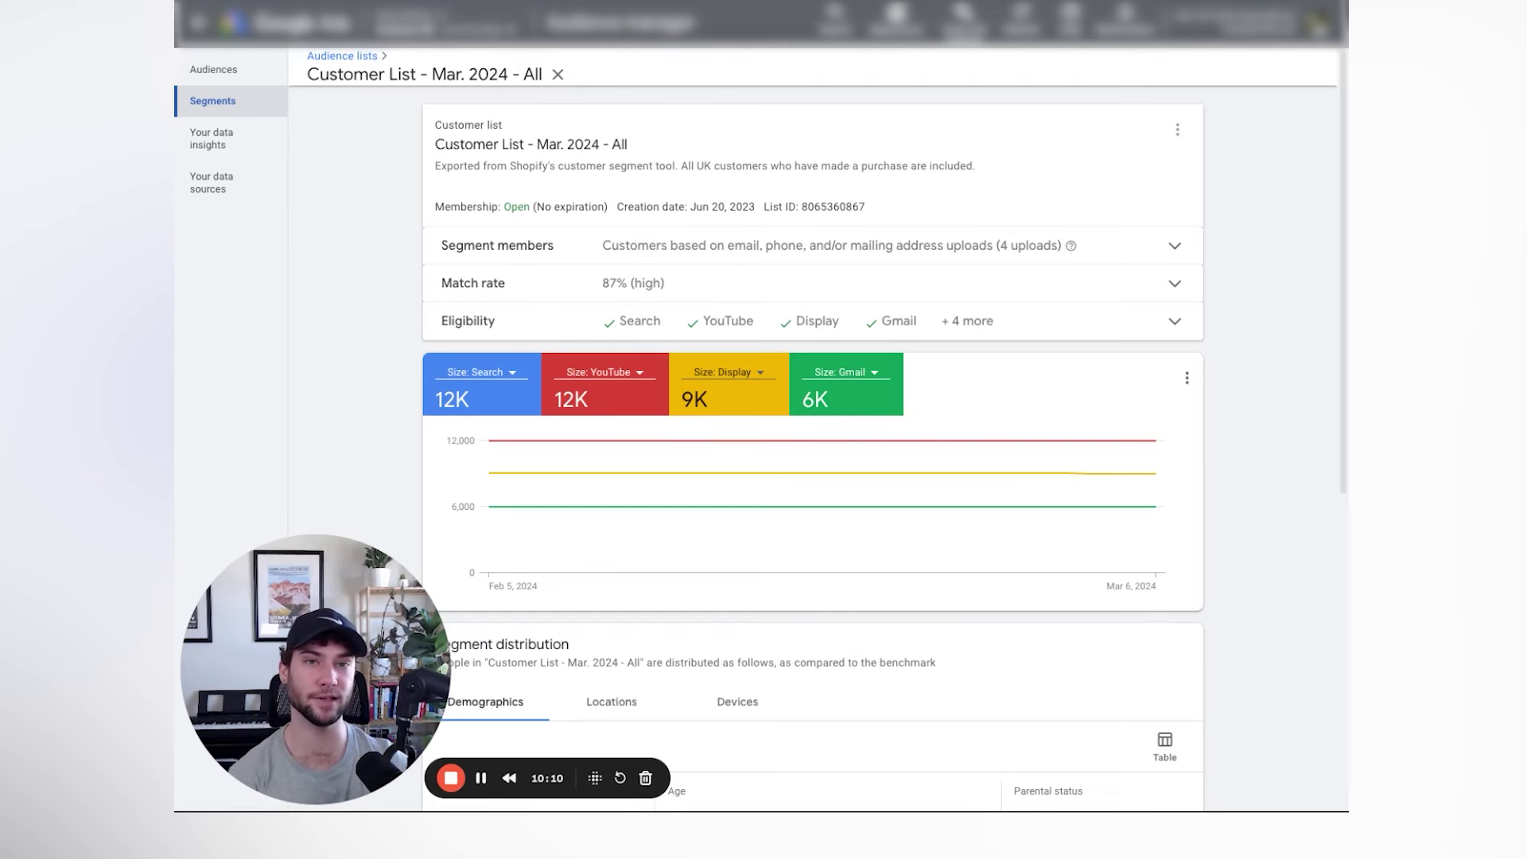
pyautogui.hotkey('ctrl', 'Tab')
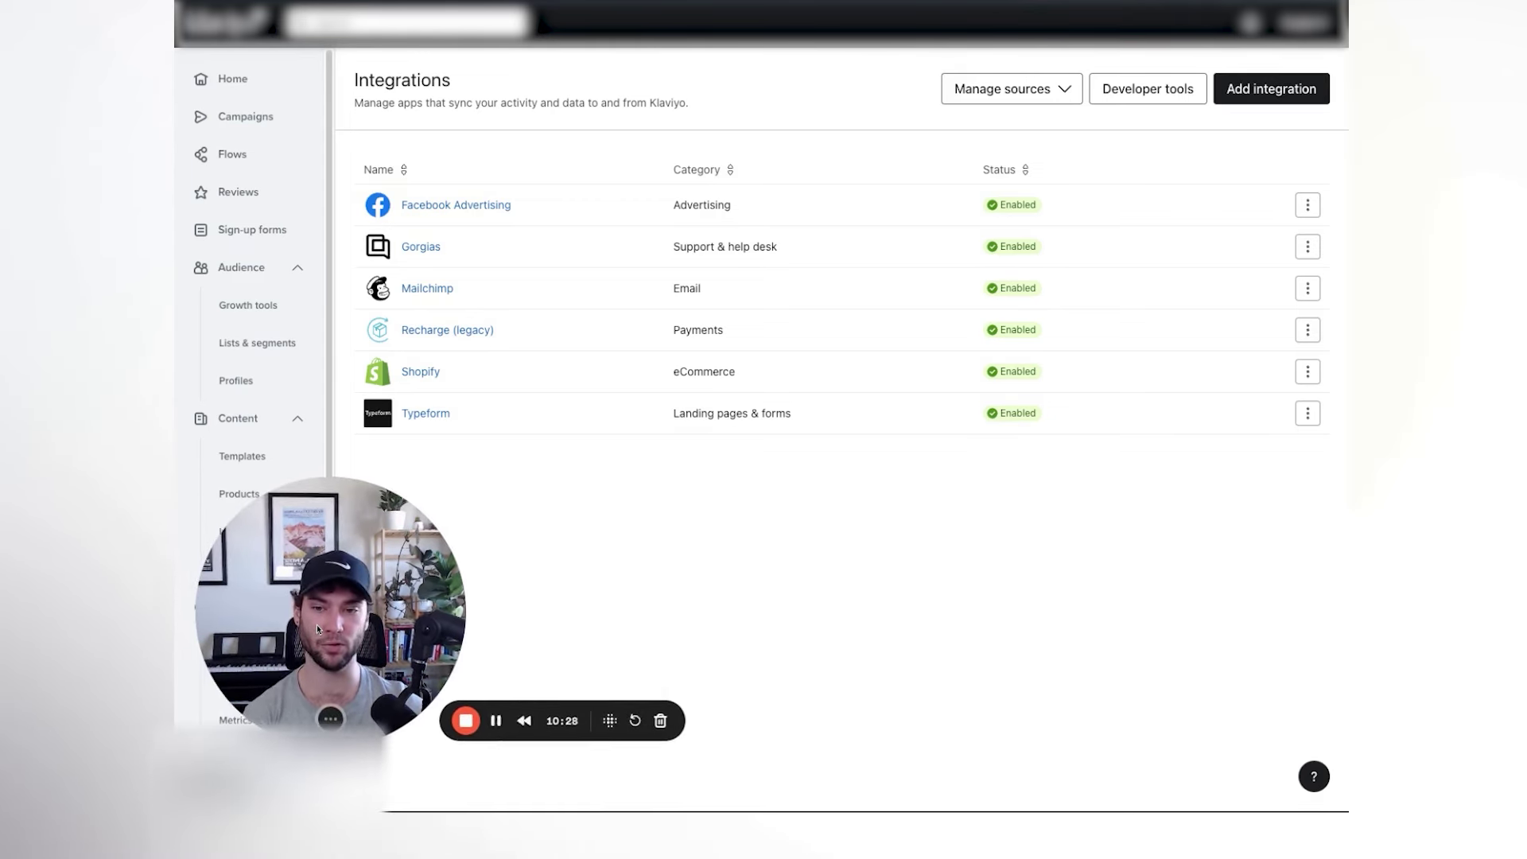
# - Search Klaviyo's Add integration catalog for 'Google', showing Google Ads and Google BigQuery
pyautogui.moveTo(317, 623); pyautogui.dragTo(545, 604)
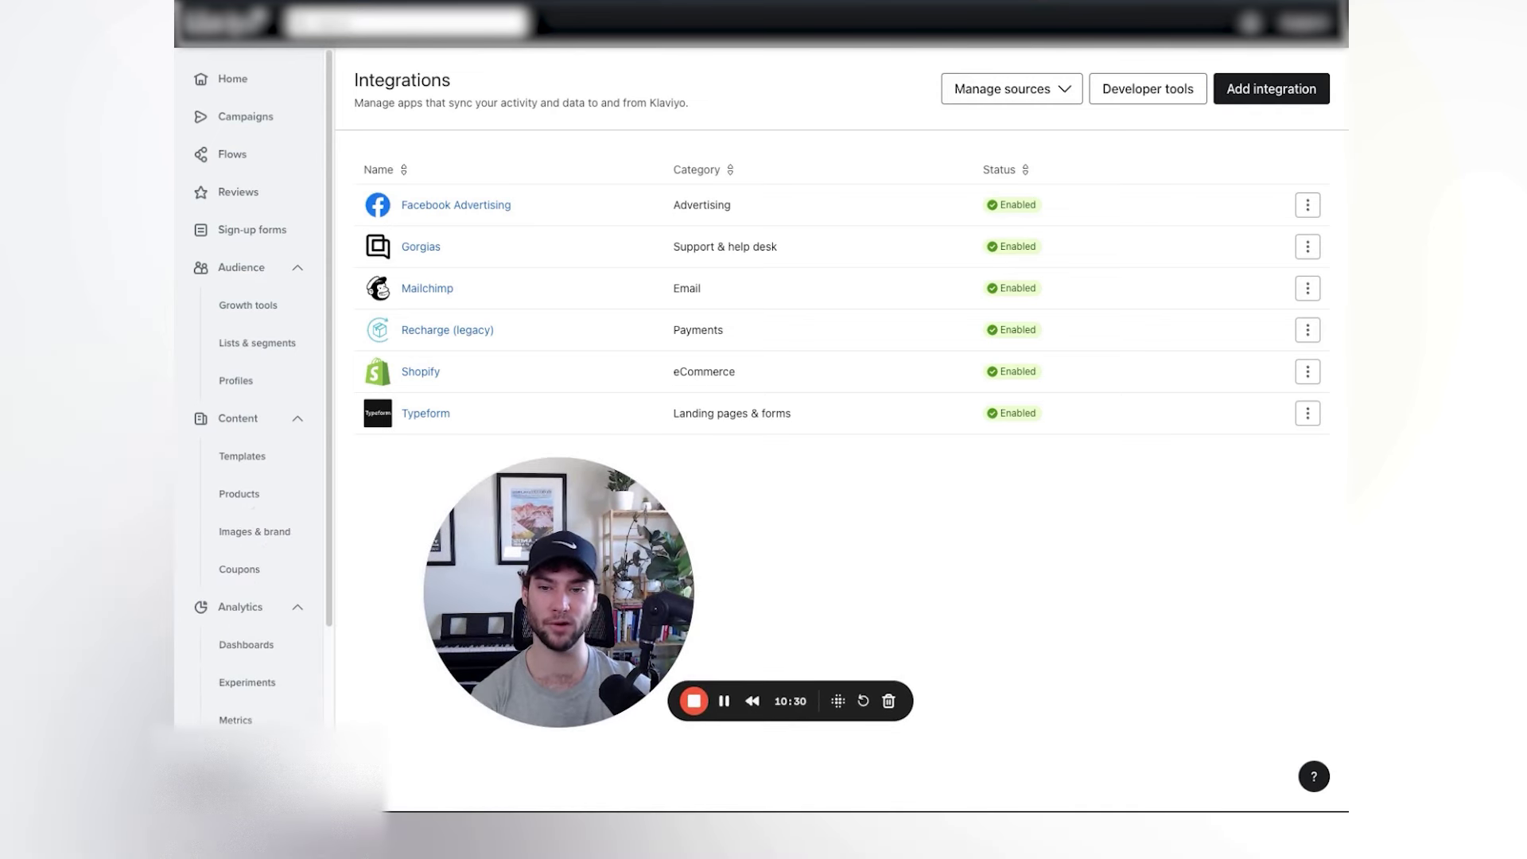
pyautogui.click(255, 788)
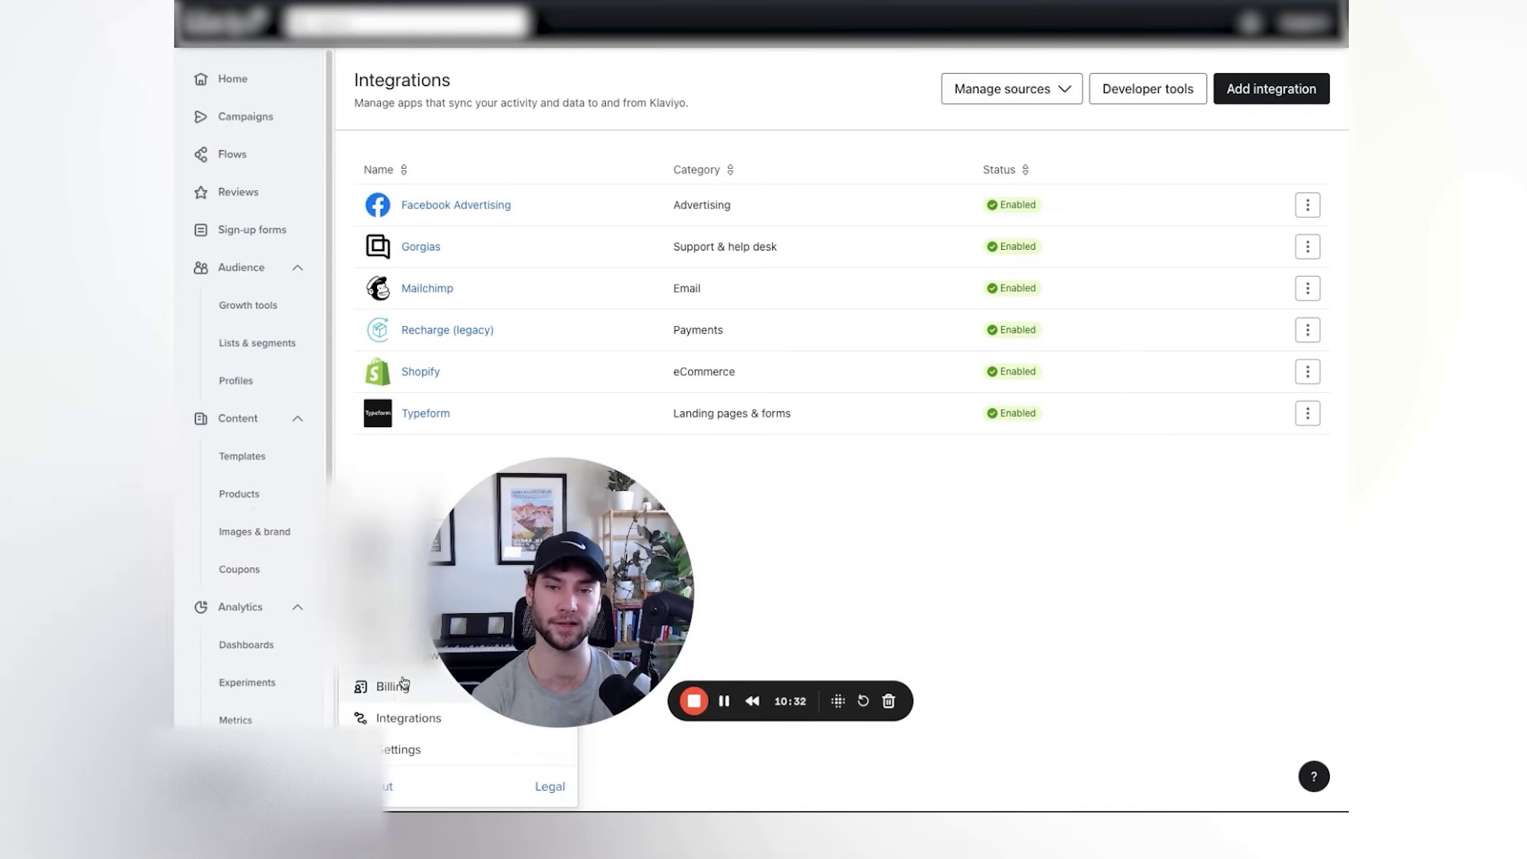
pyautogui.click(398, 718)
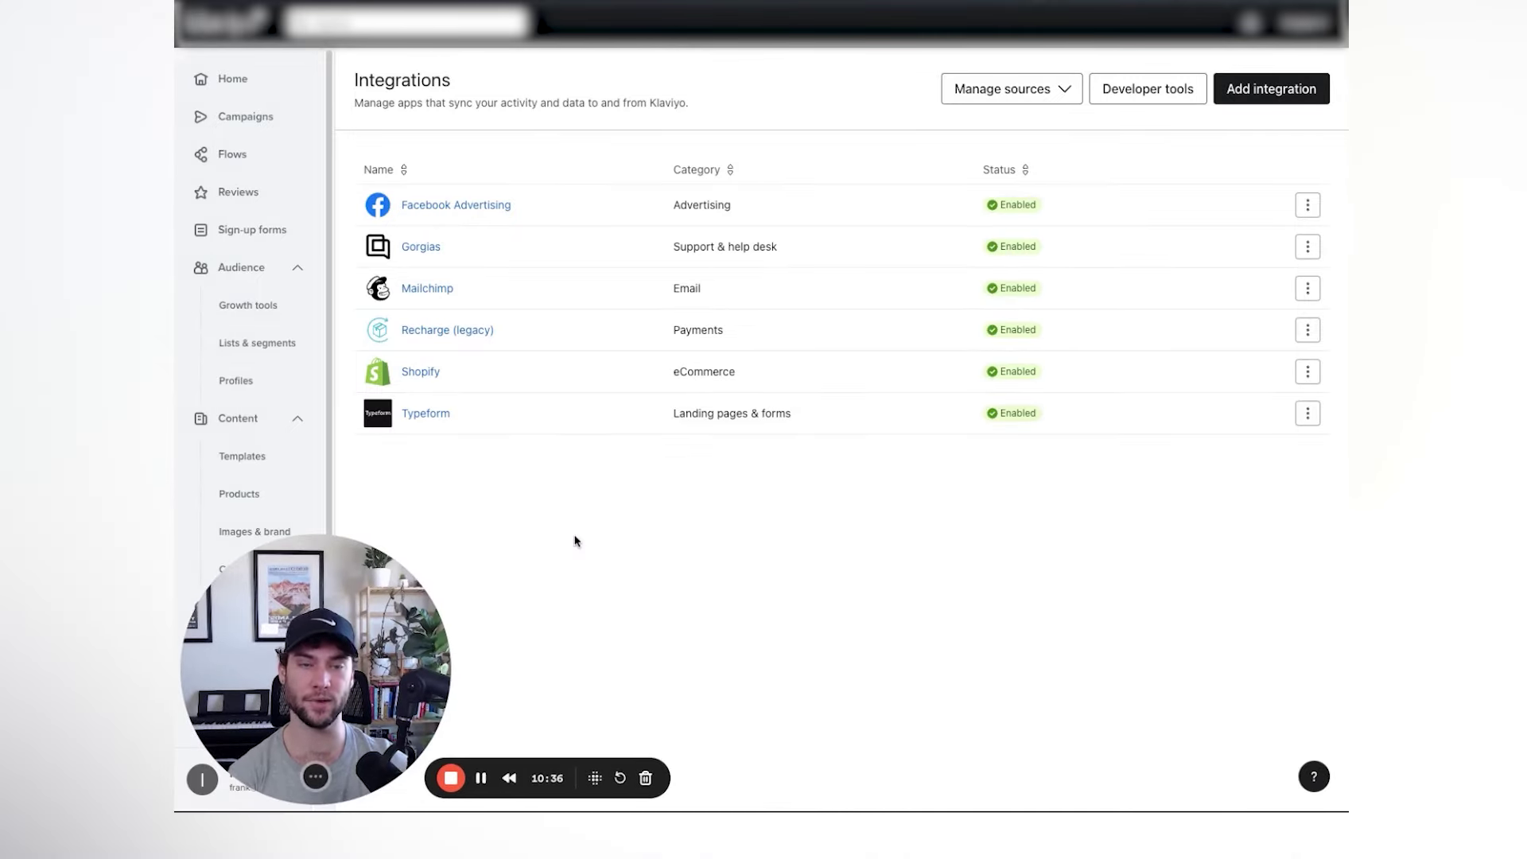
pyautogui.click(1250, 94)
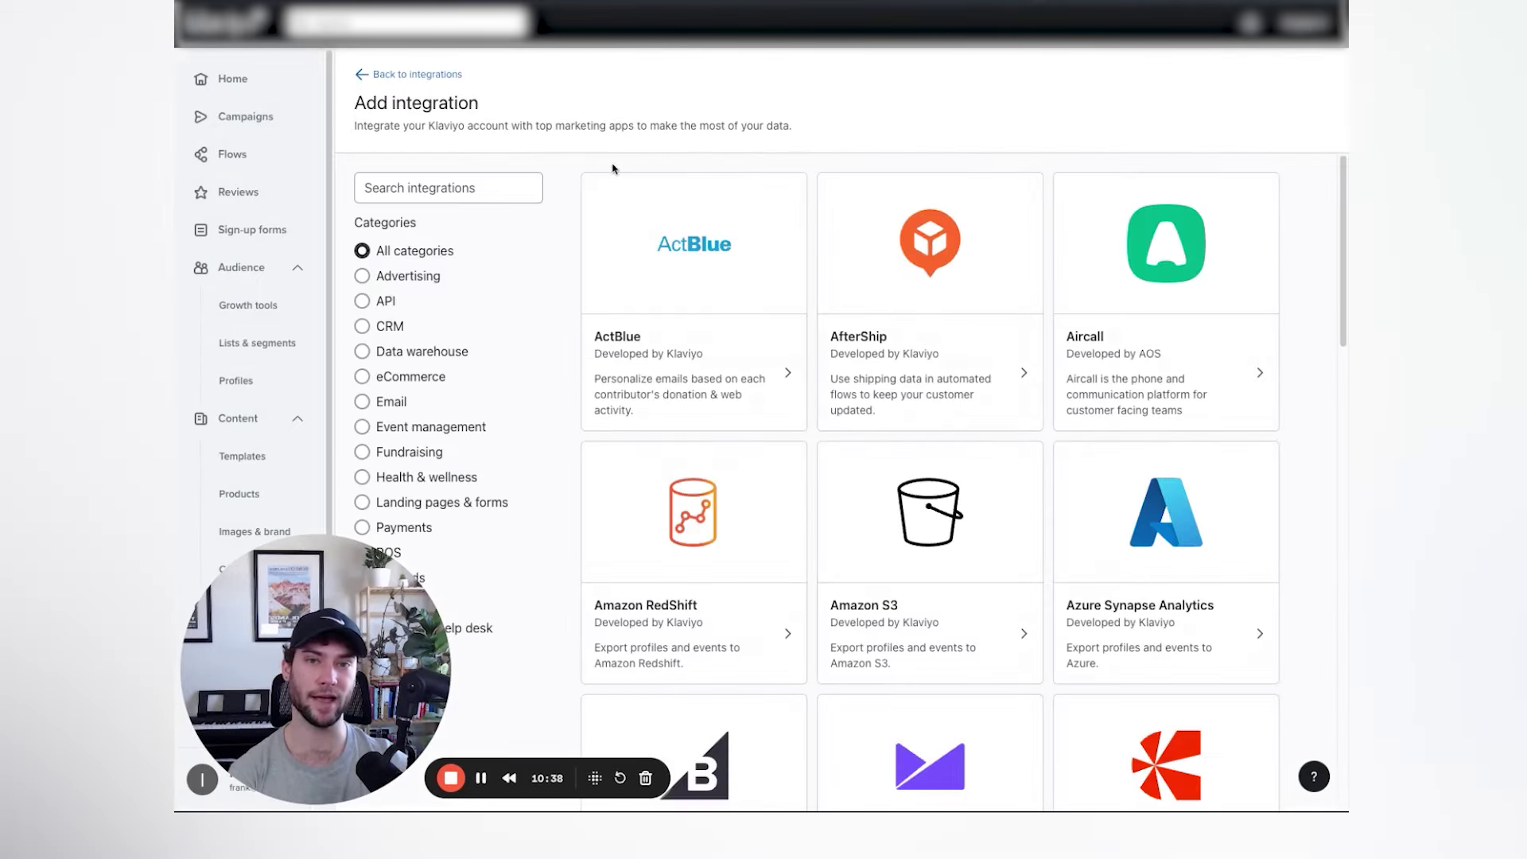
pyautogui.click(451, 185)
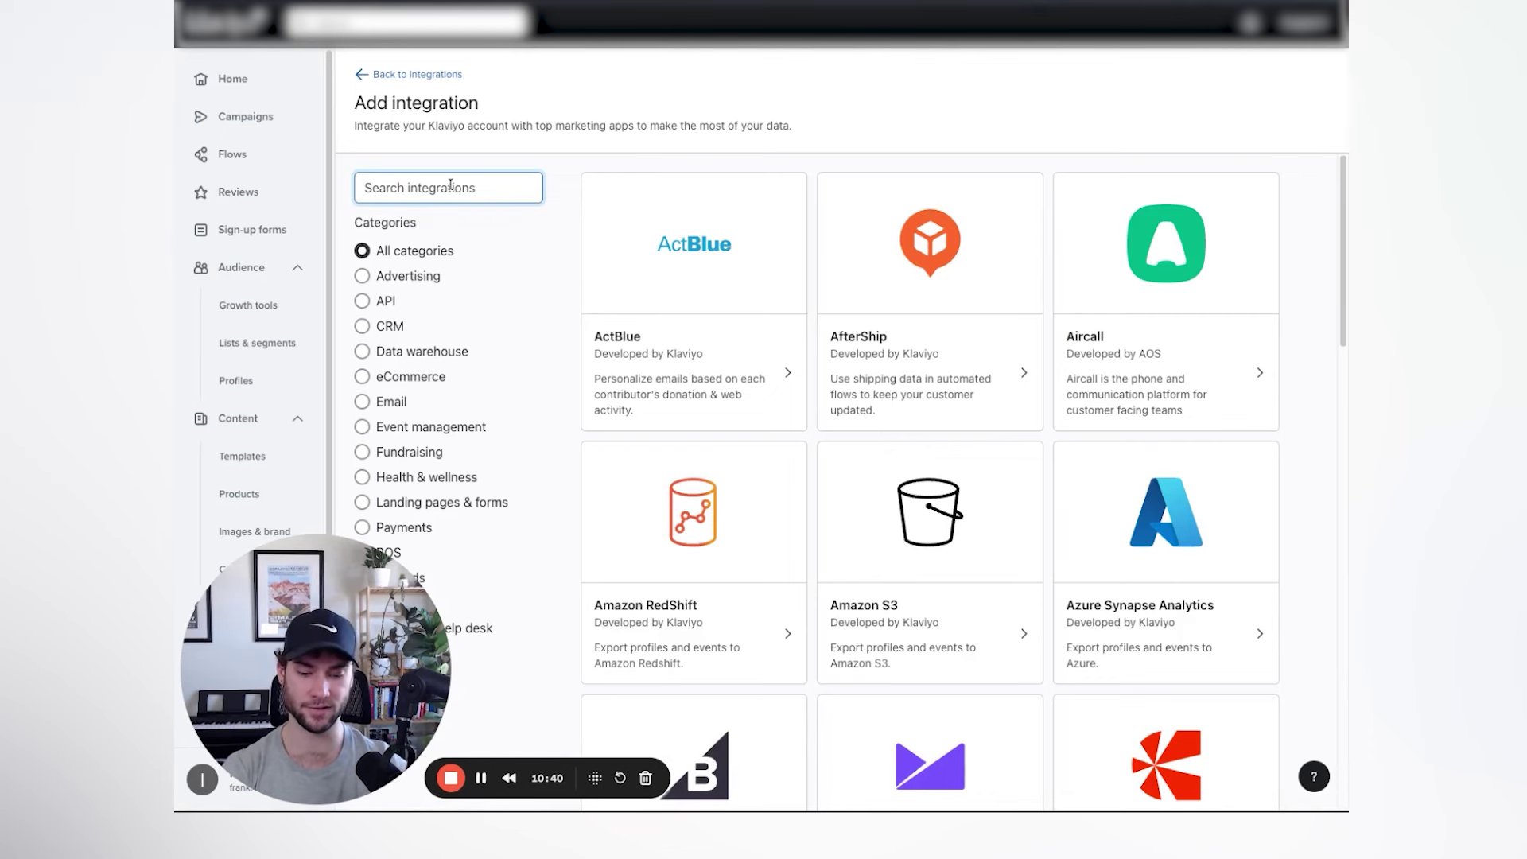
pyautogui.write('Google')
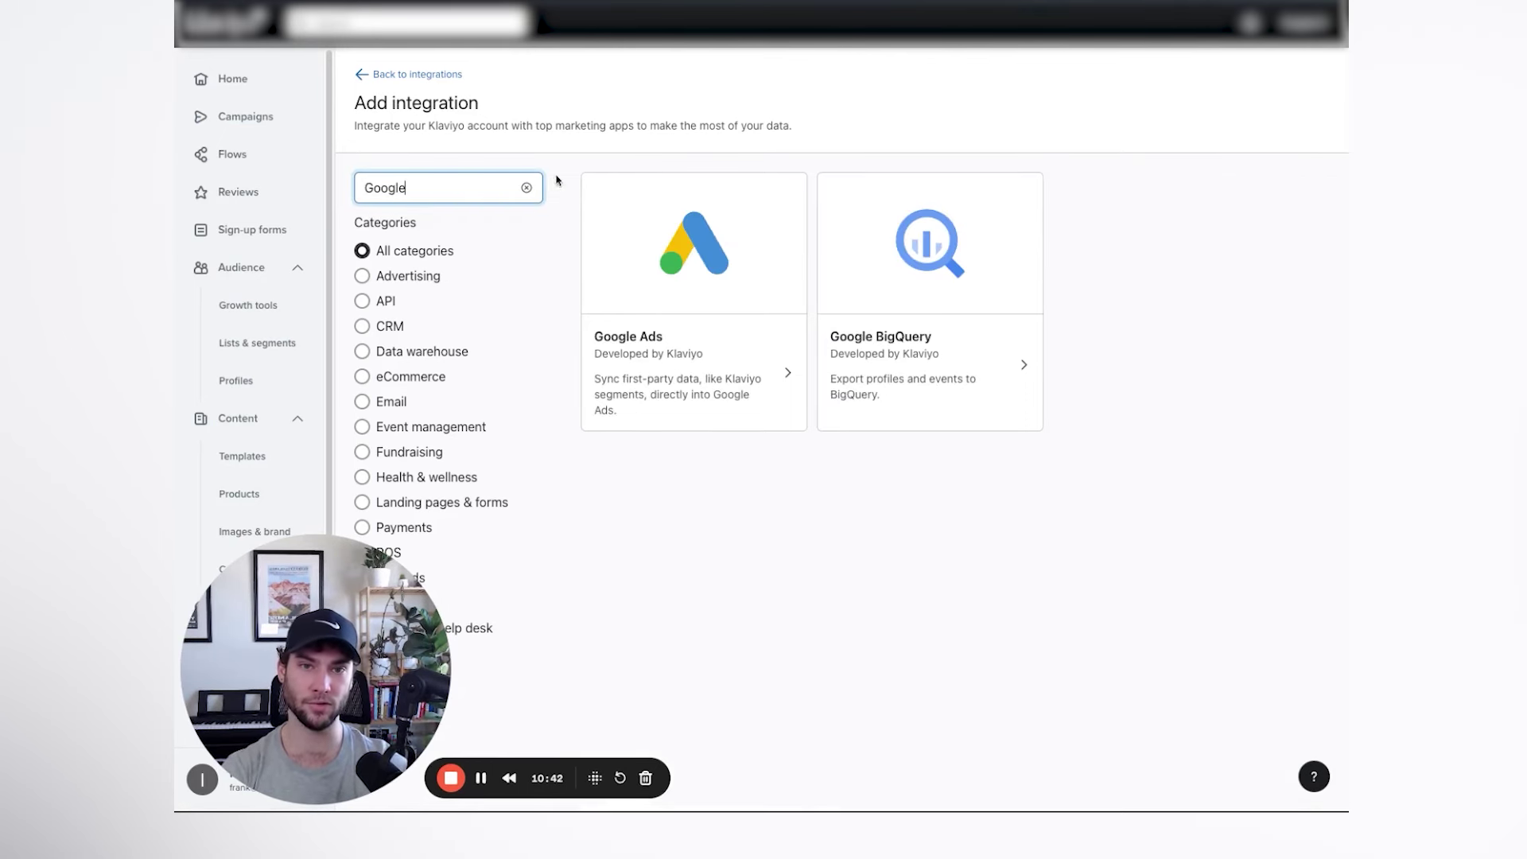